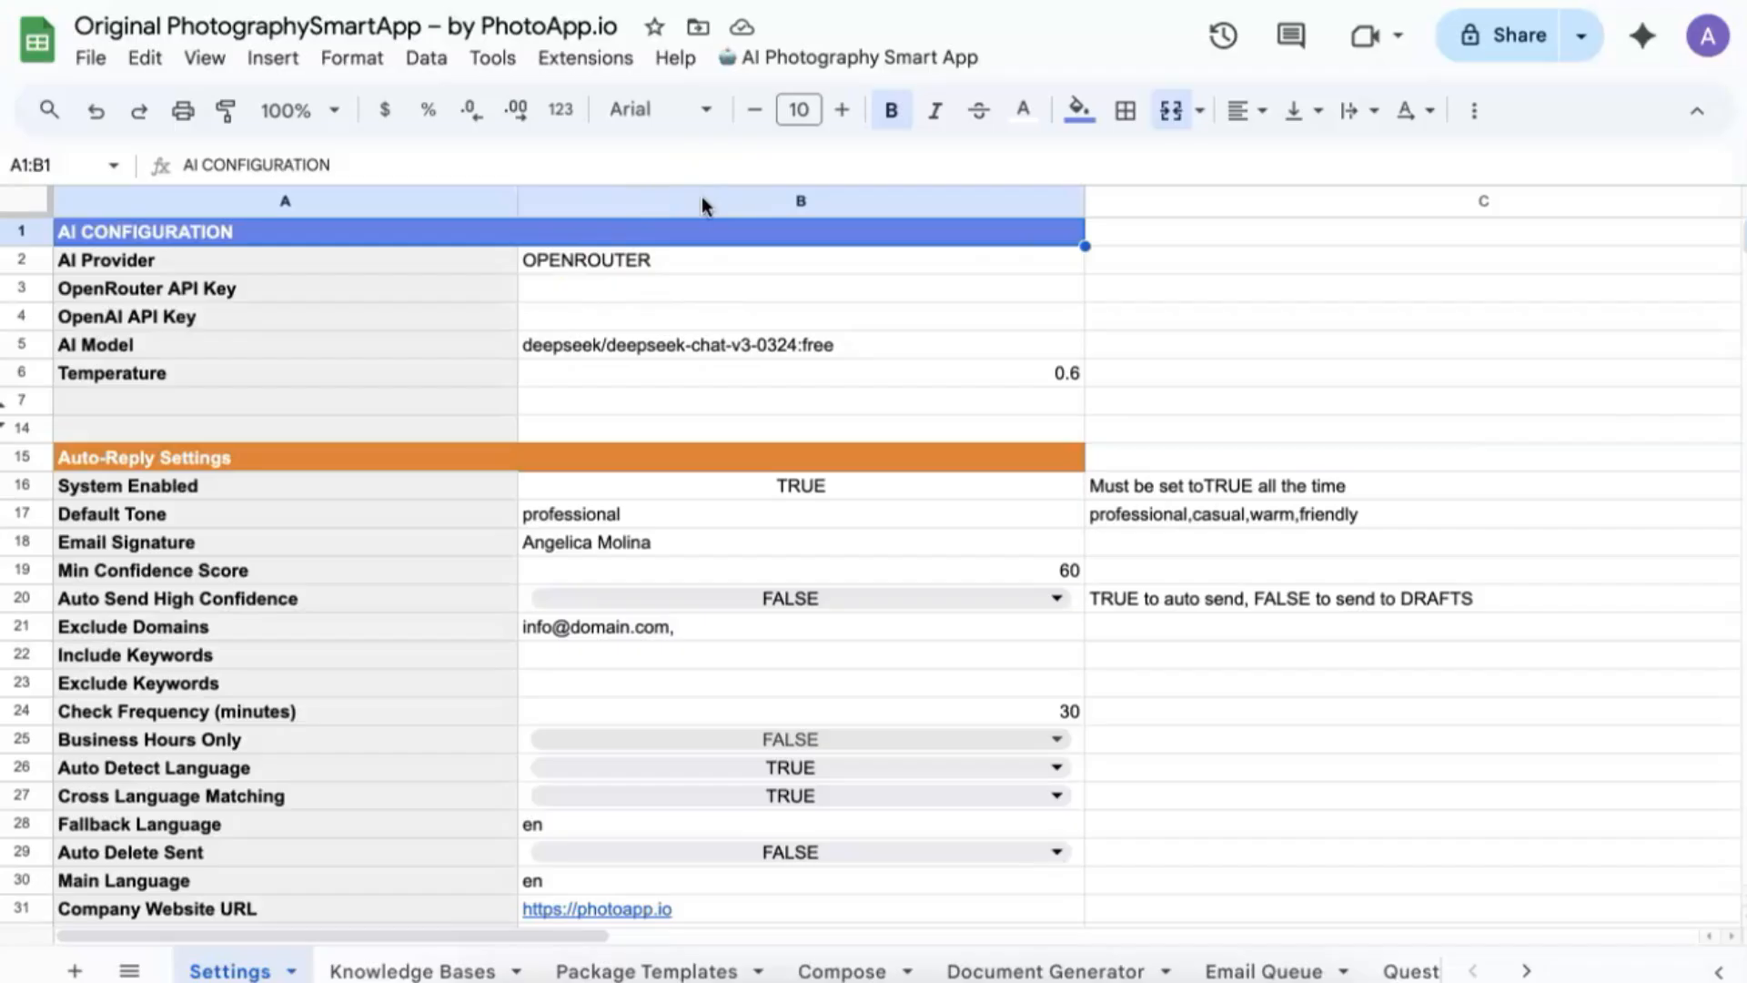
Open the AI Photography Smart App custom menu from the menu bar.
click(825, 64)
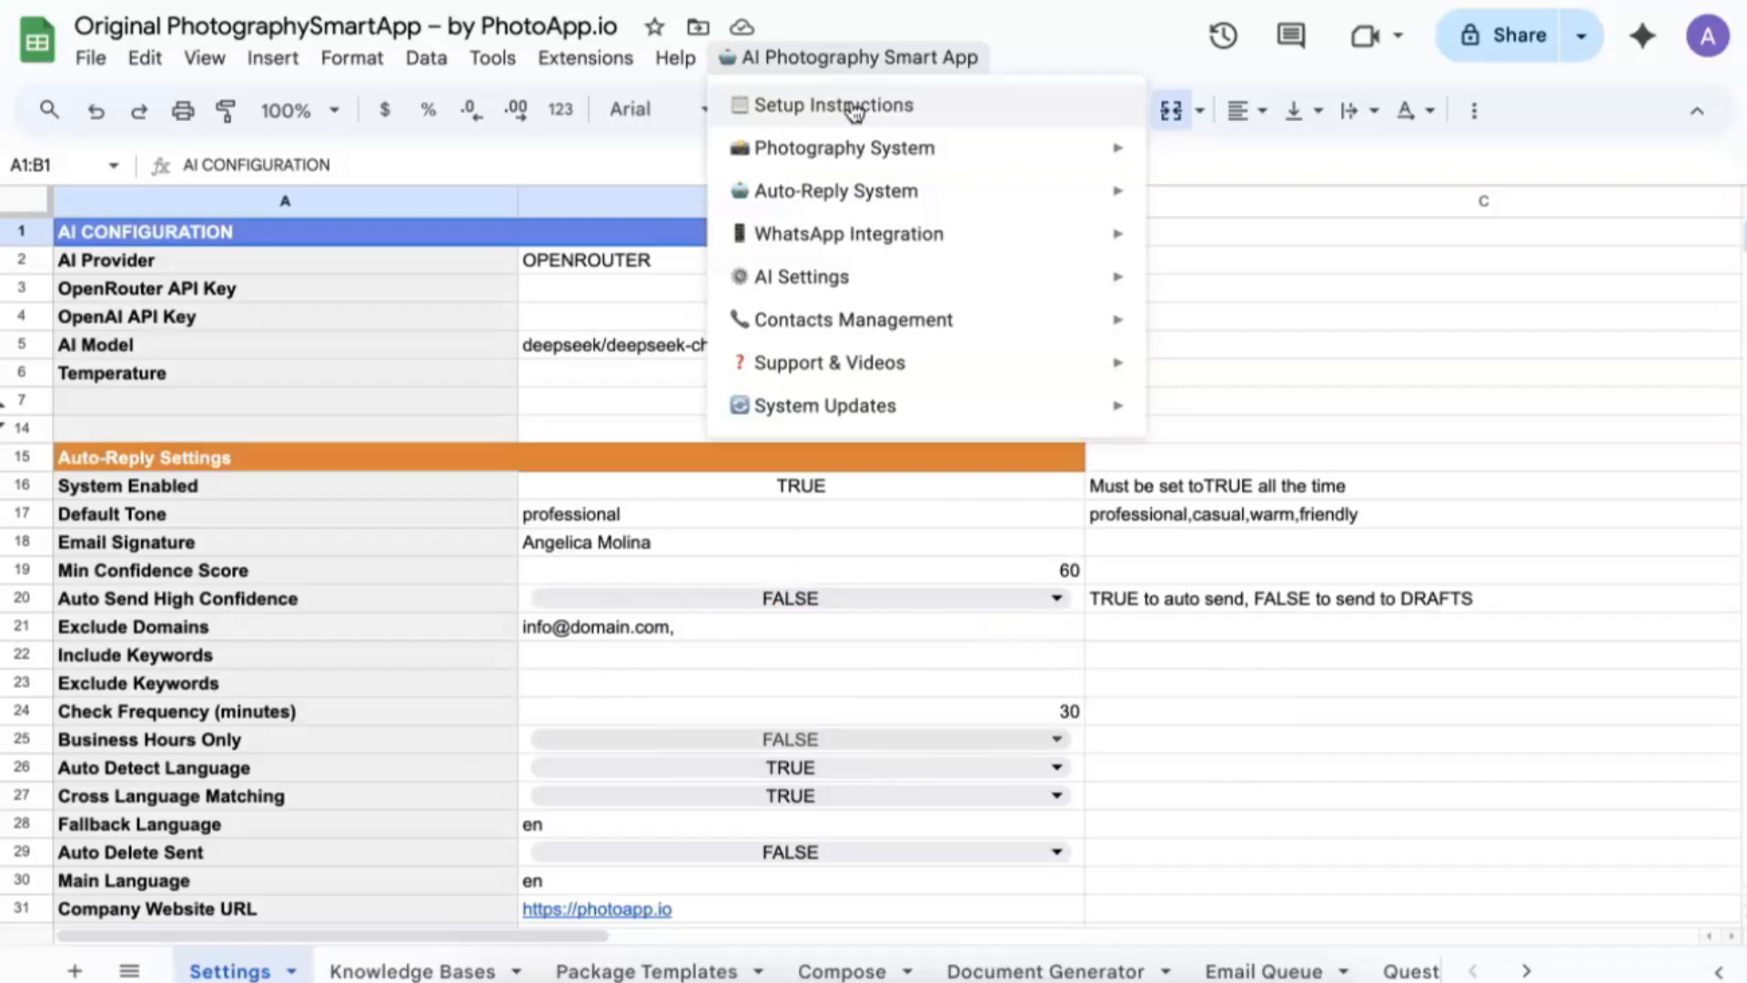
Read through the Stripe + Pipedream setup instructions, close them, and bring up Extensions.
click(854, 110)
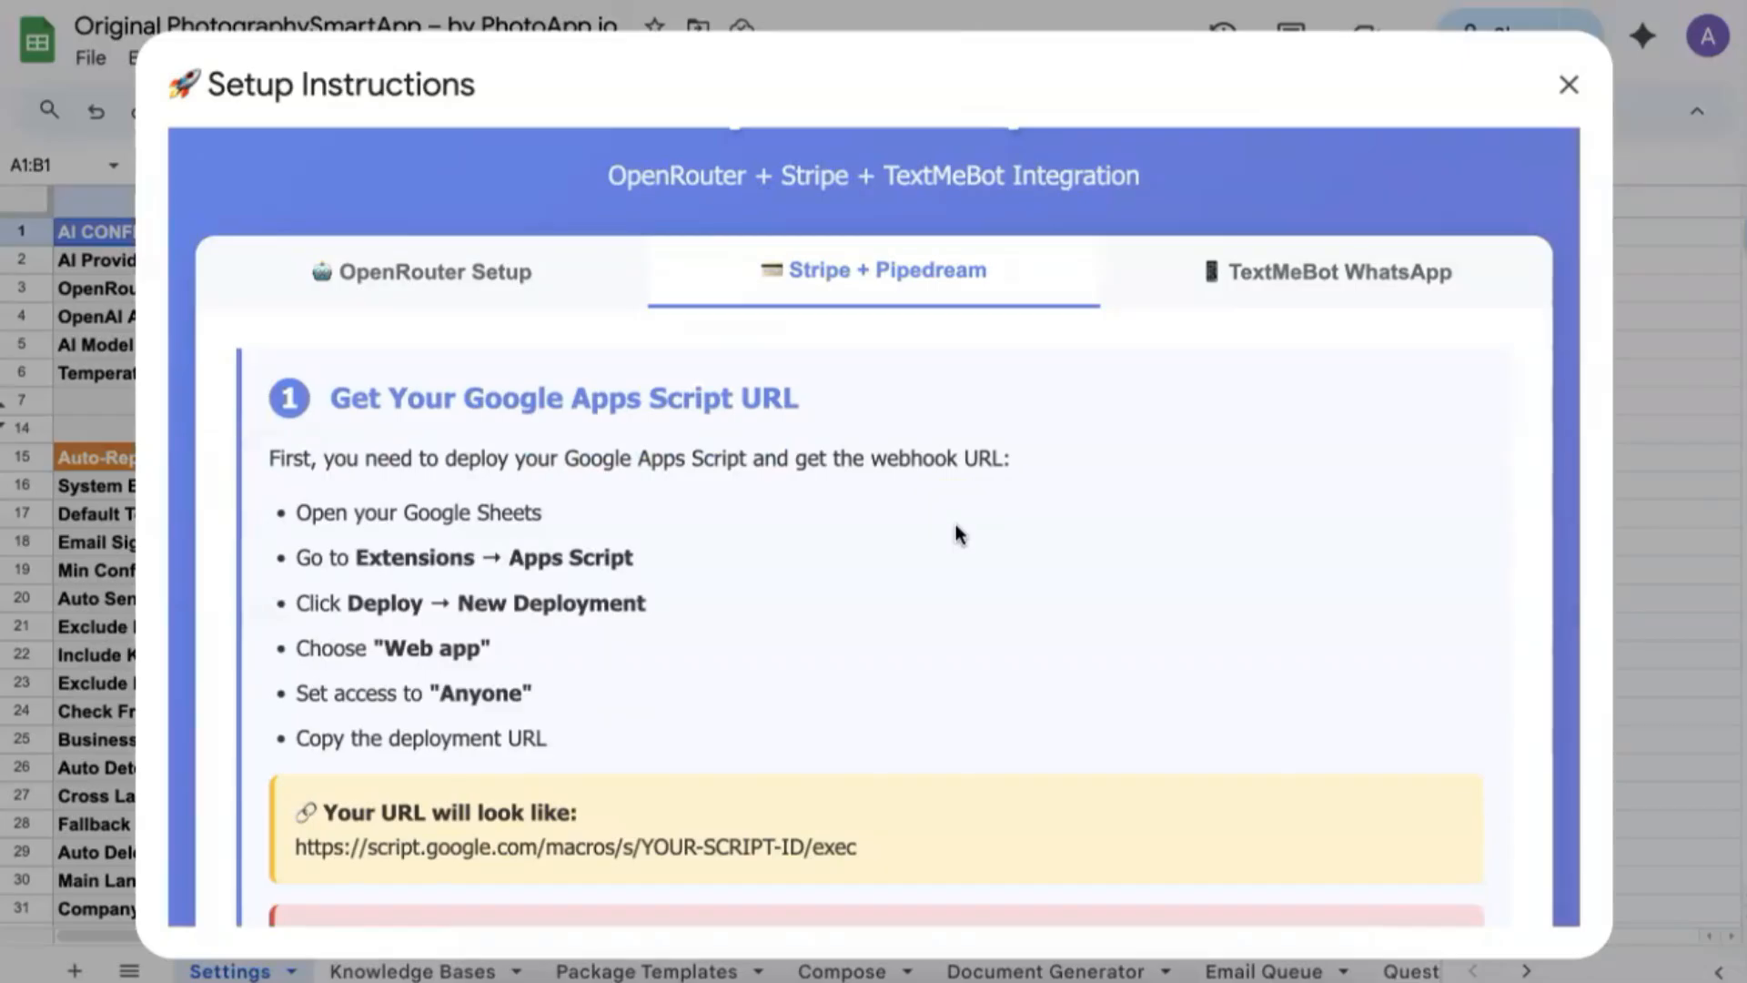
scroll(955, 524, down, 10)
scroll(955, 524, down, 15)
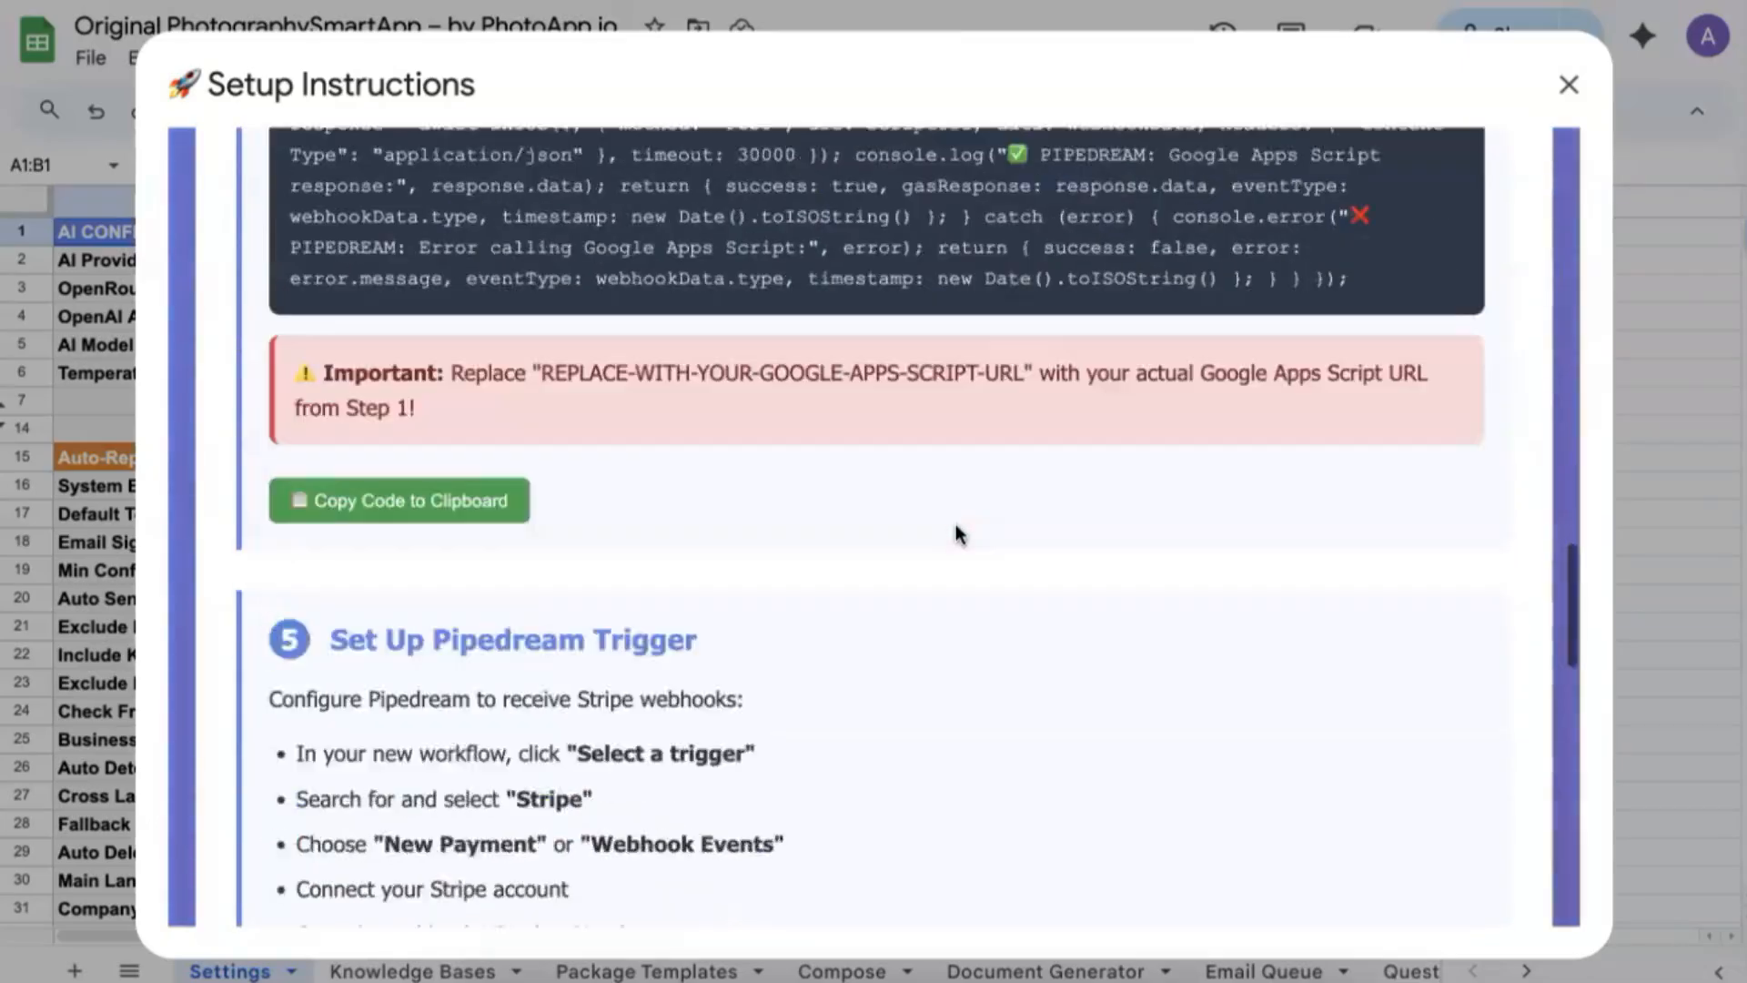
scroll(956, 524, up, 8)
scroll(958, 532, up, 12)
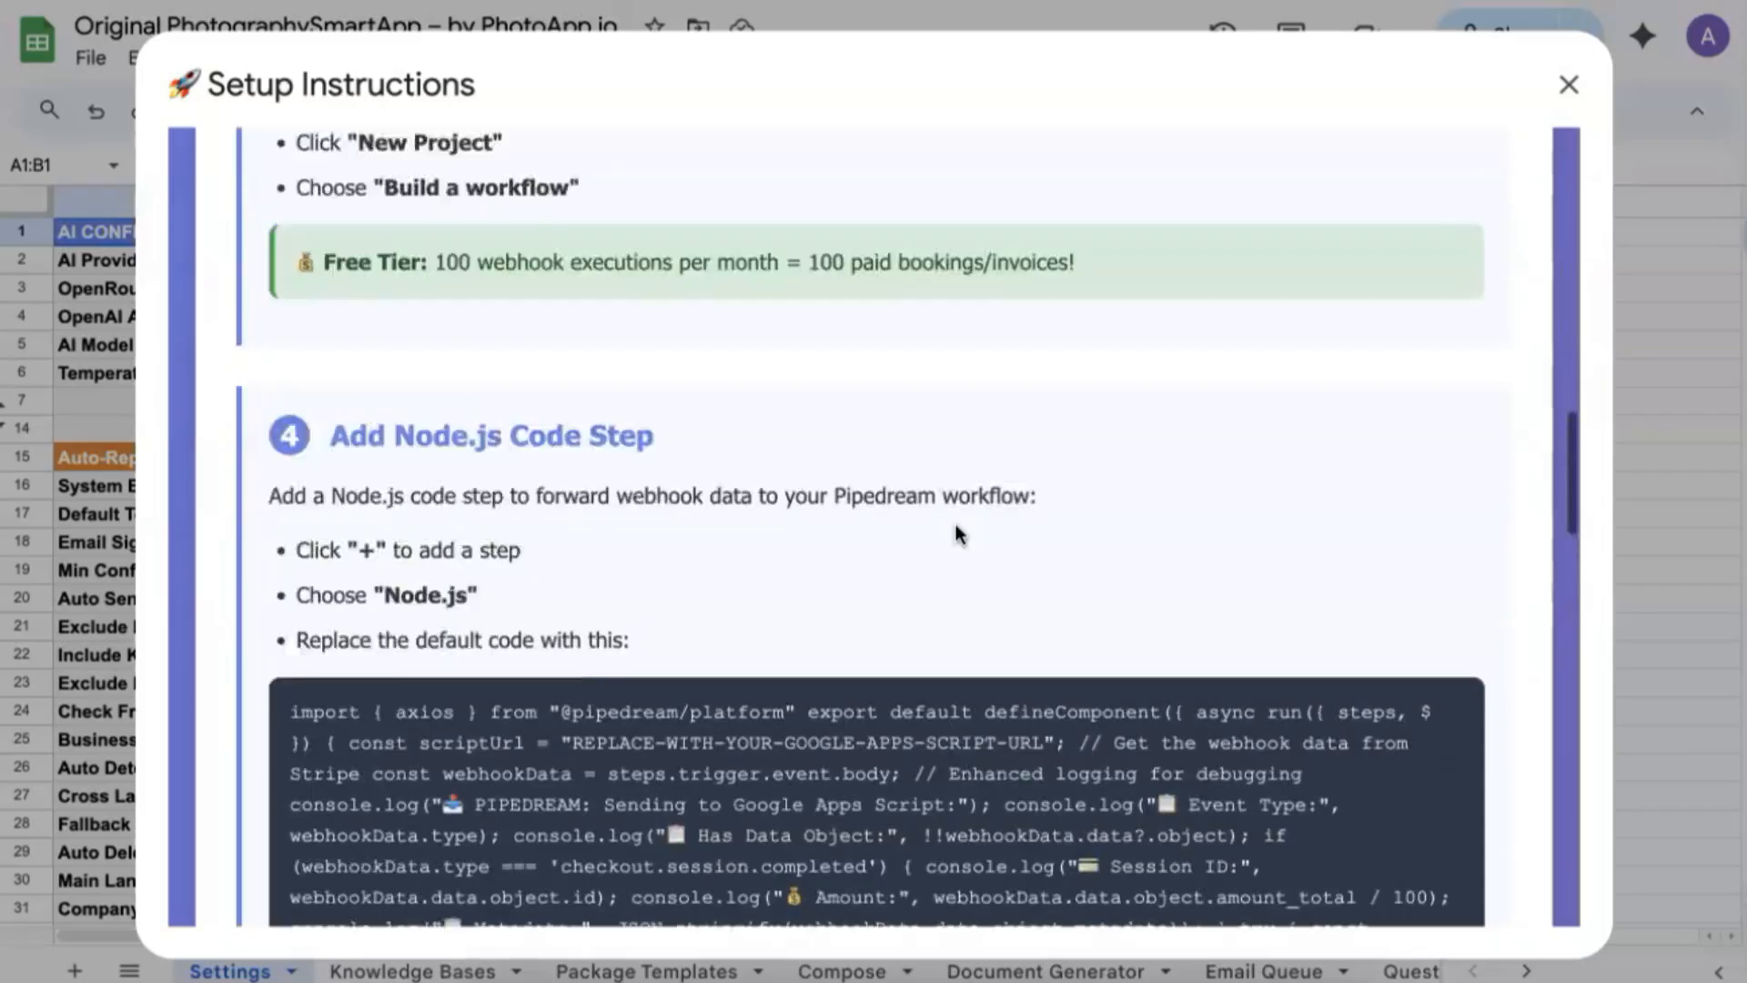
scroll(957, 532, up, 5)
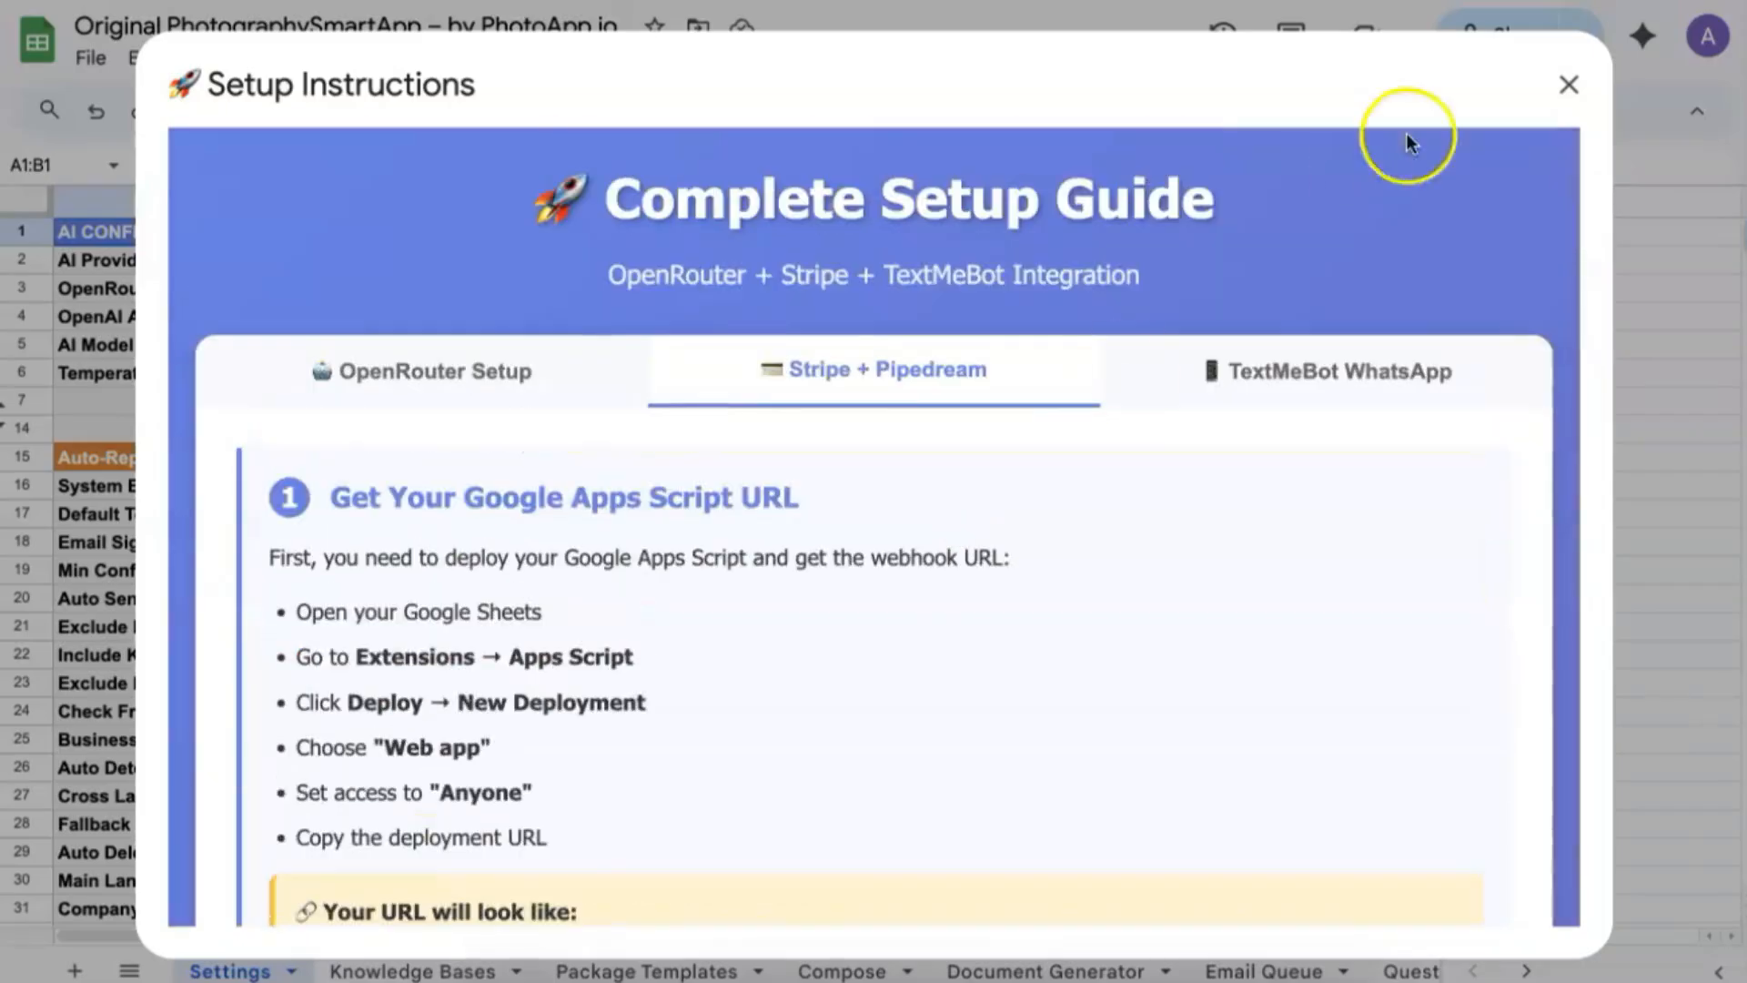
click(1577, 86)
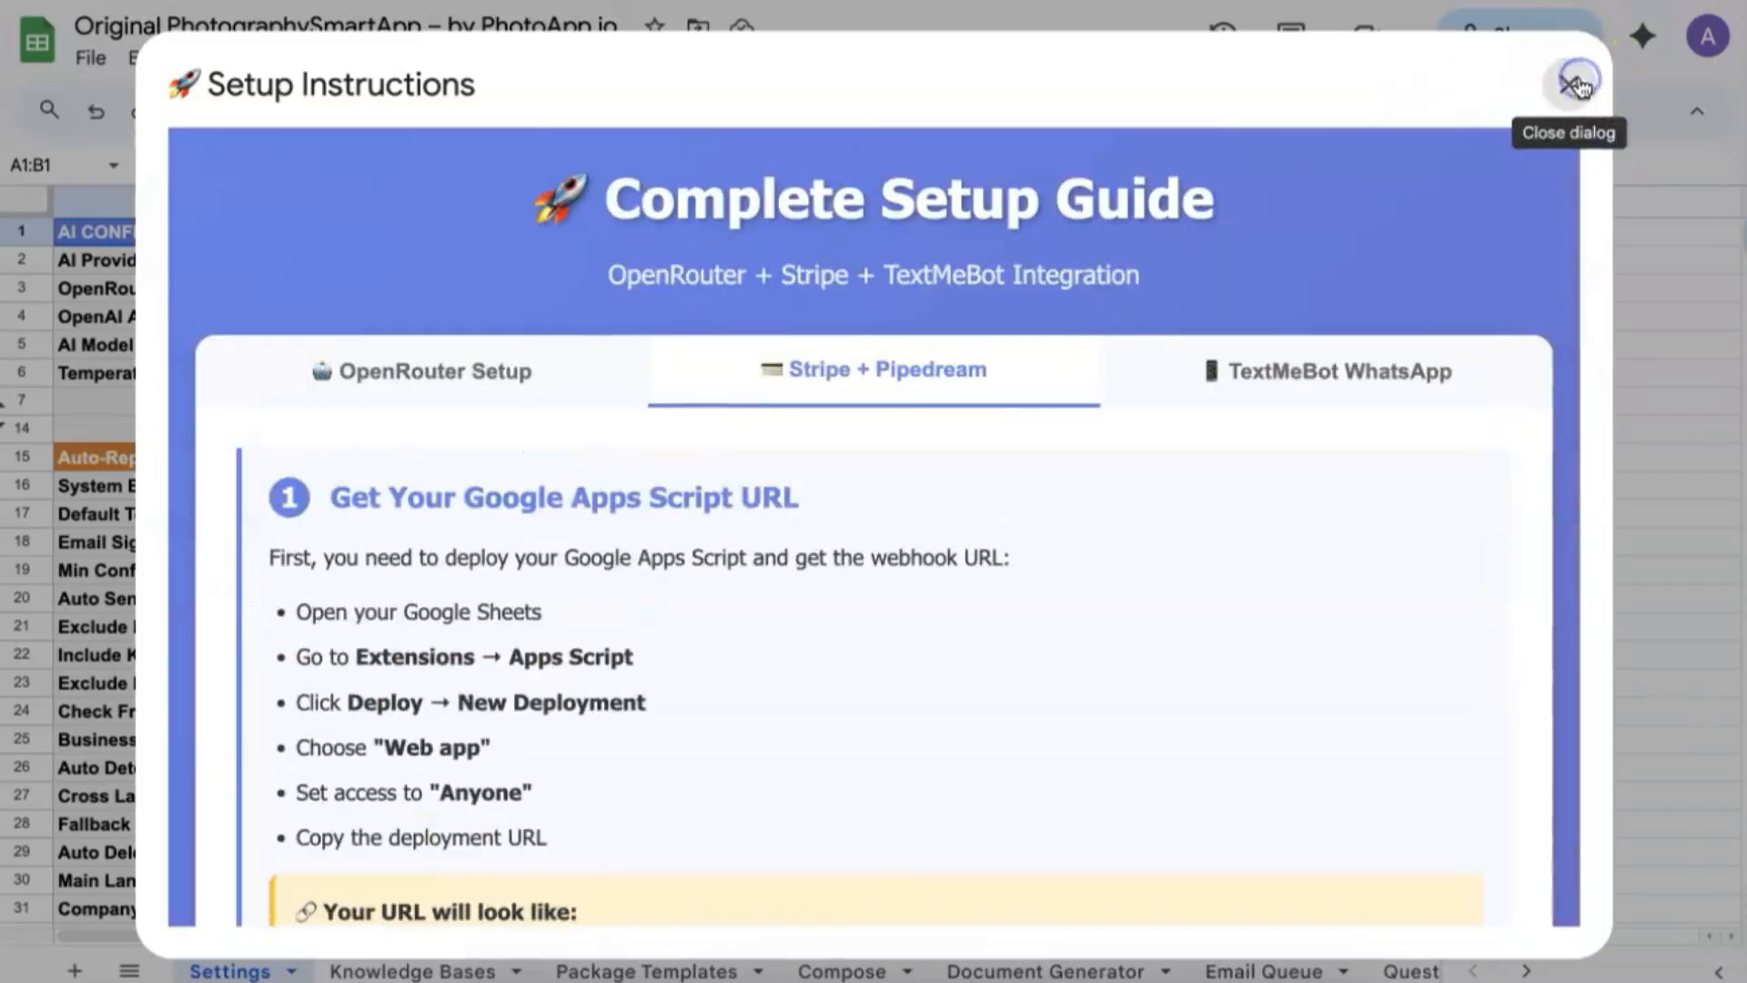
click(585, 59)
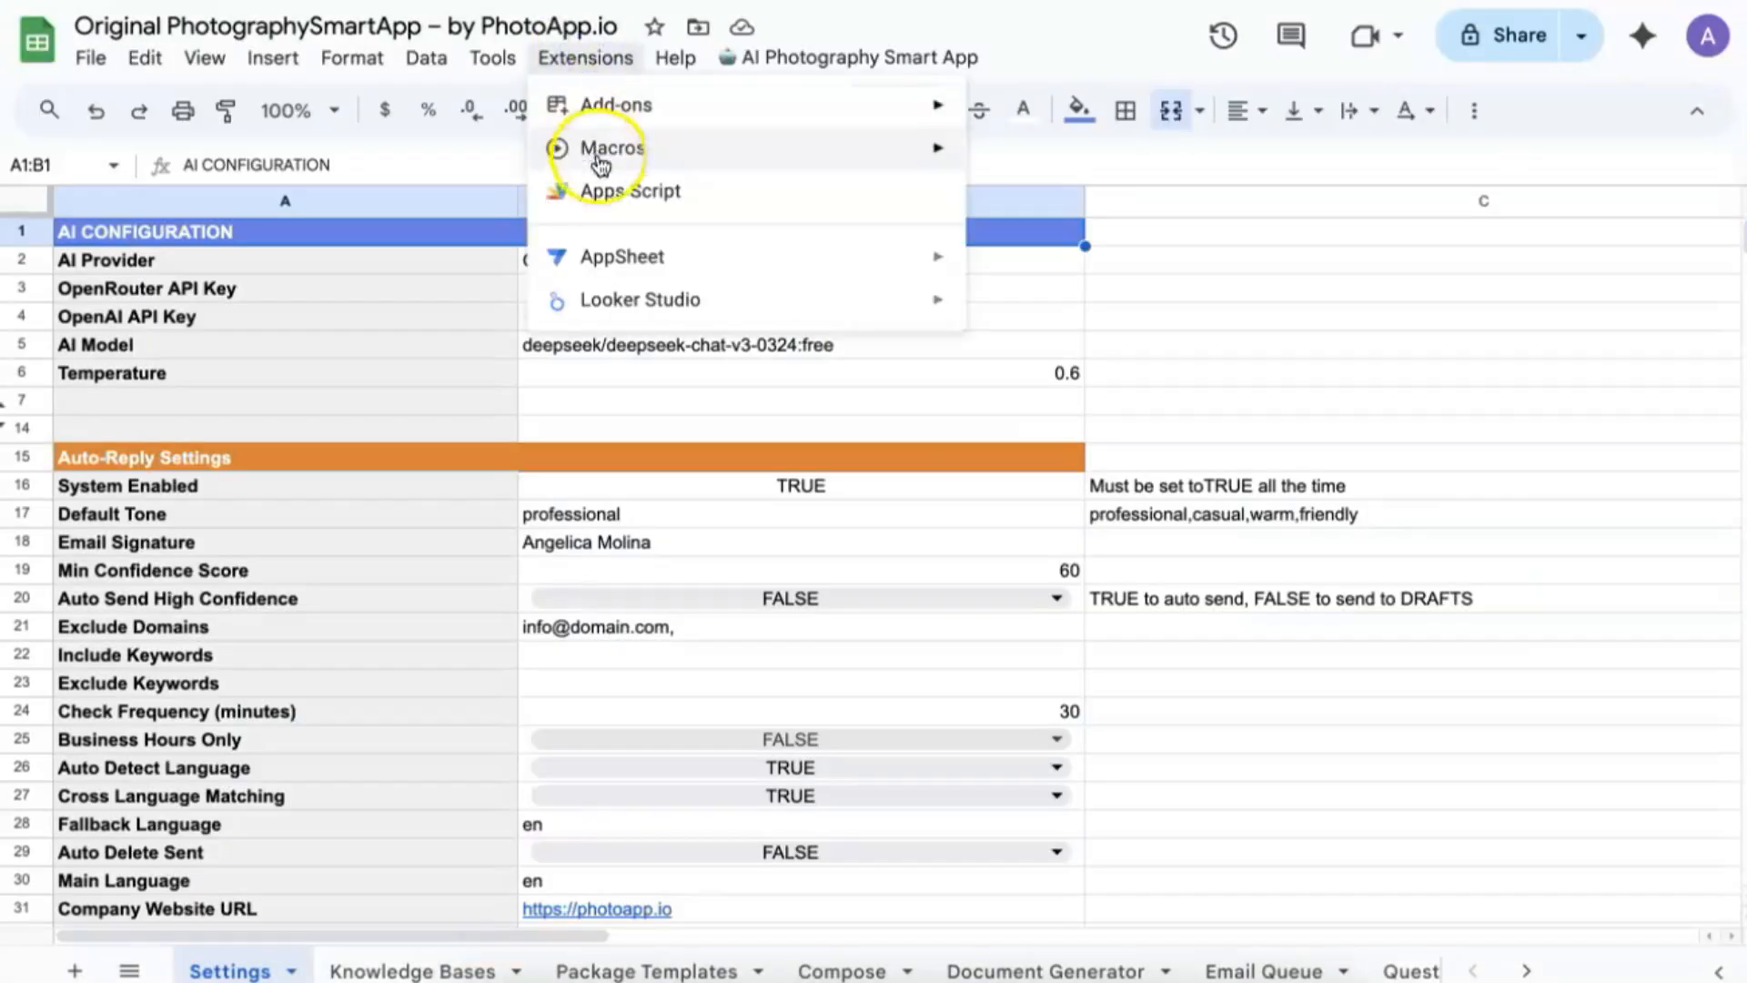
Deploy the Apps Script project as a web app described 'booking System' with Anyone access.
click(605, 190)
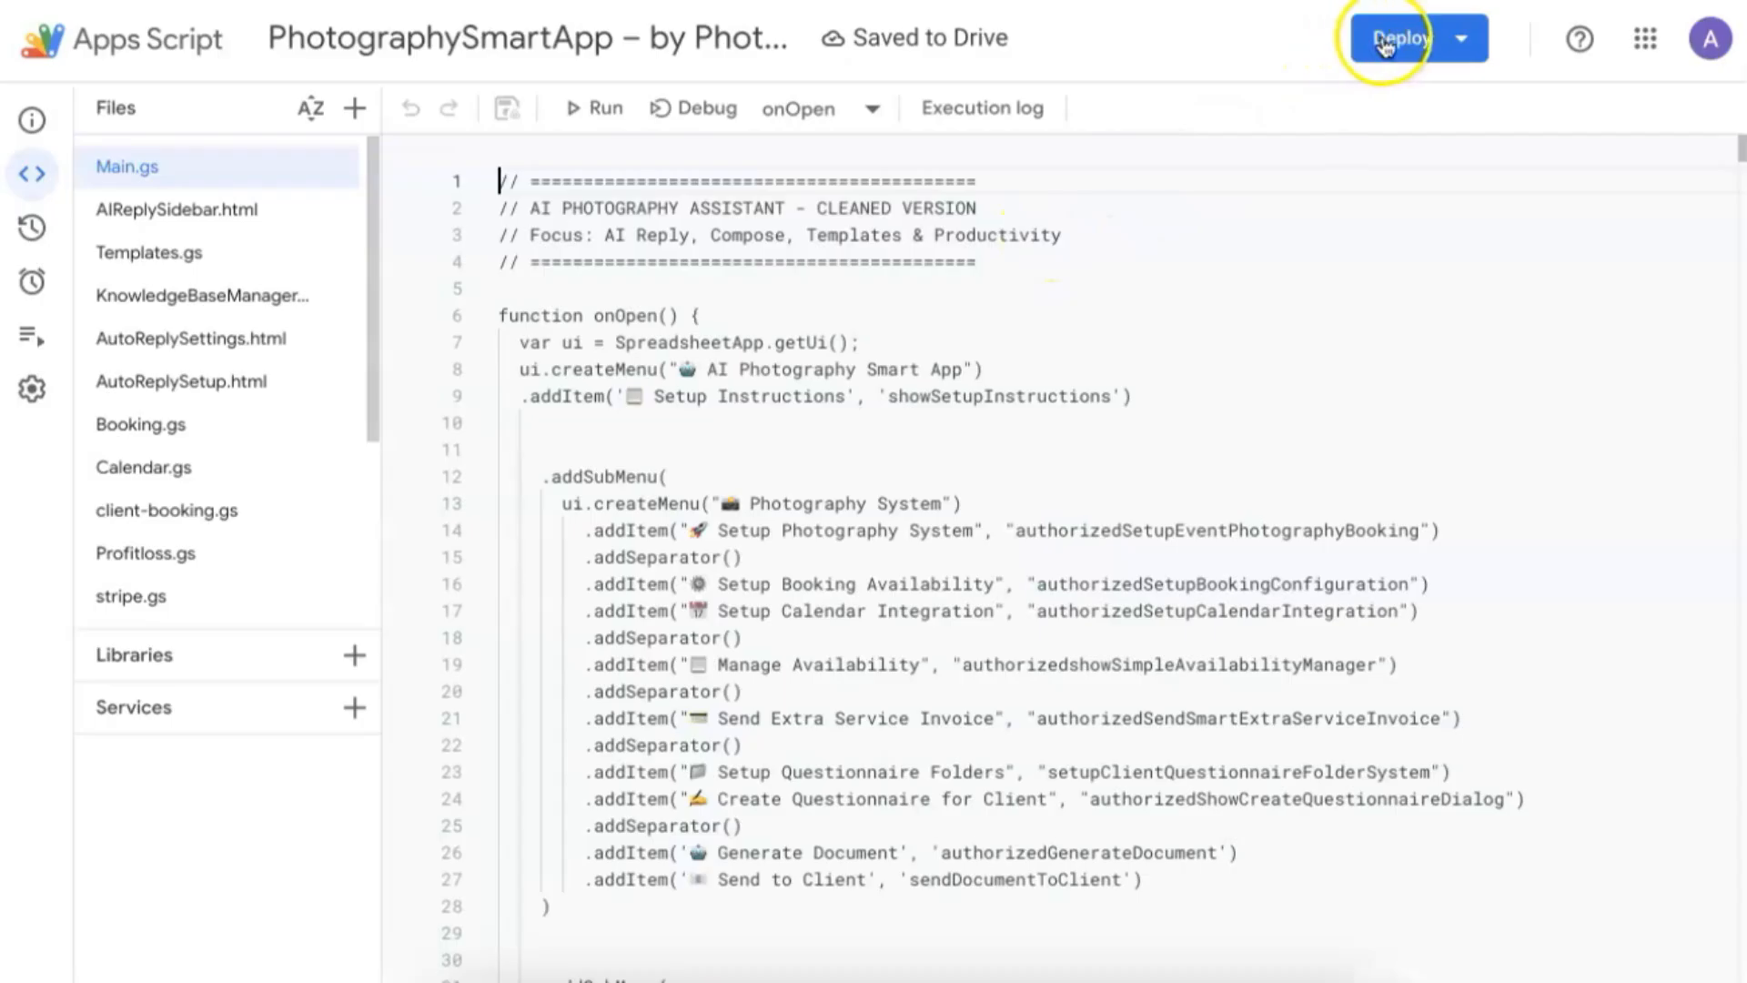
click(1384, 40)
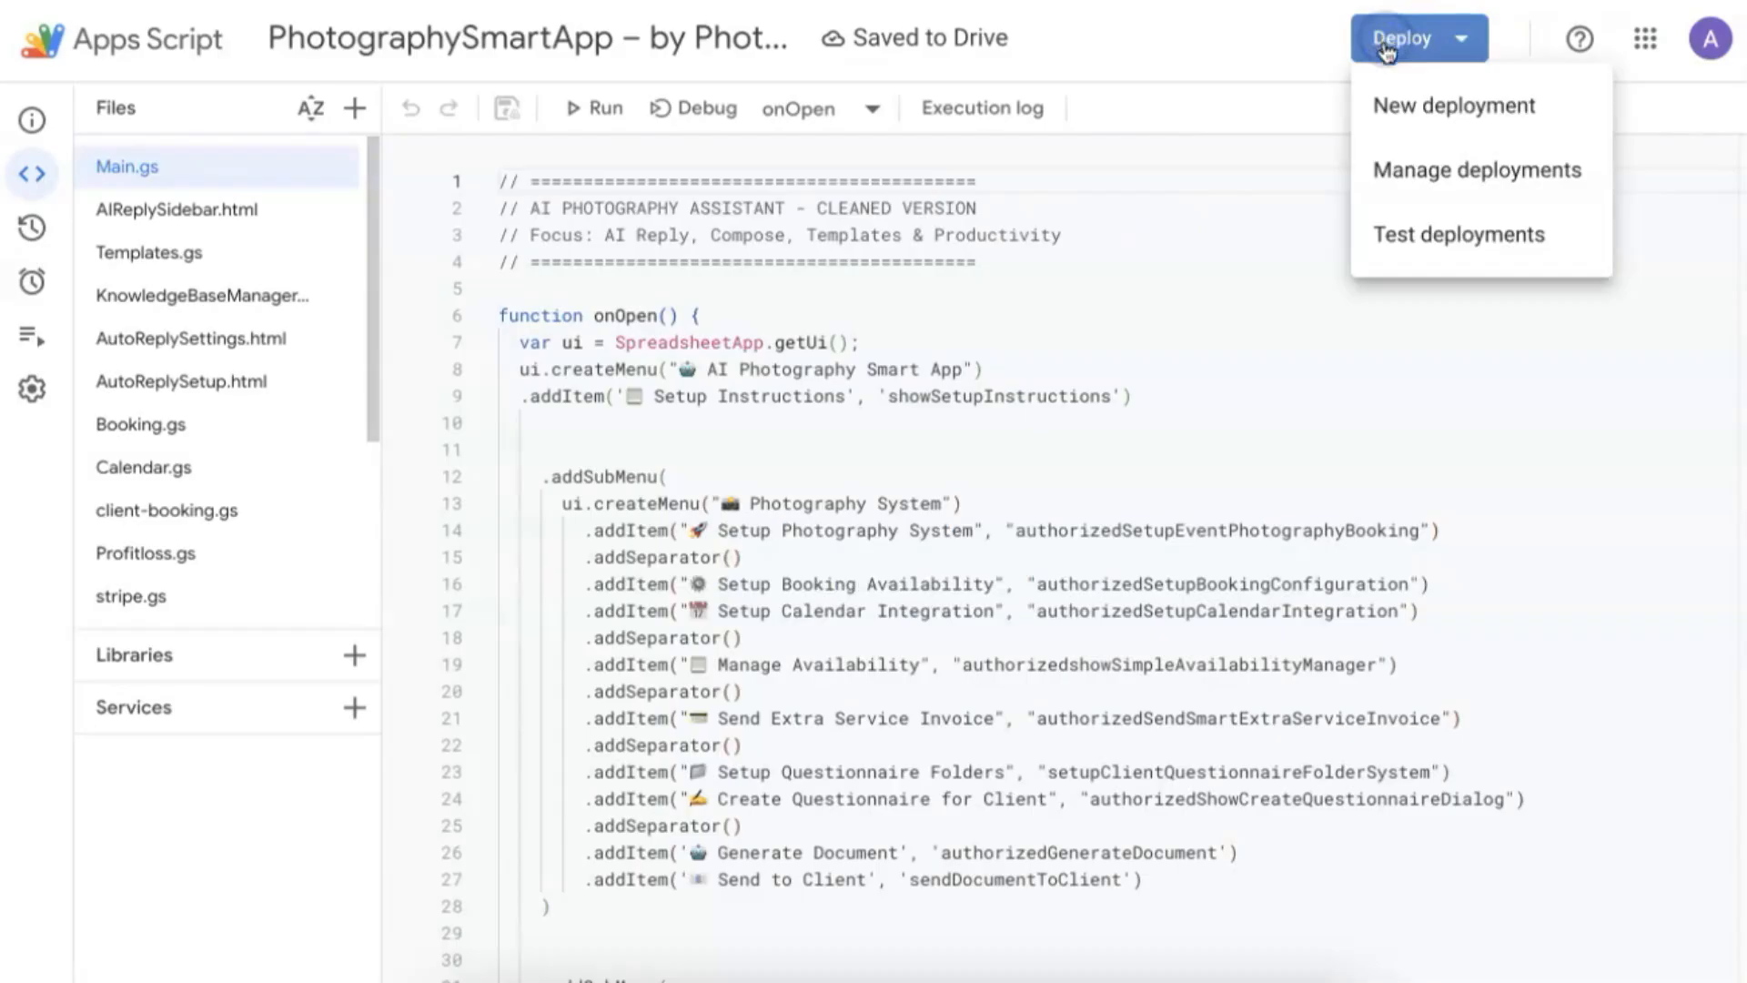
click(1411, 106)
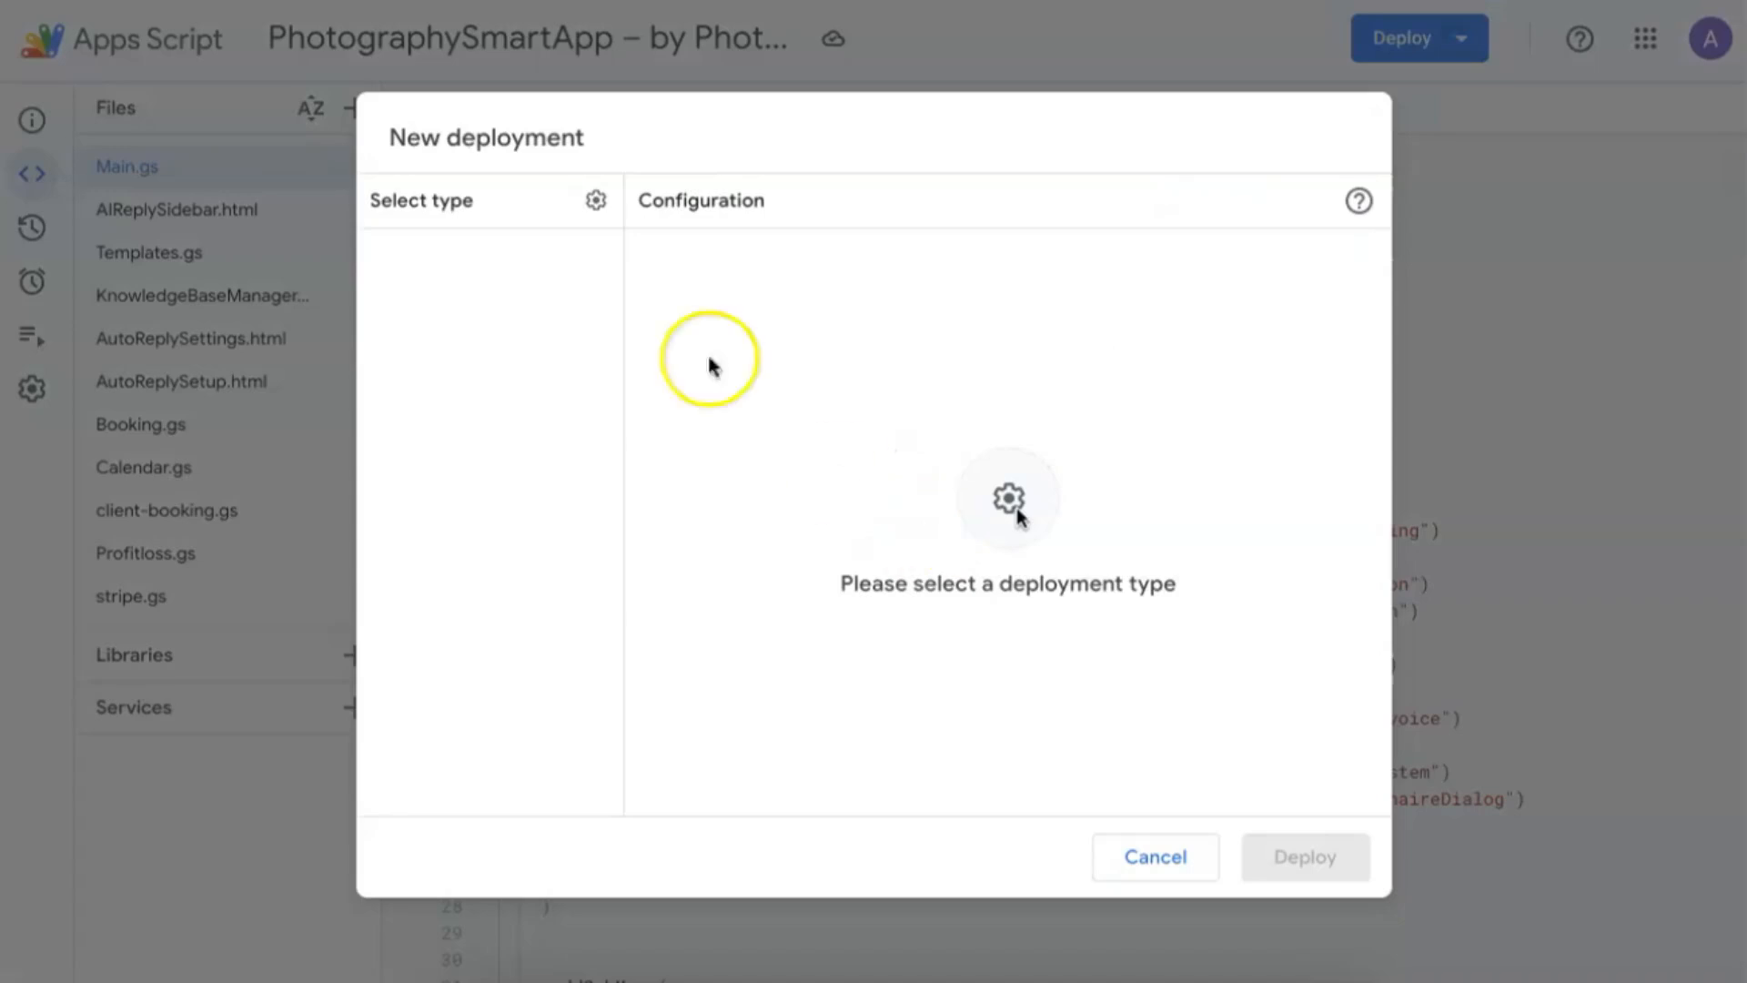
click(595, 204)
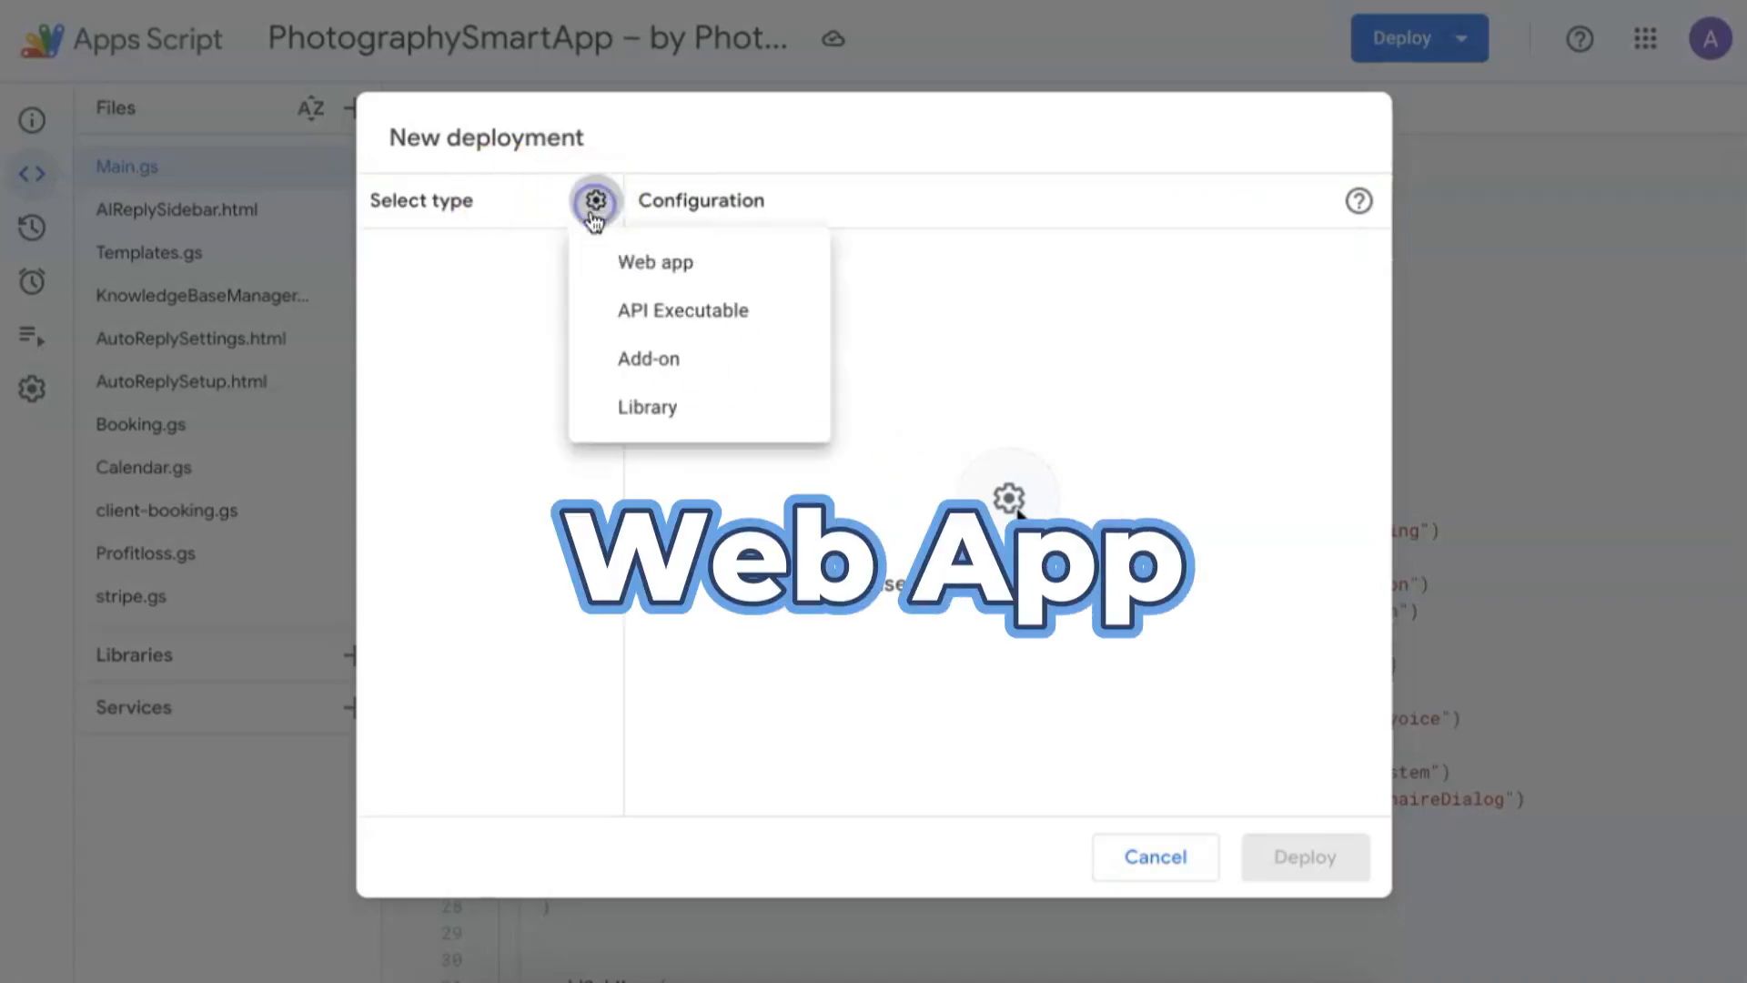
click(655, 263)
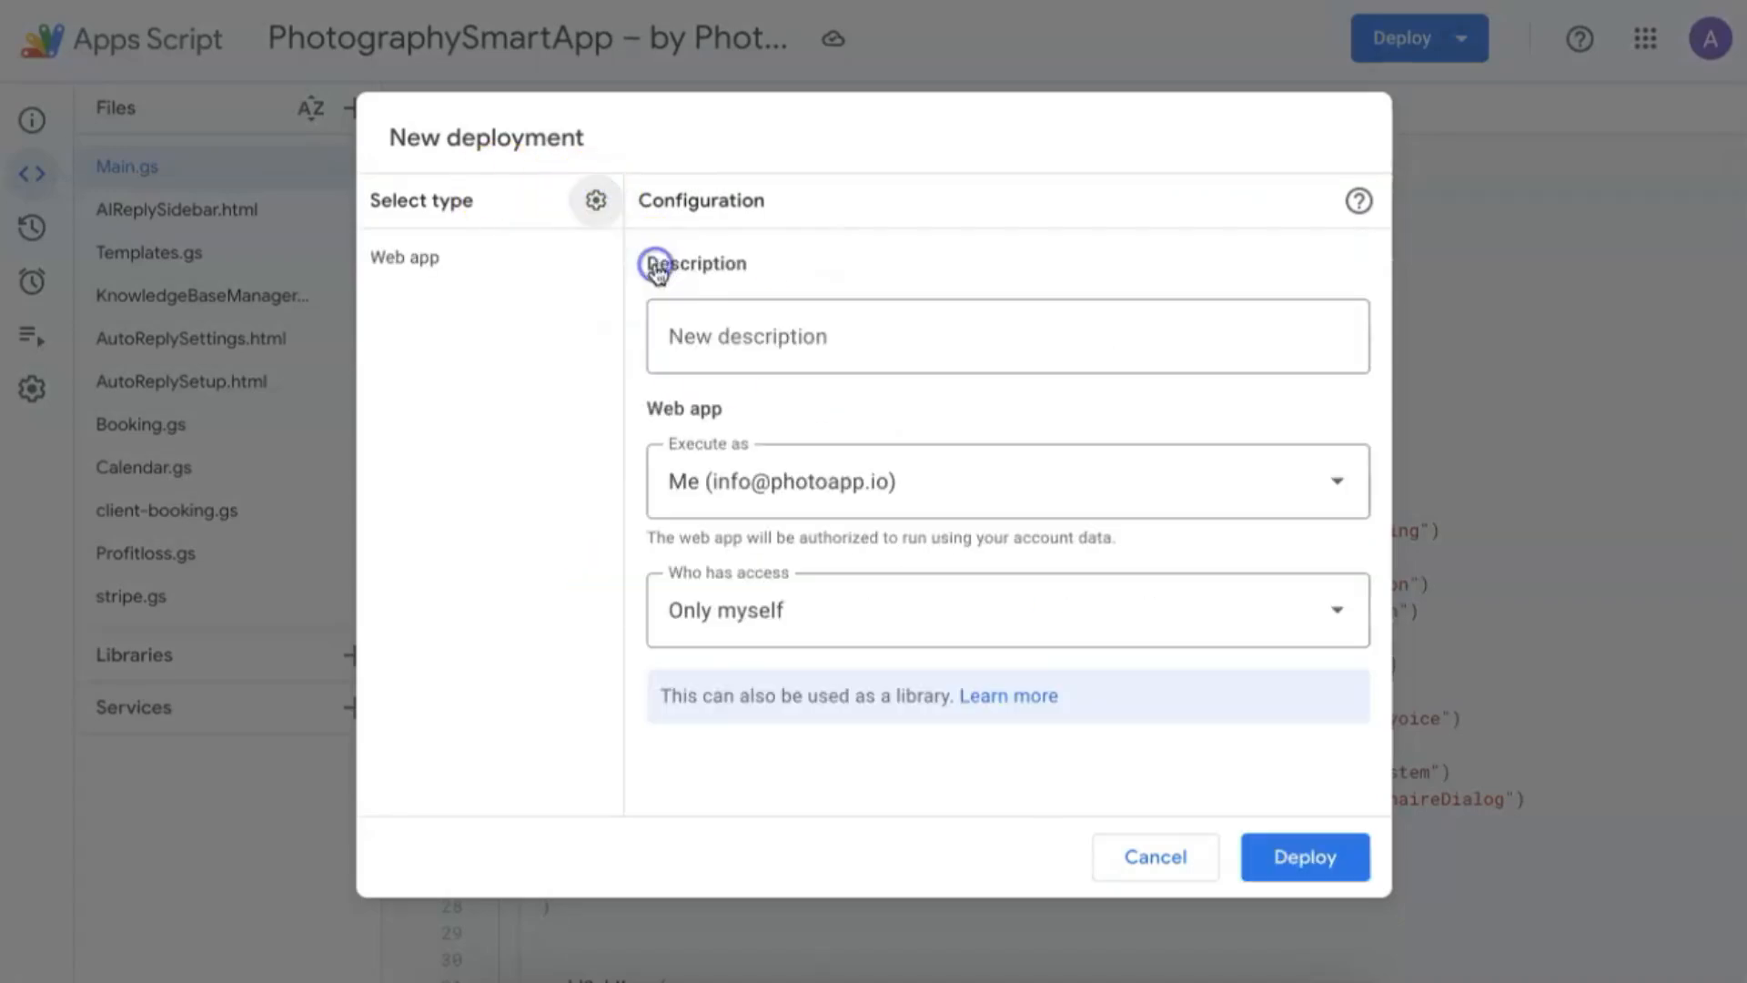
click(725, 329)
text(booking System)
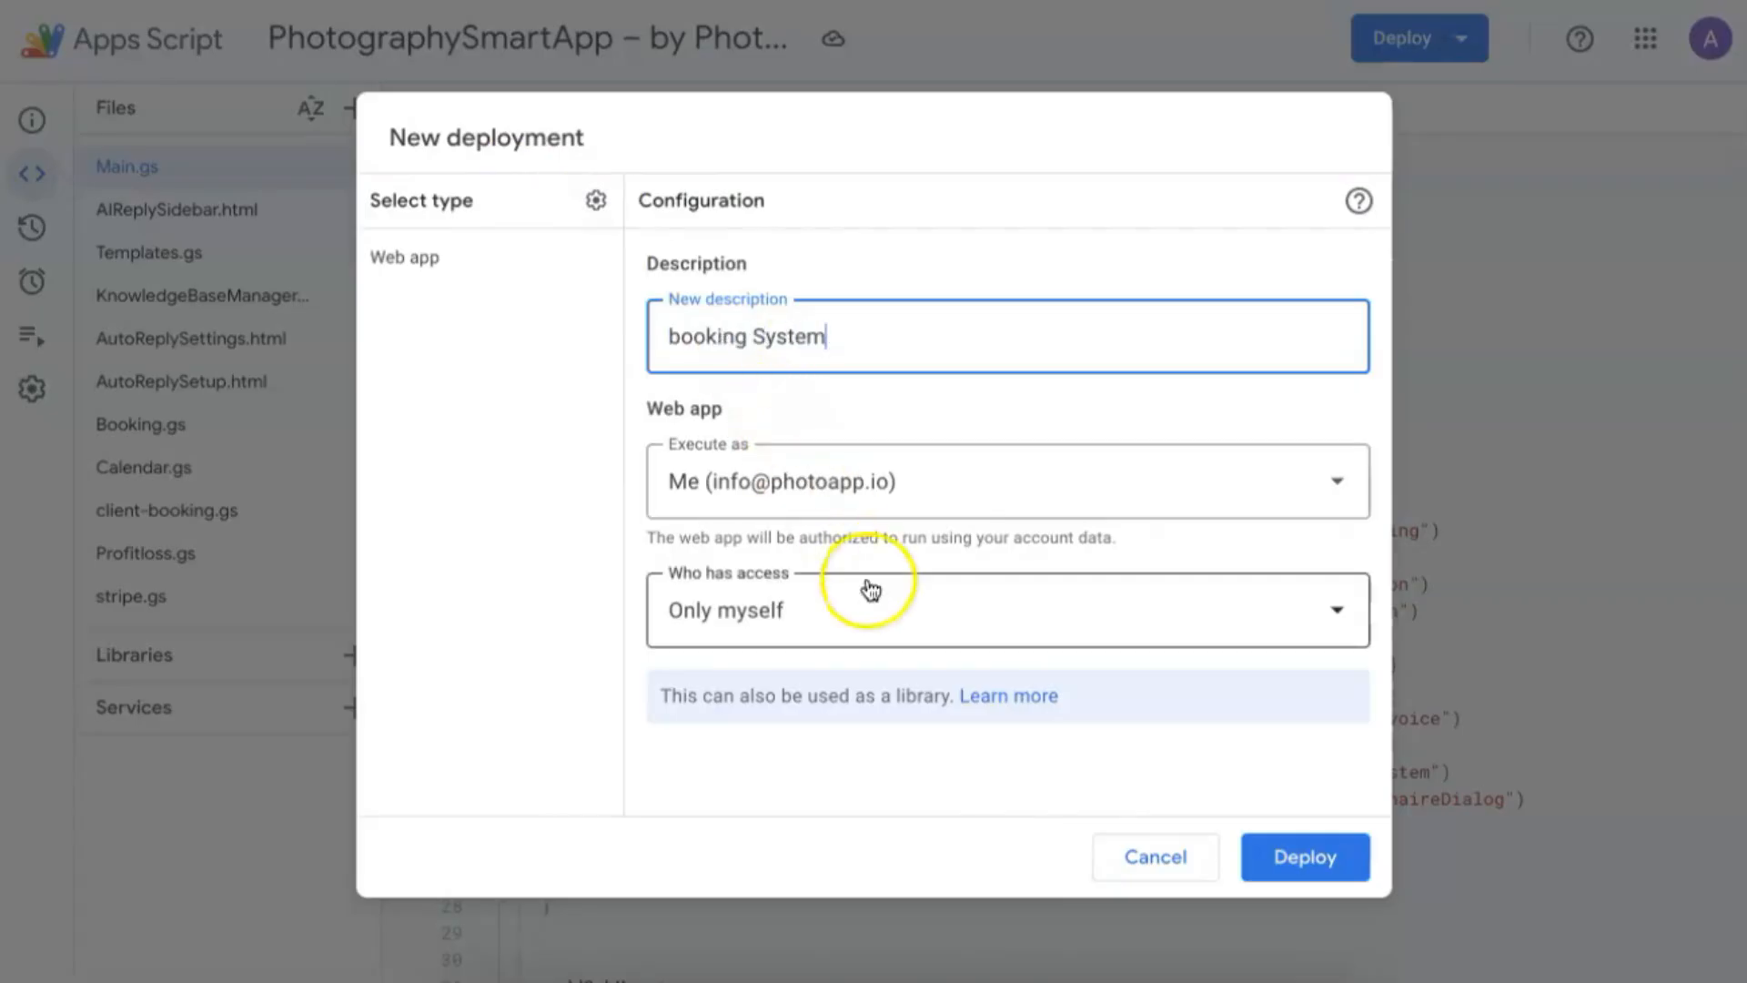
click(889, 604)
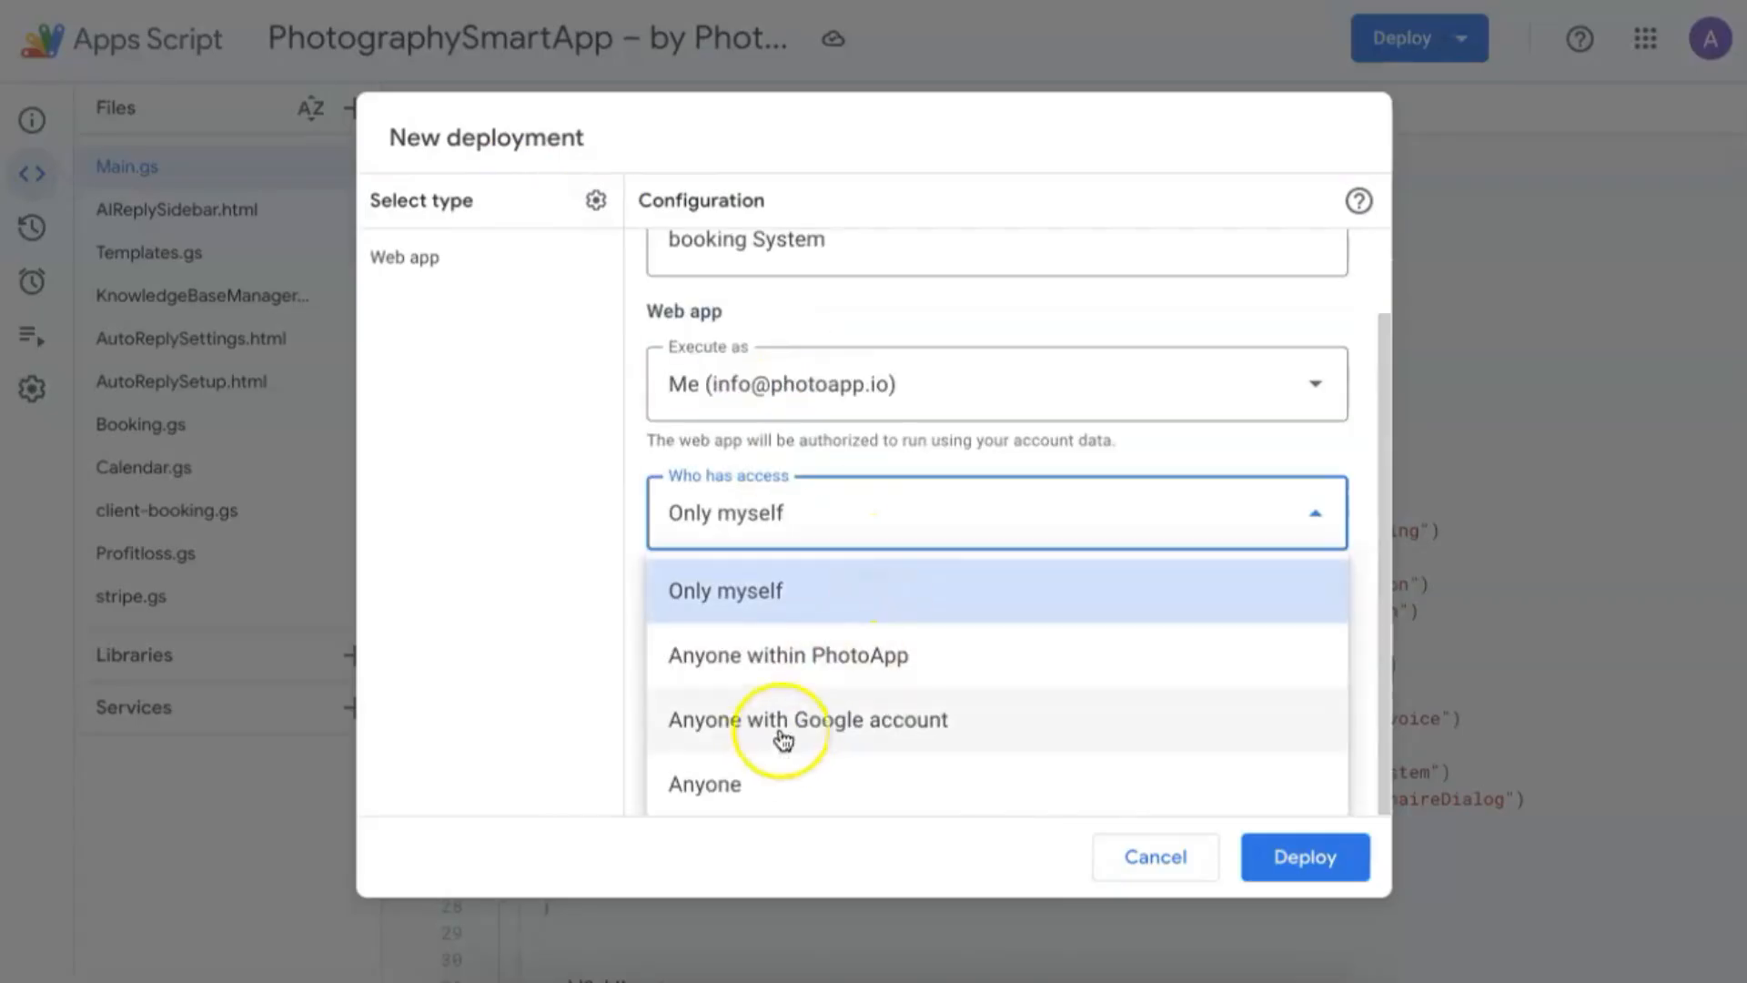
click(743, 784)
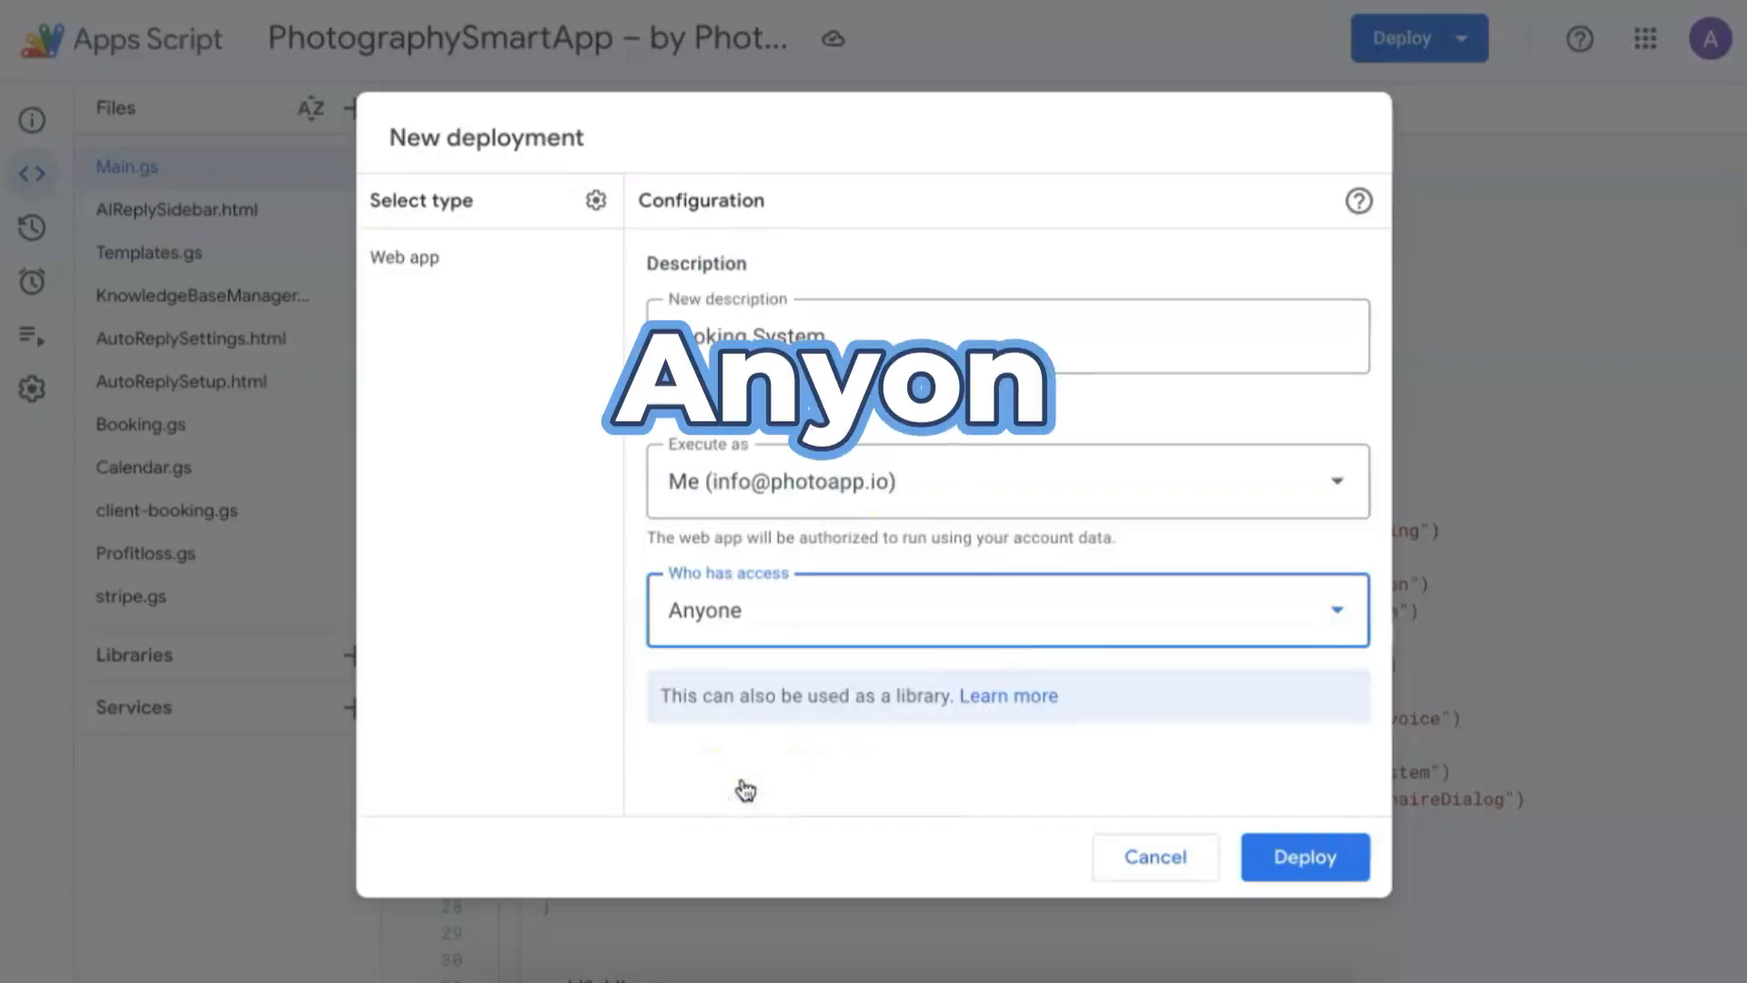
click(1306, 867)
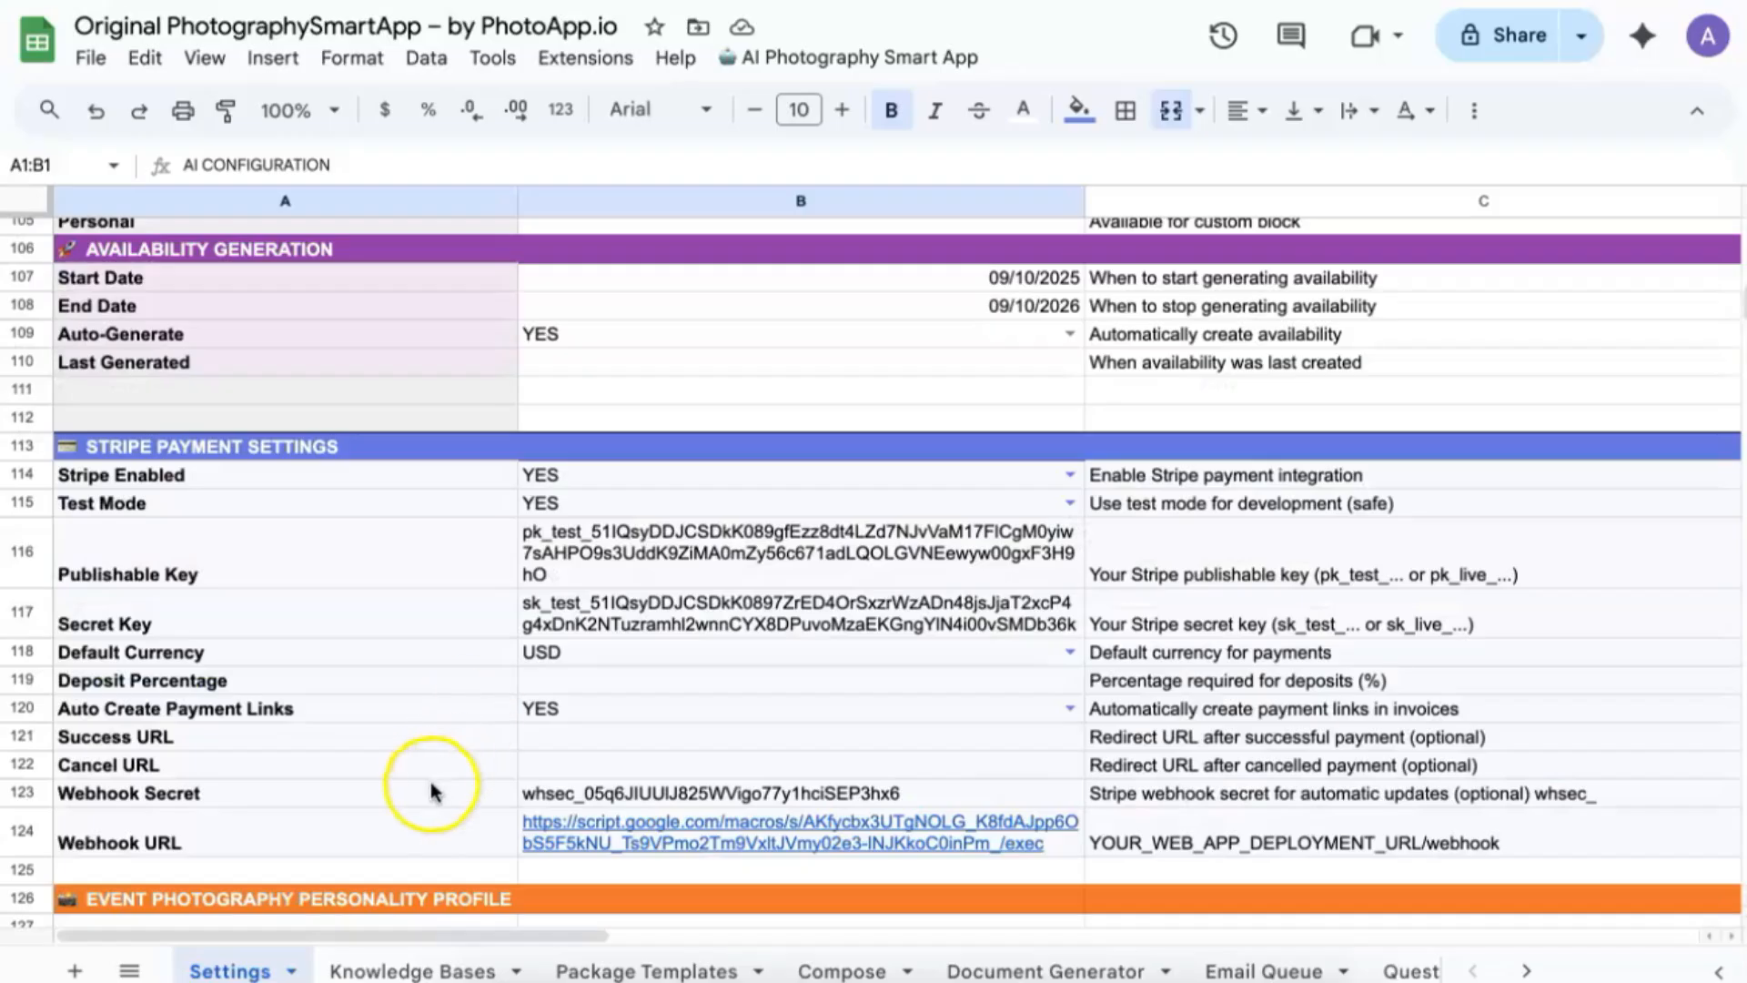
Paste the new deployment URL into the Webhook URL value cell B124.
scroll(430, 782, down, 1)
click(431, 826)
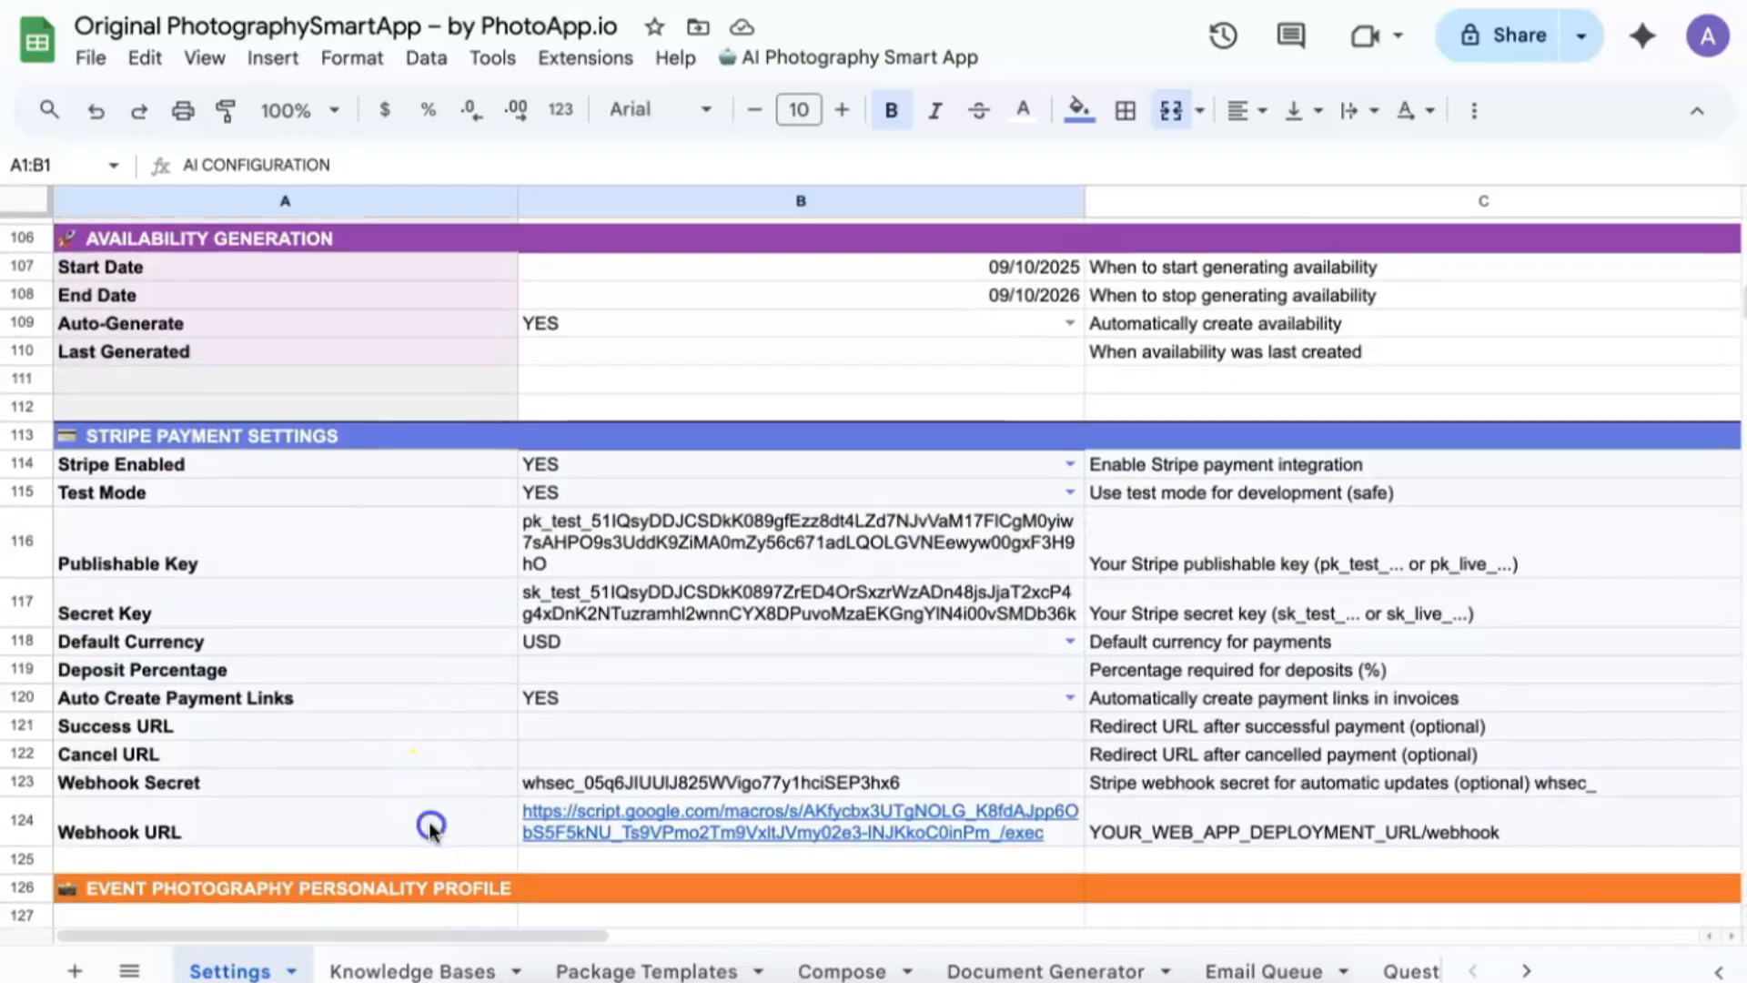
key(Right)
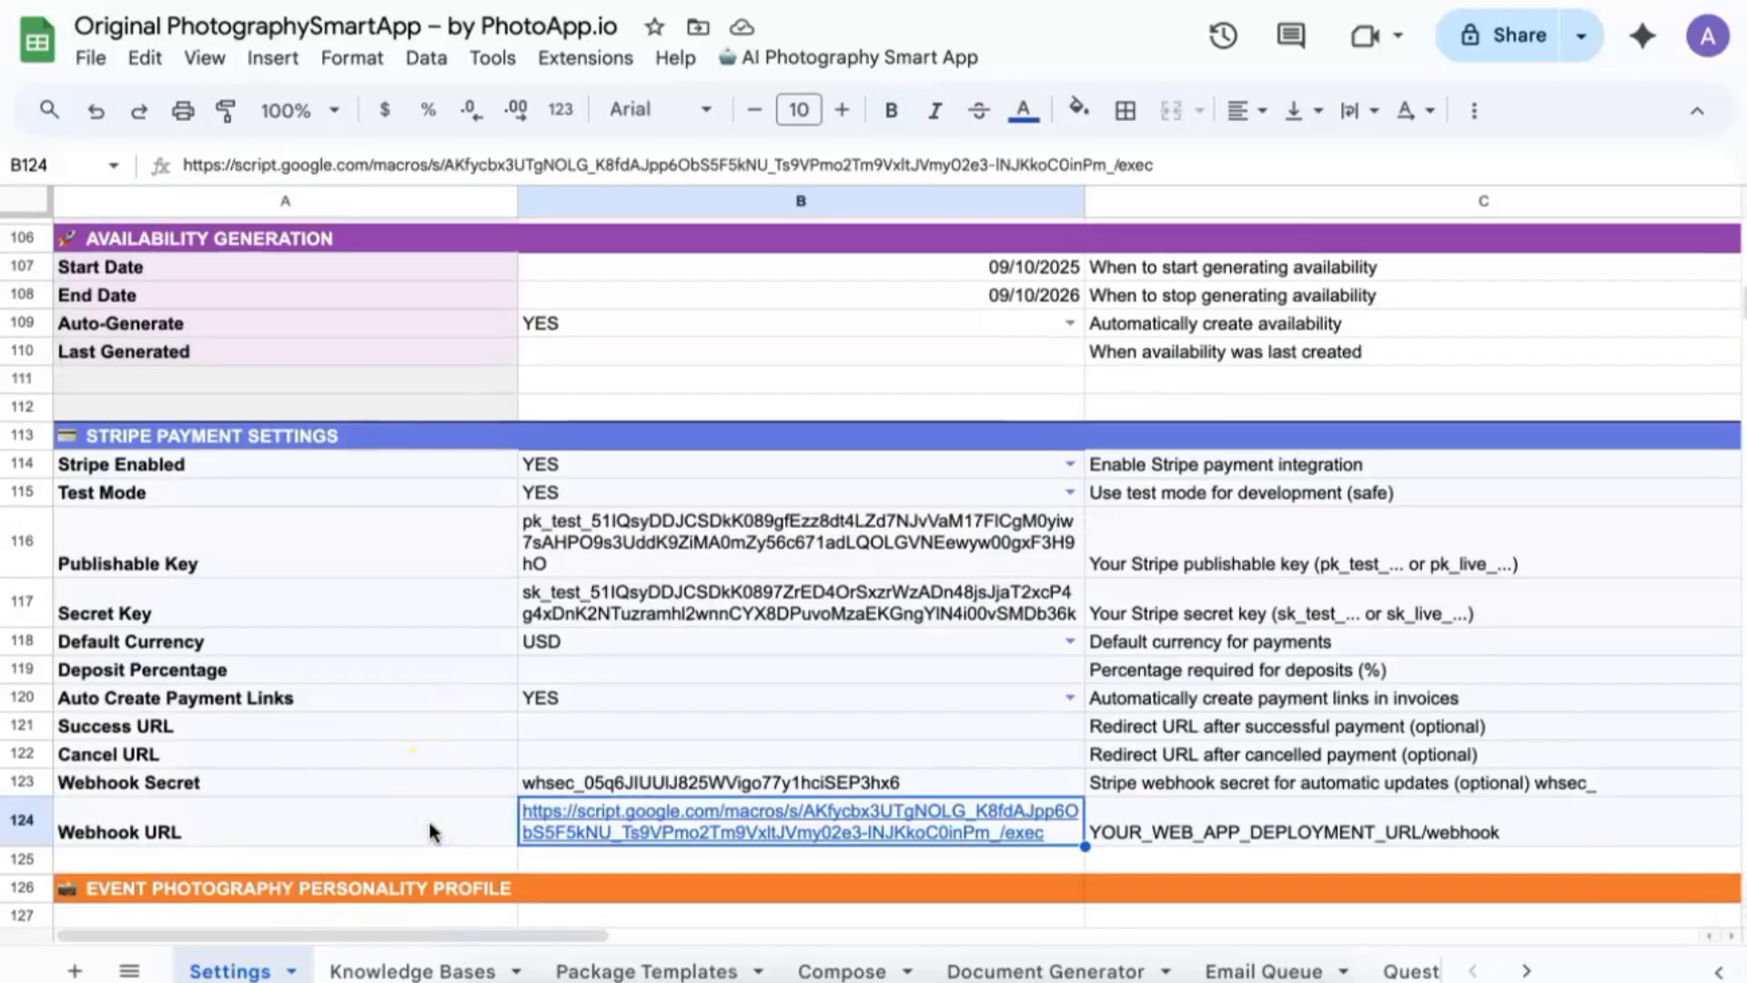
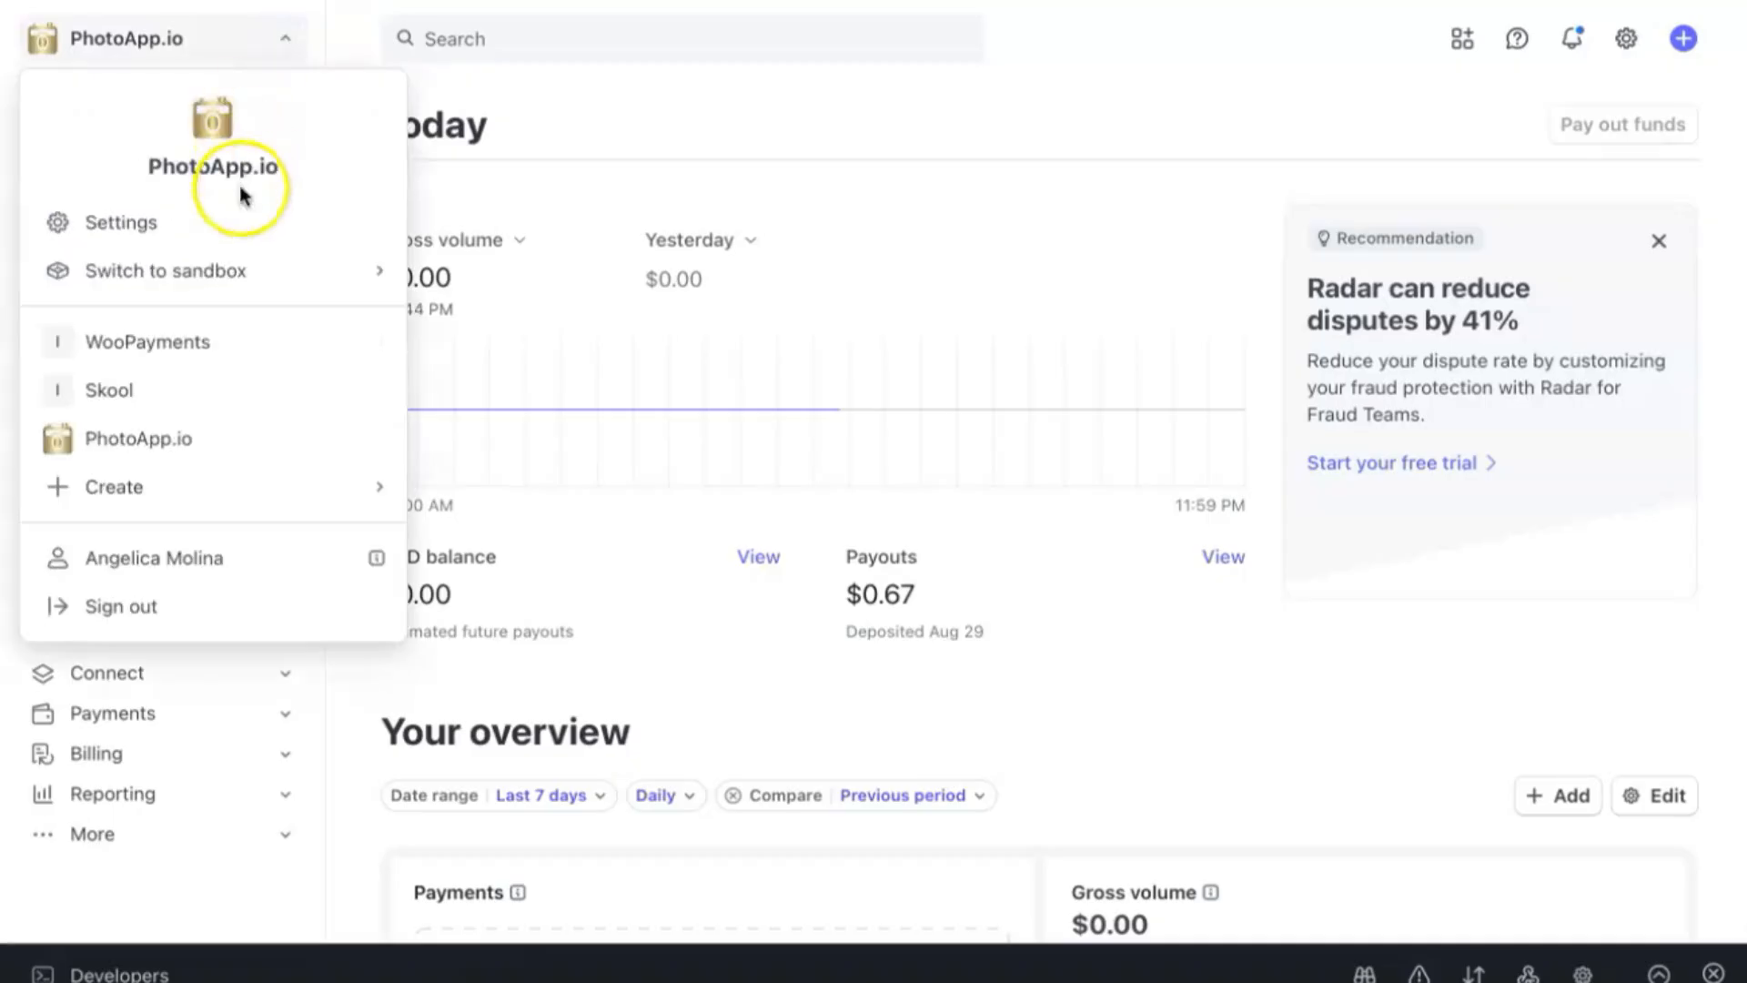
Switch the Stripe account to test mode and go to Developers > API keys.
mouse_move(254, 272)
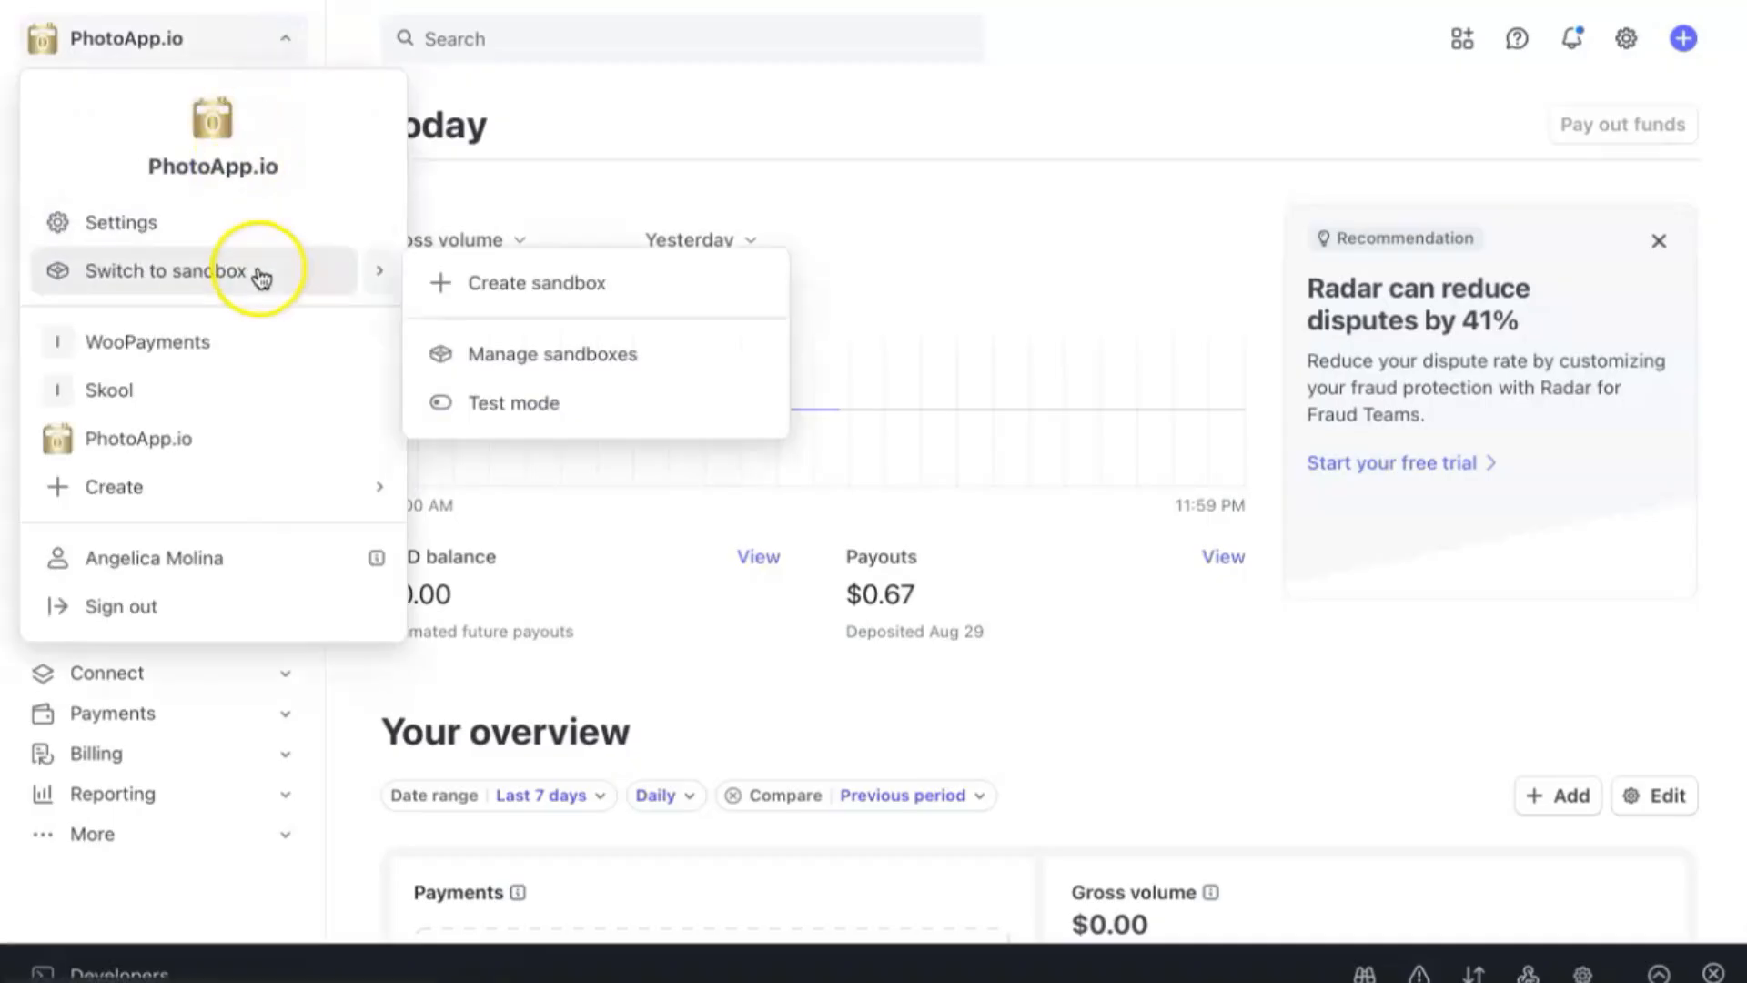
click(520, 407)
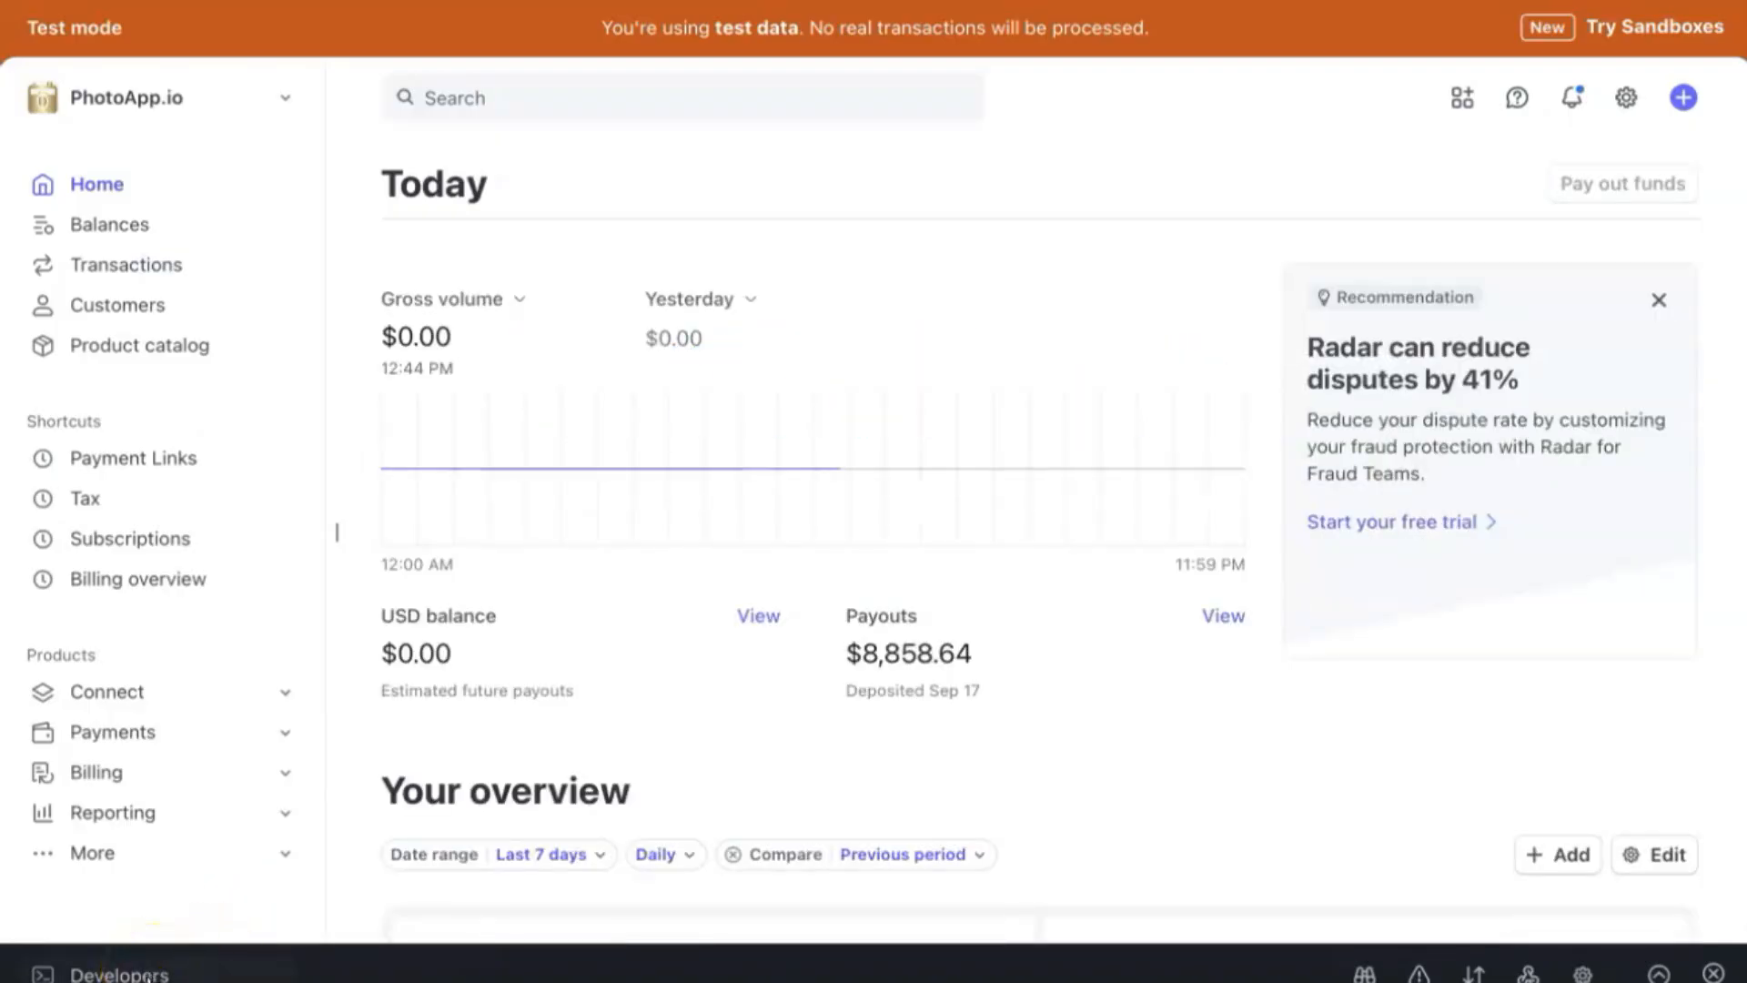
click(153, 975)
click(105, 819)
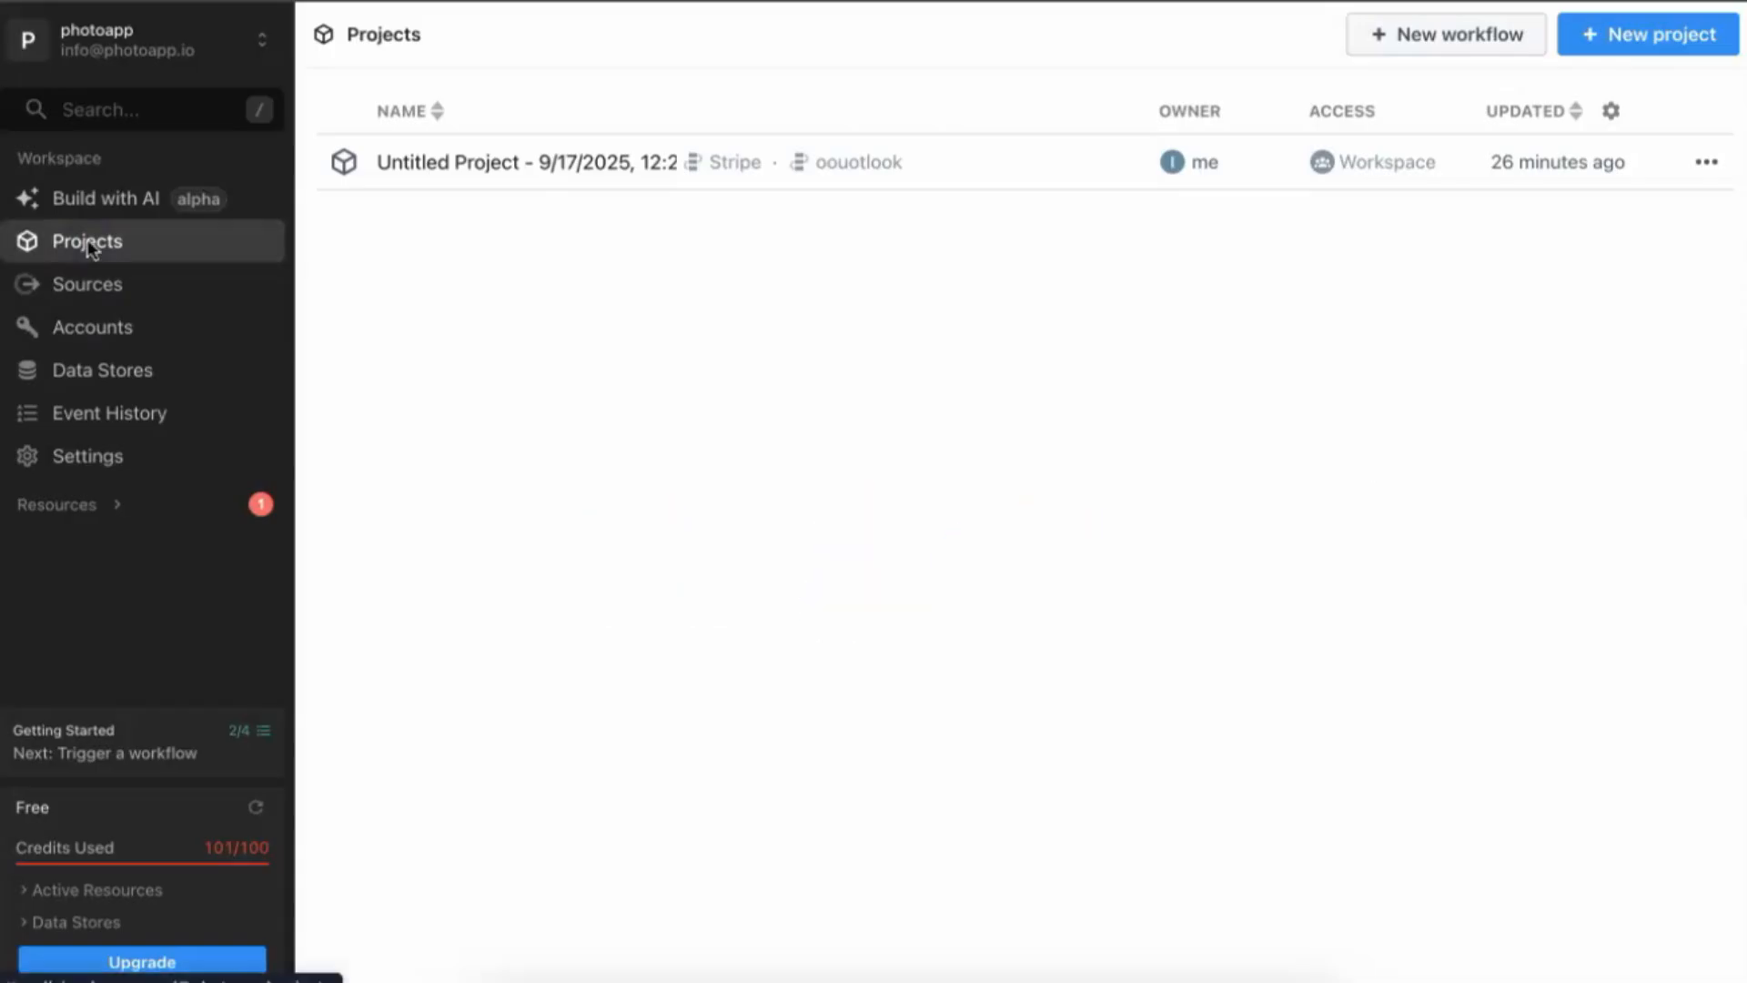
Create a new default-named Pipedream project containing a workflow named 'Stripe'.
click(1666, 41)
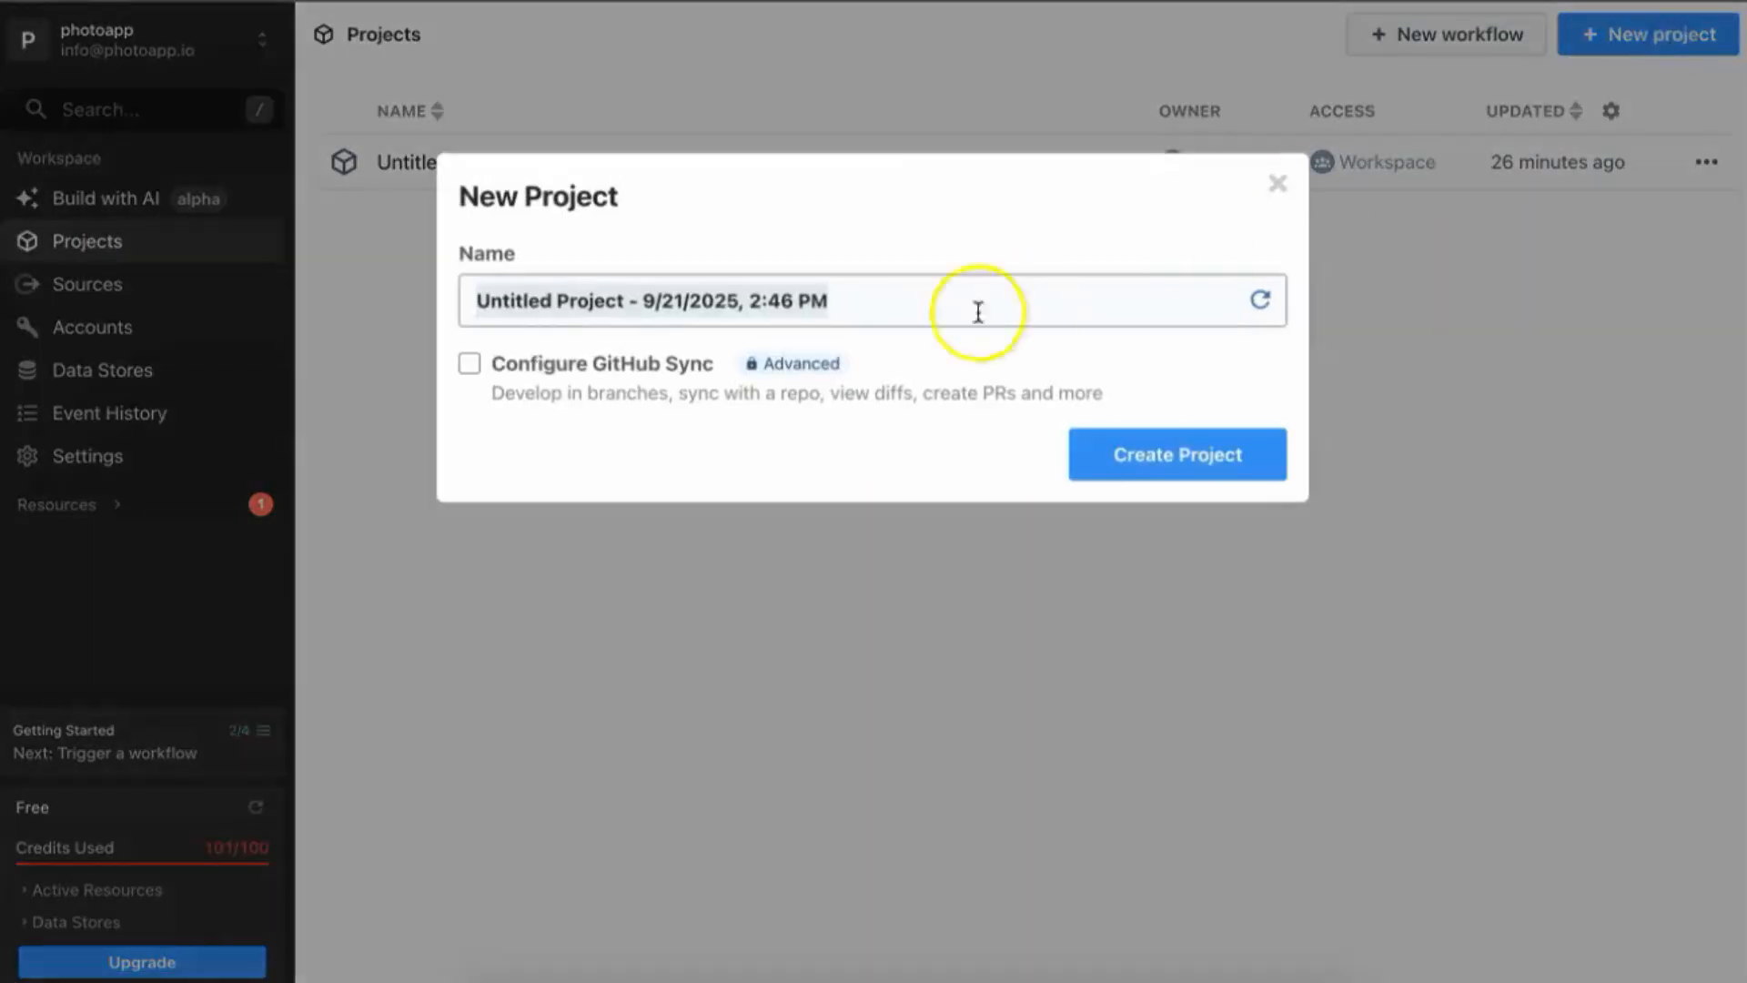
click(1184, 464)
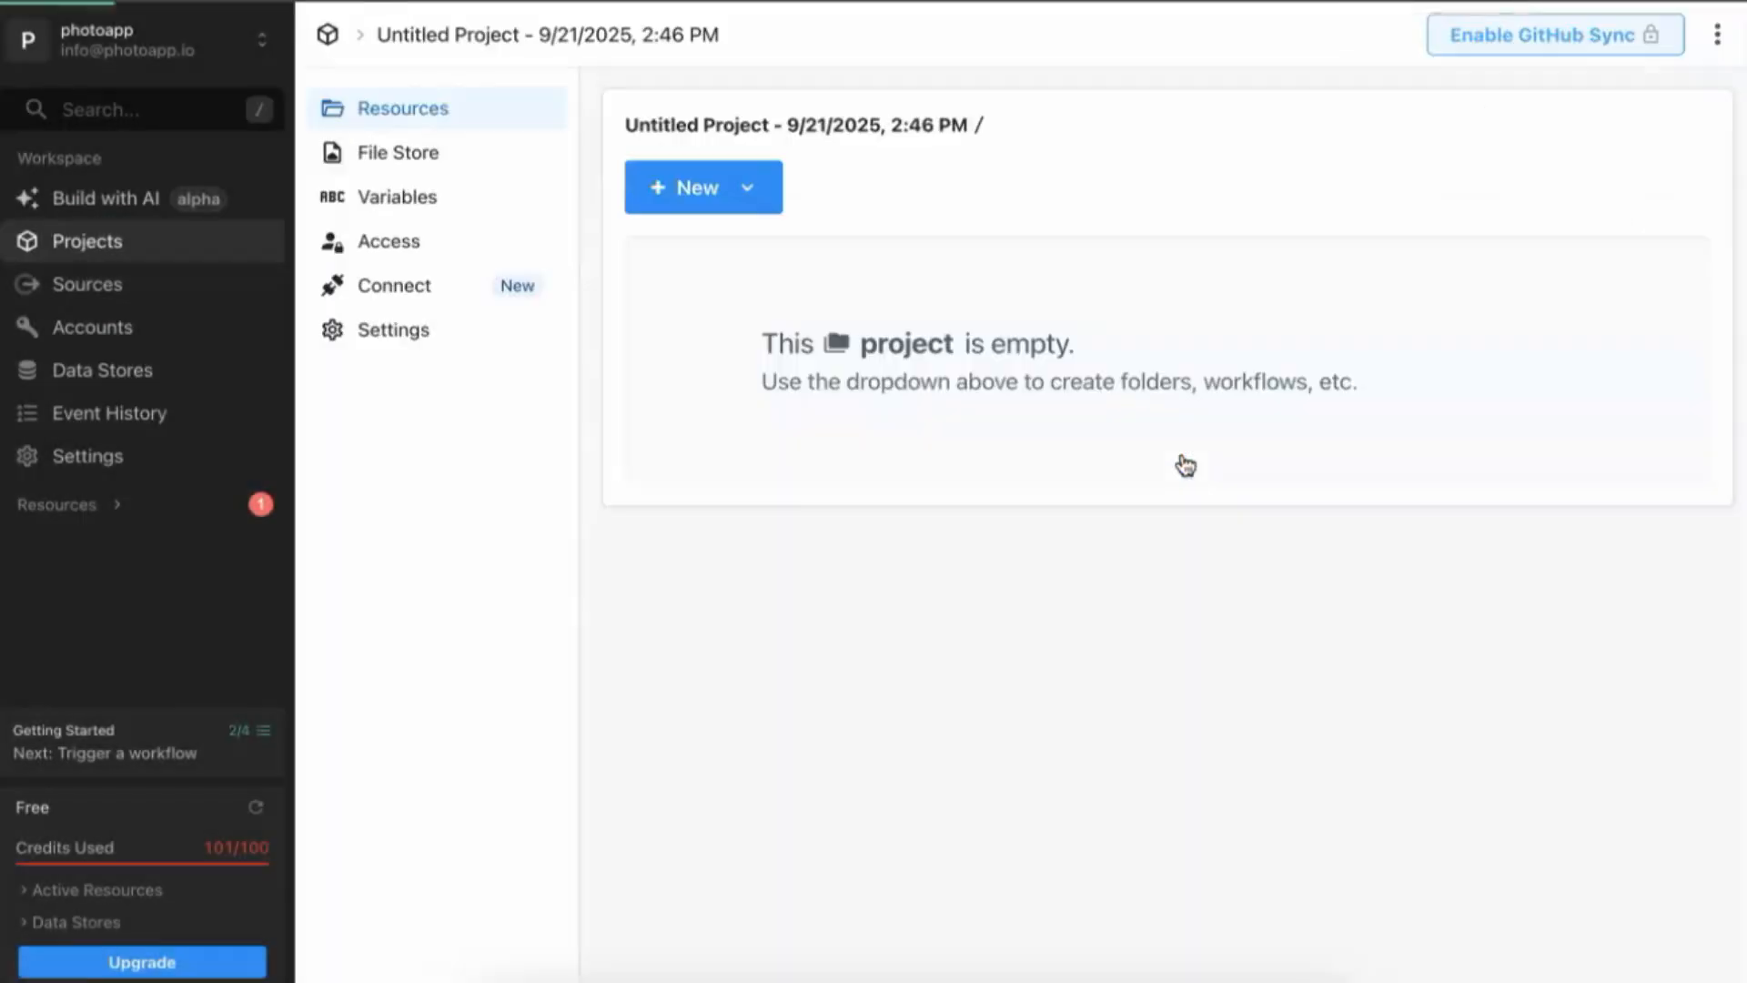
click(753, 186)
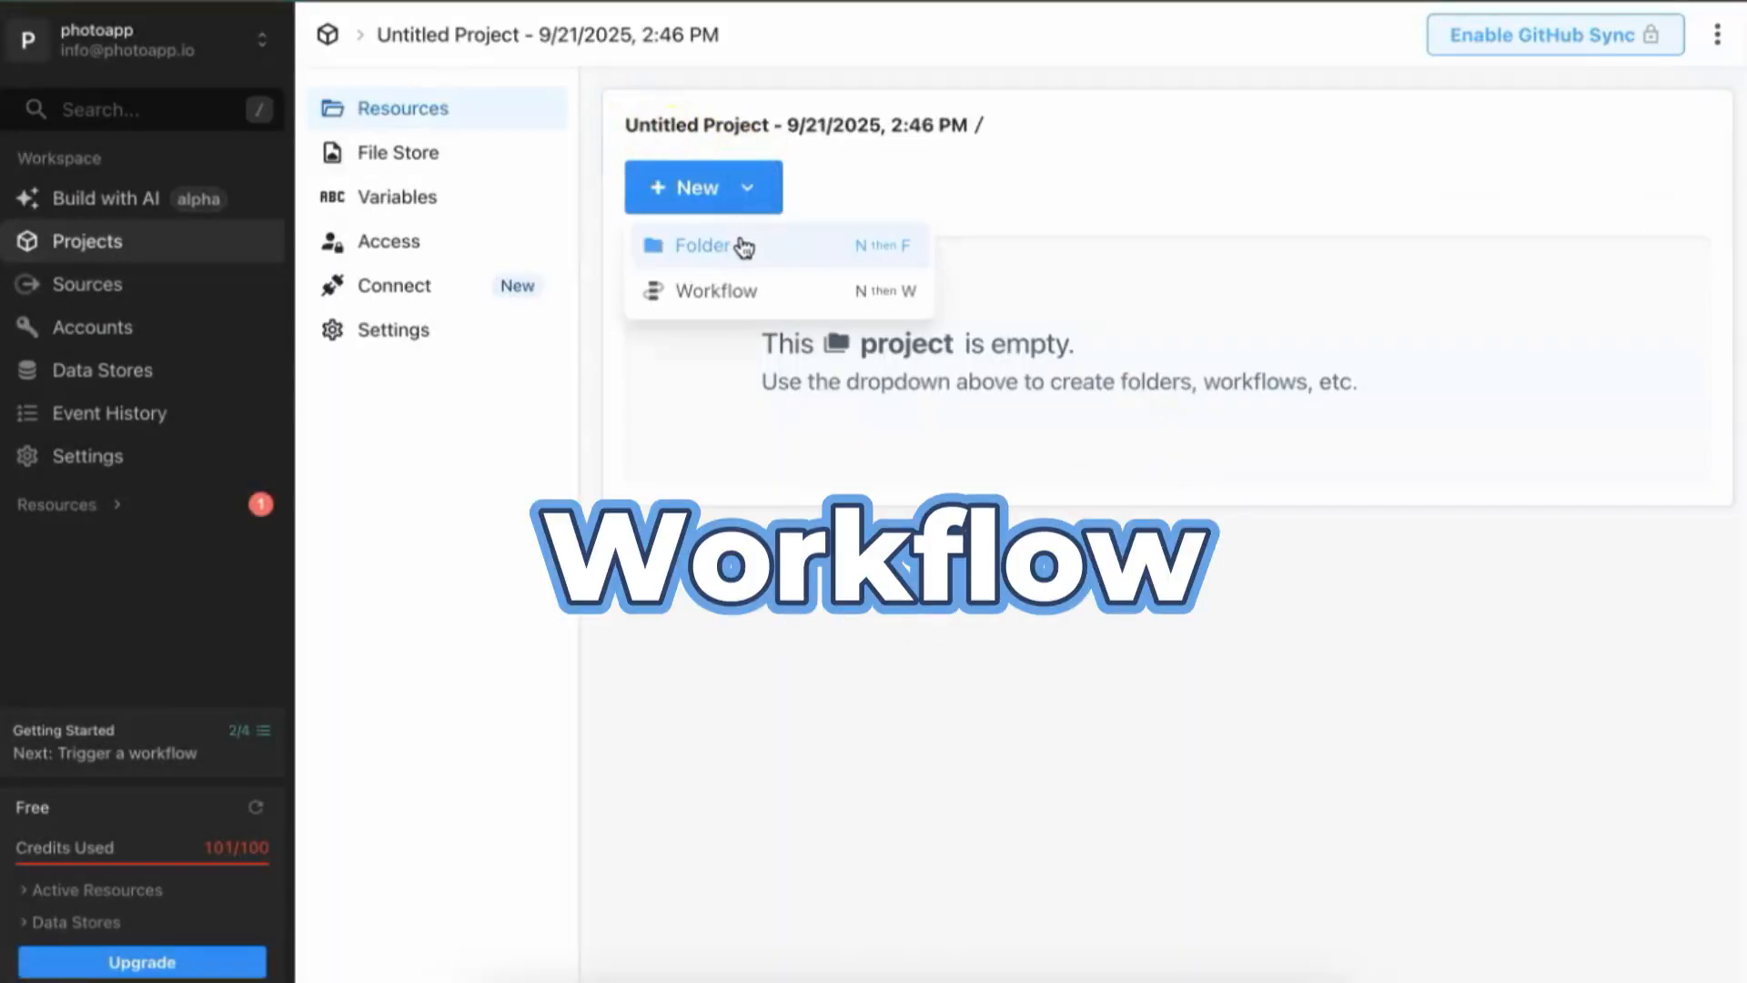
click(718, 291)
text(Stripe)
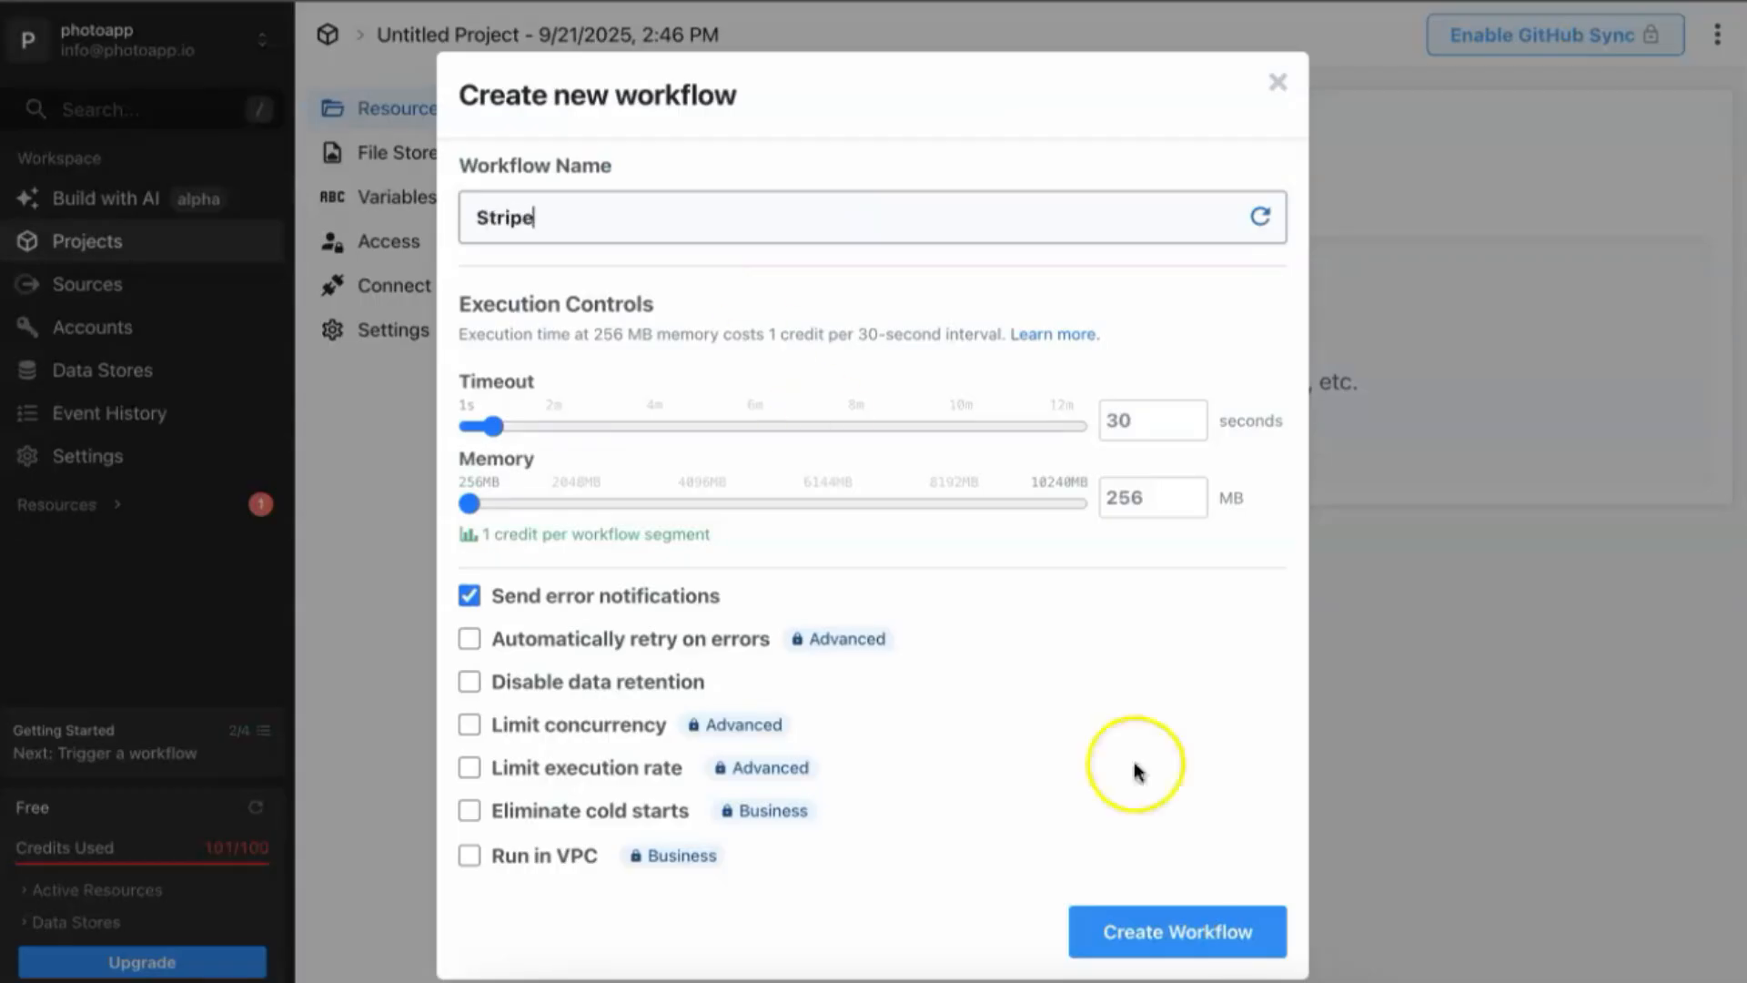
click(1239, 930)
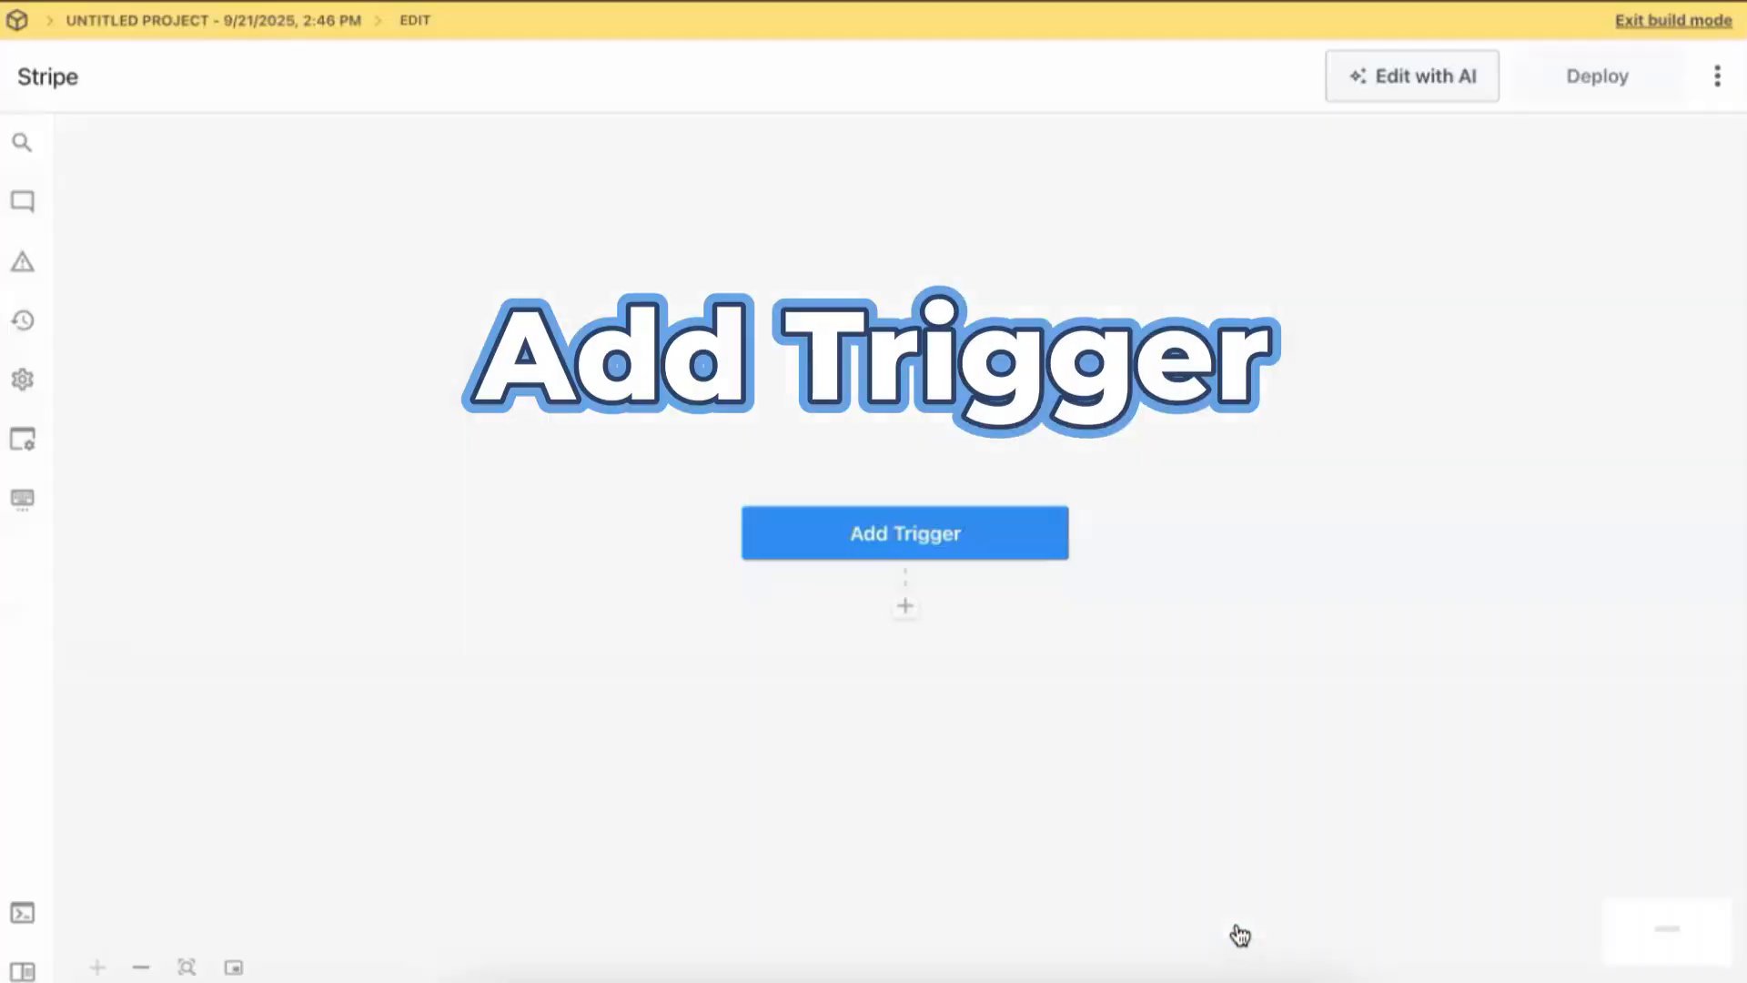
Give the workflow an HTTP / Webhook New Requests trigger and save it.
click(918, 533)
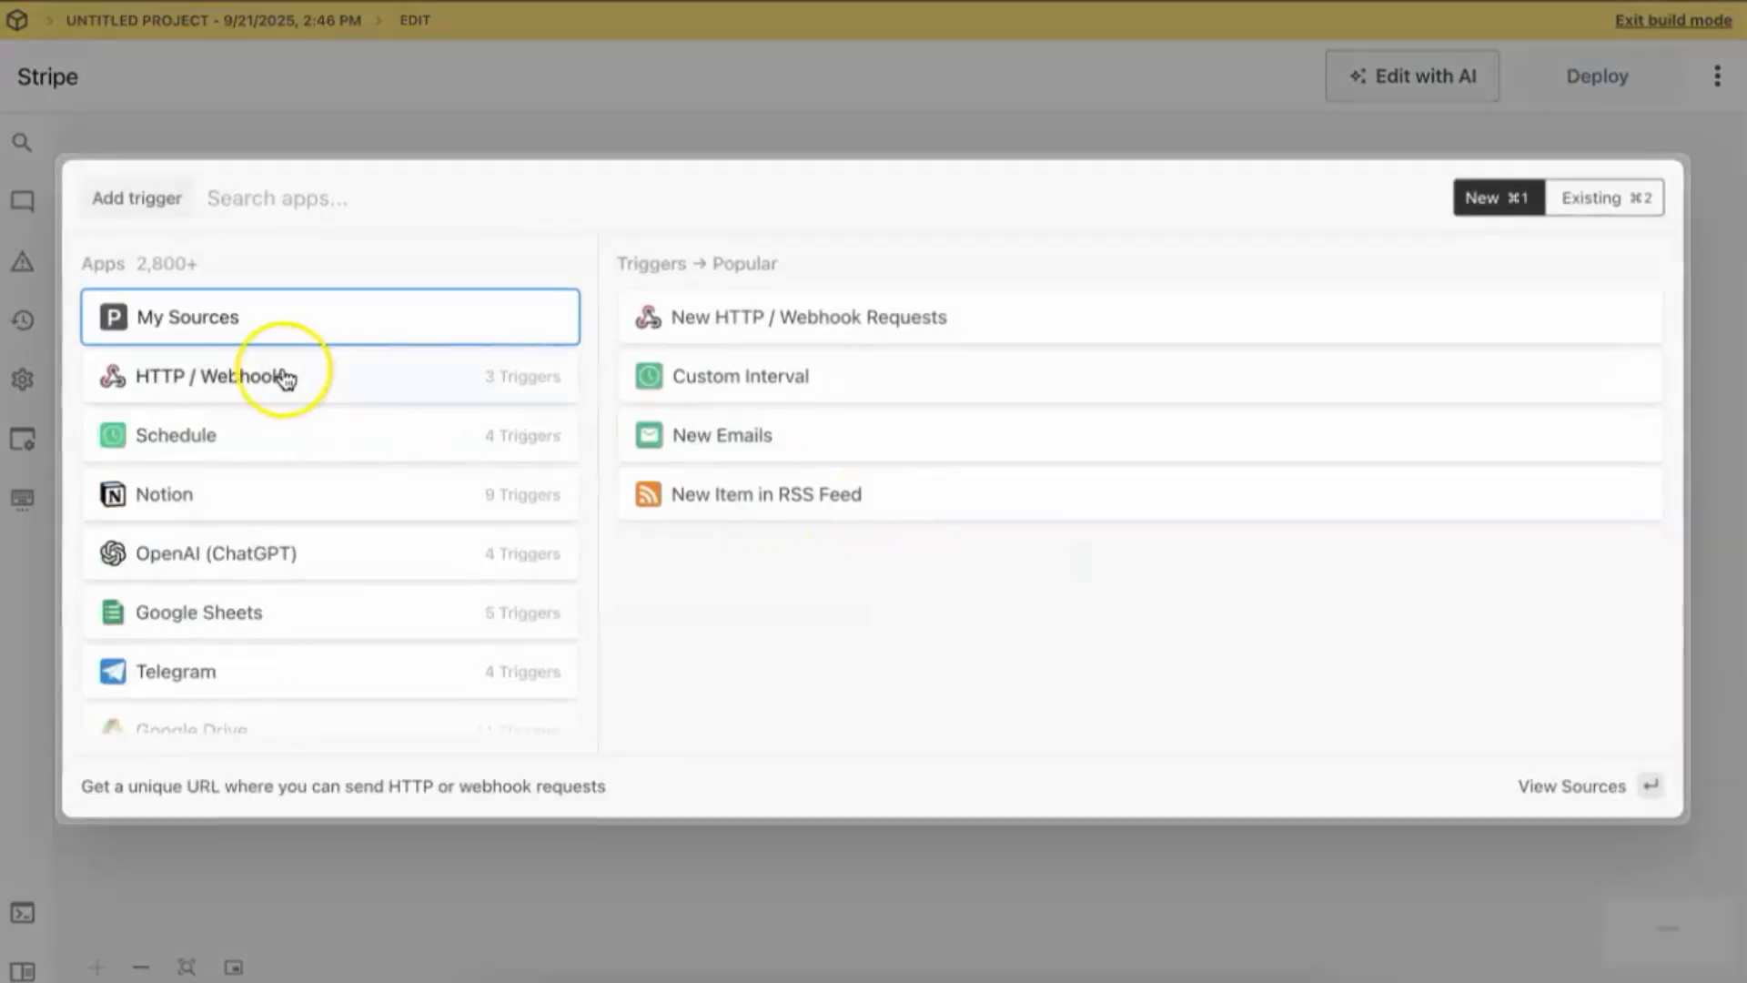
click(283, 375)
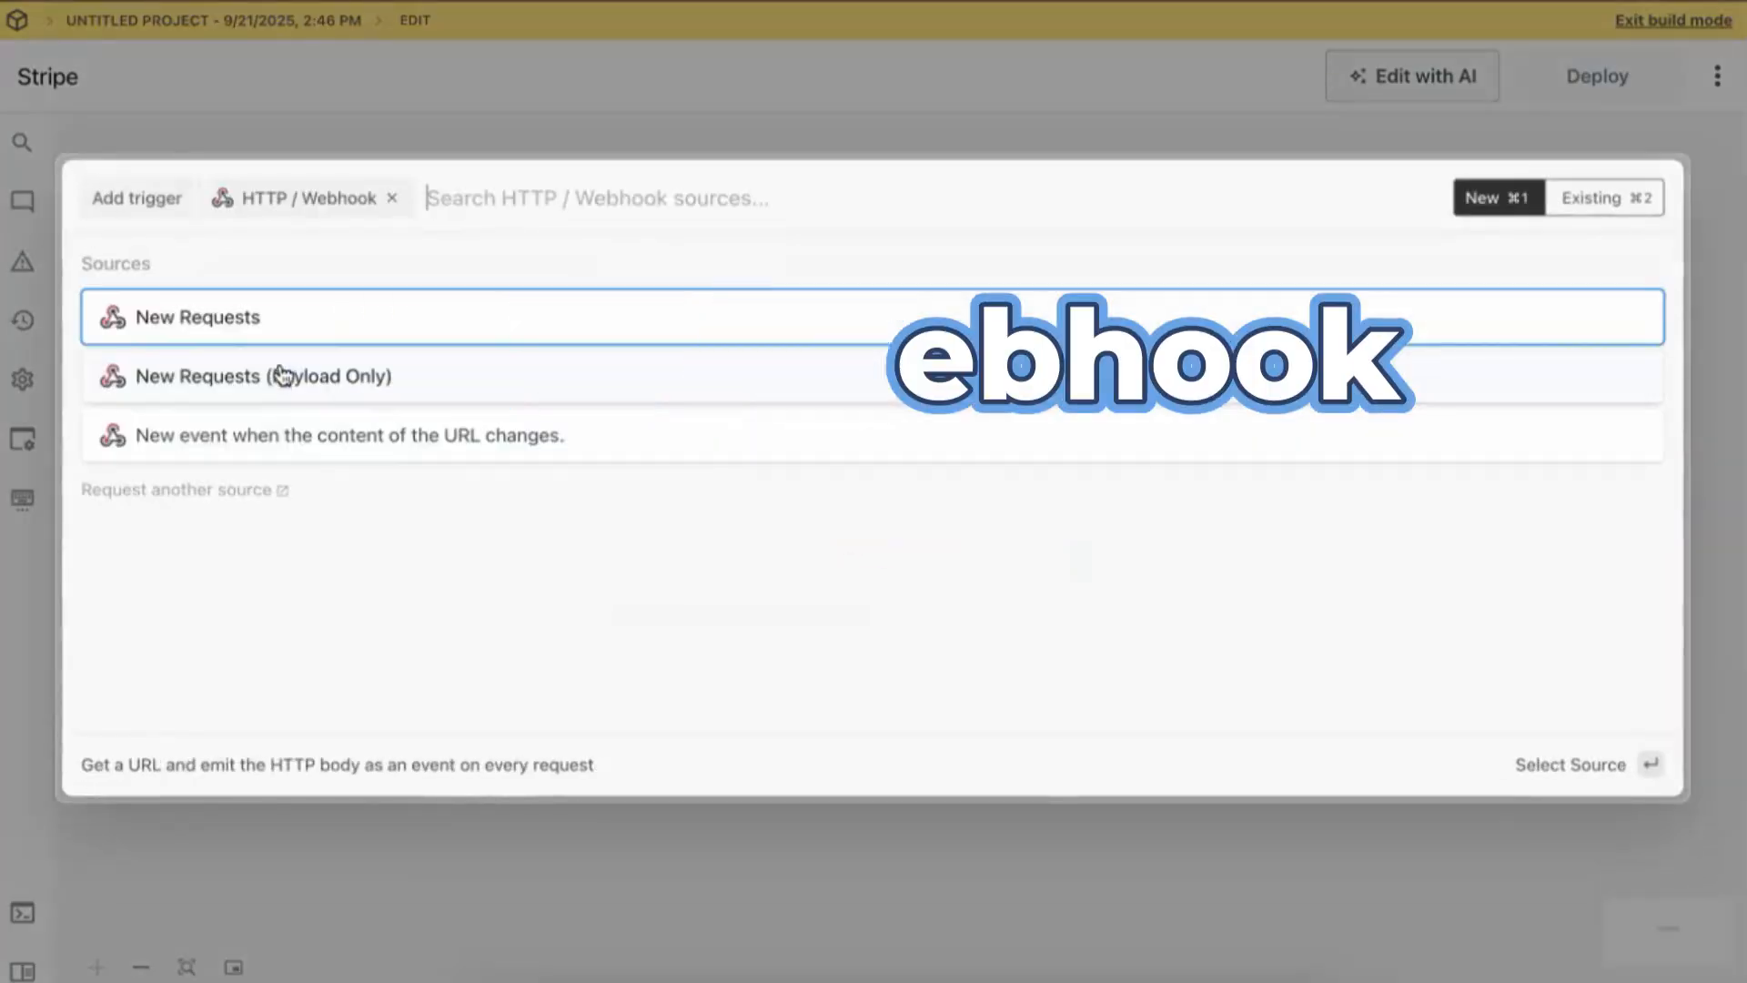
click(265, 326)
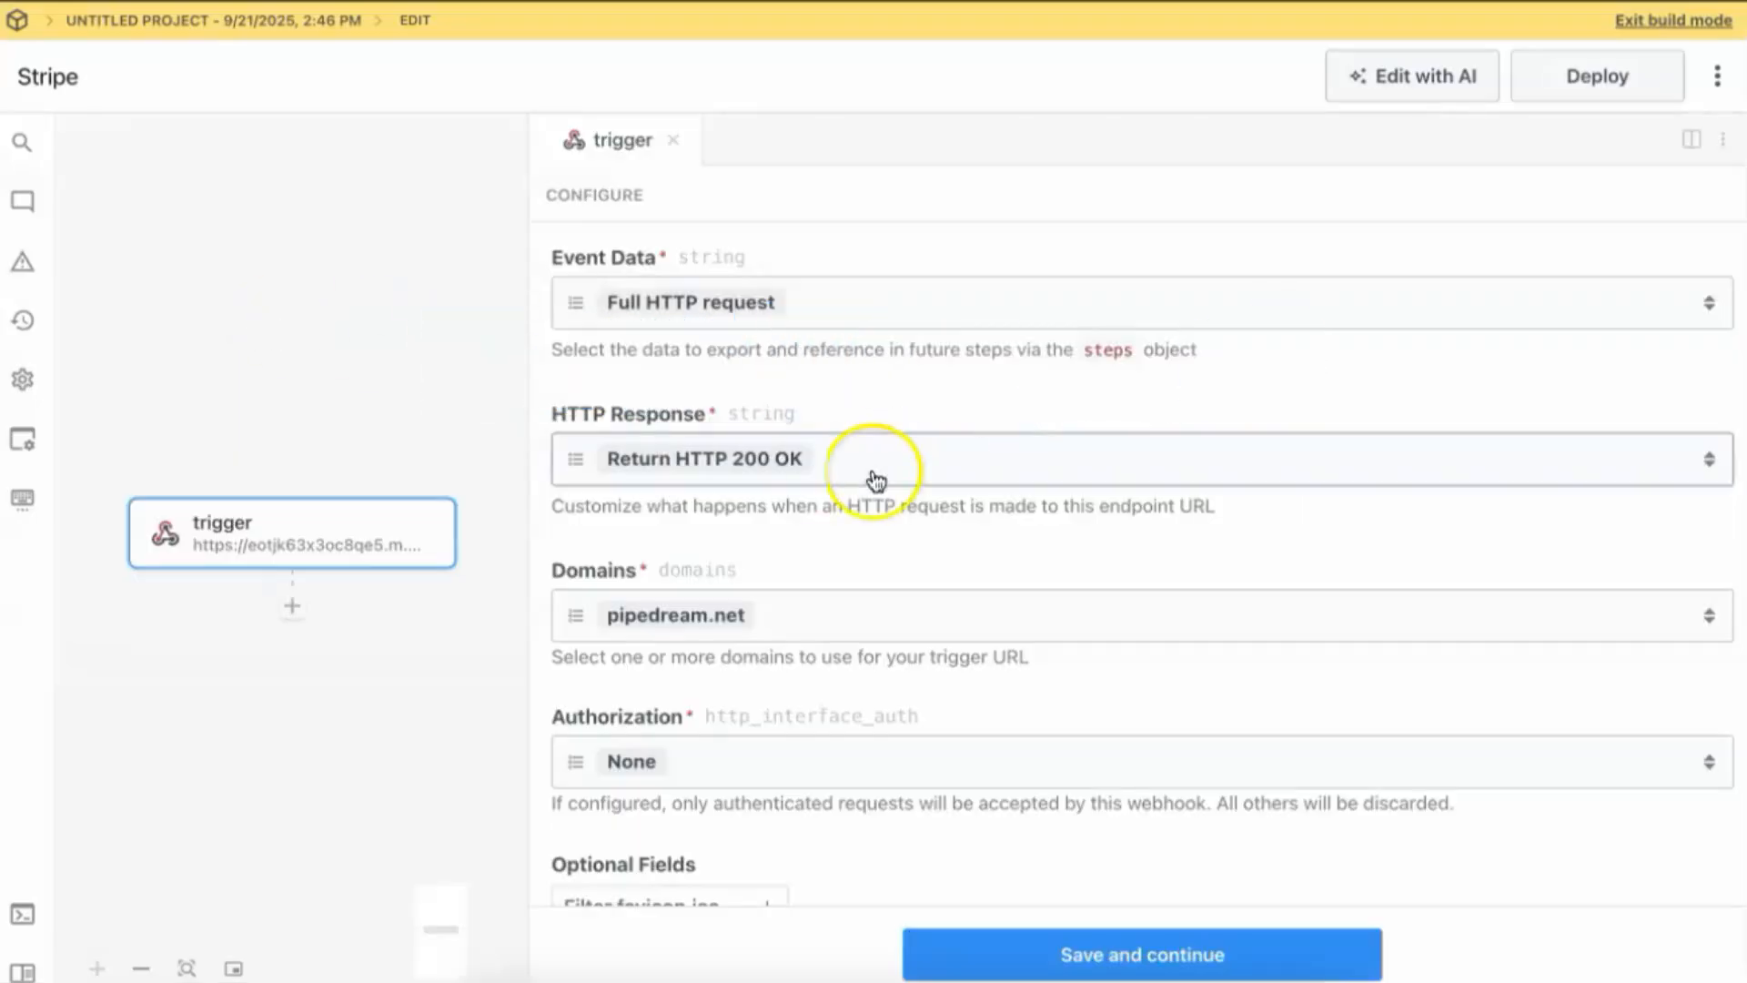
click(1085, 954)
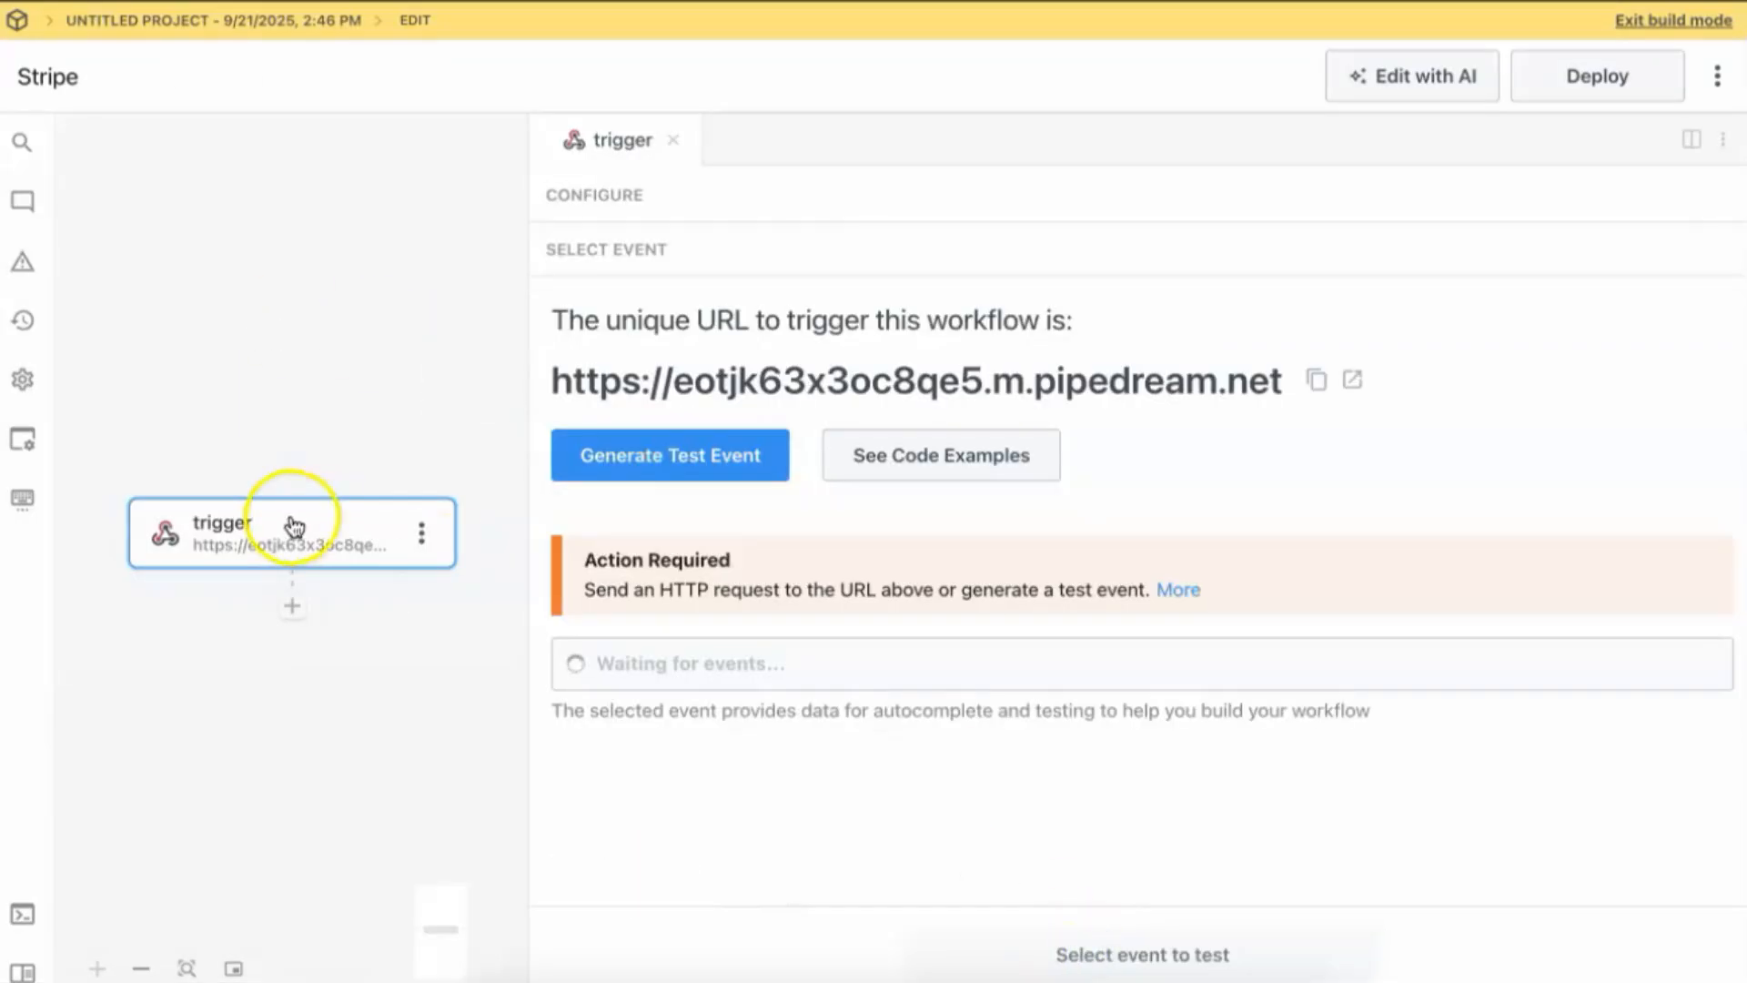
Add a Node 'Run Node code' step below the webhook trigger.
click(294, 615)
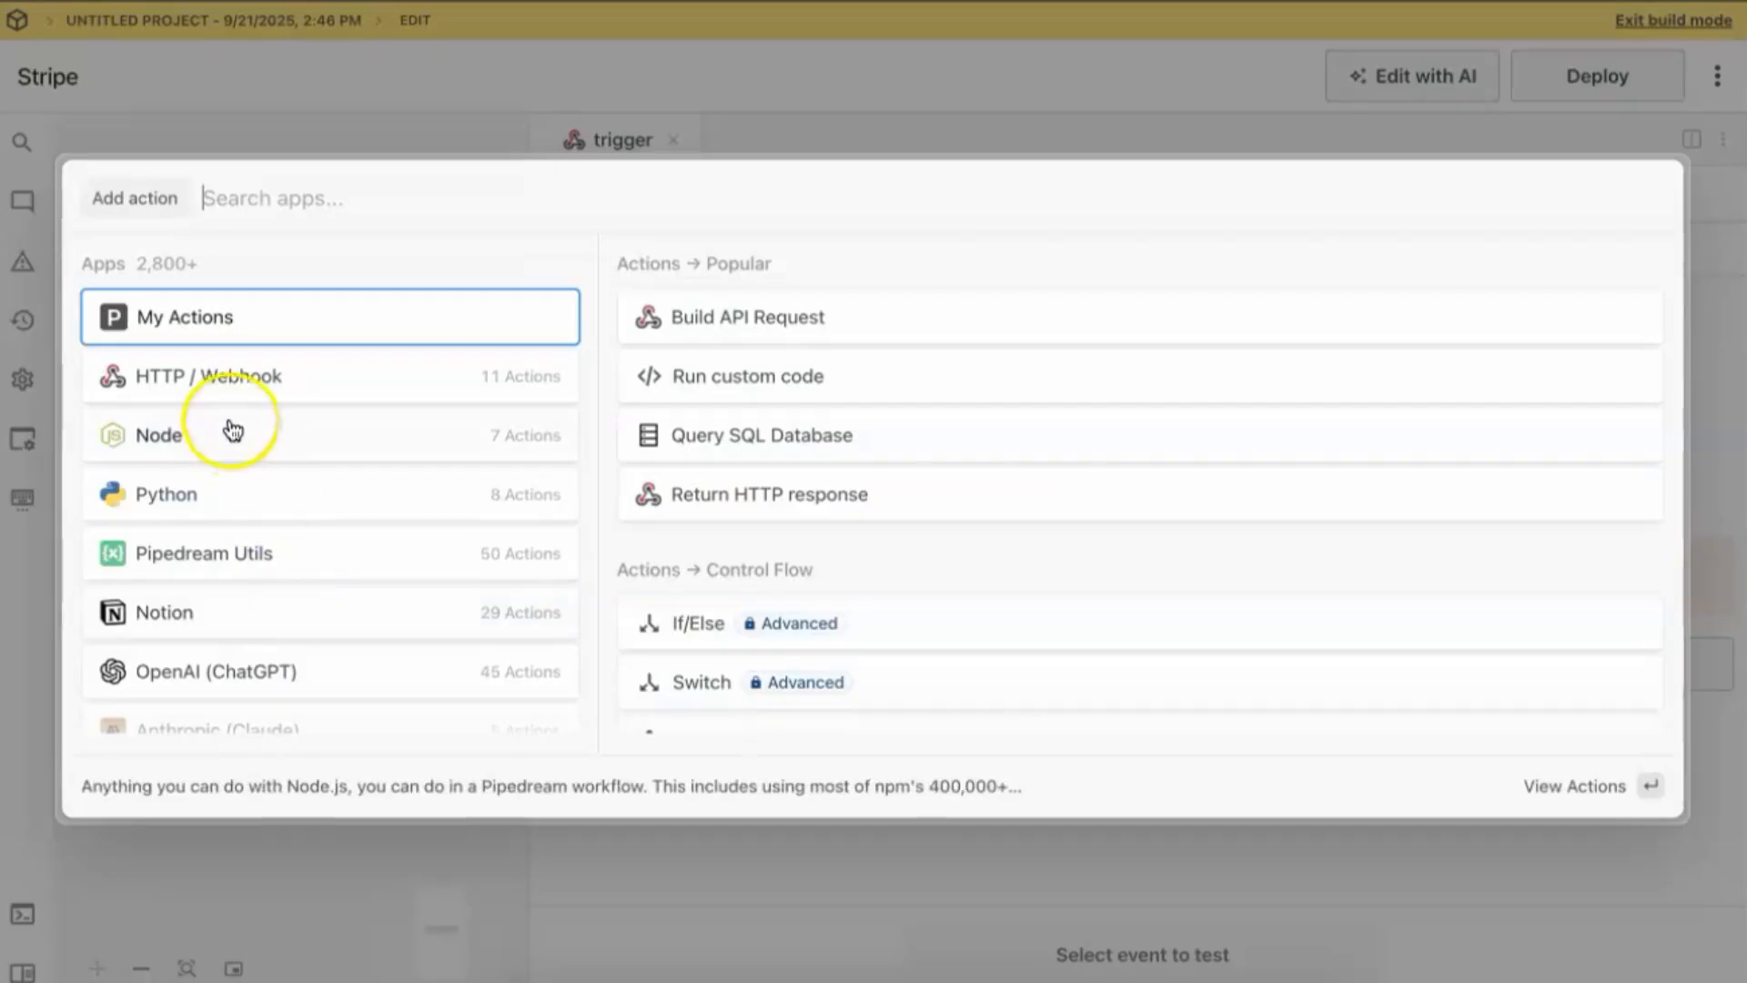
click(181, 437)
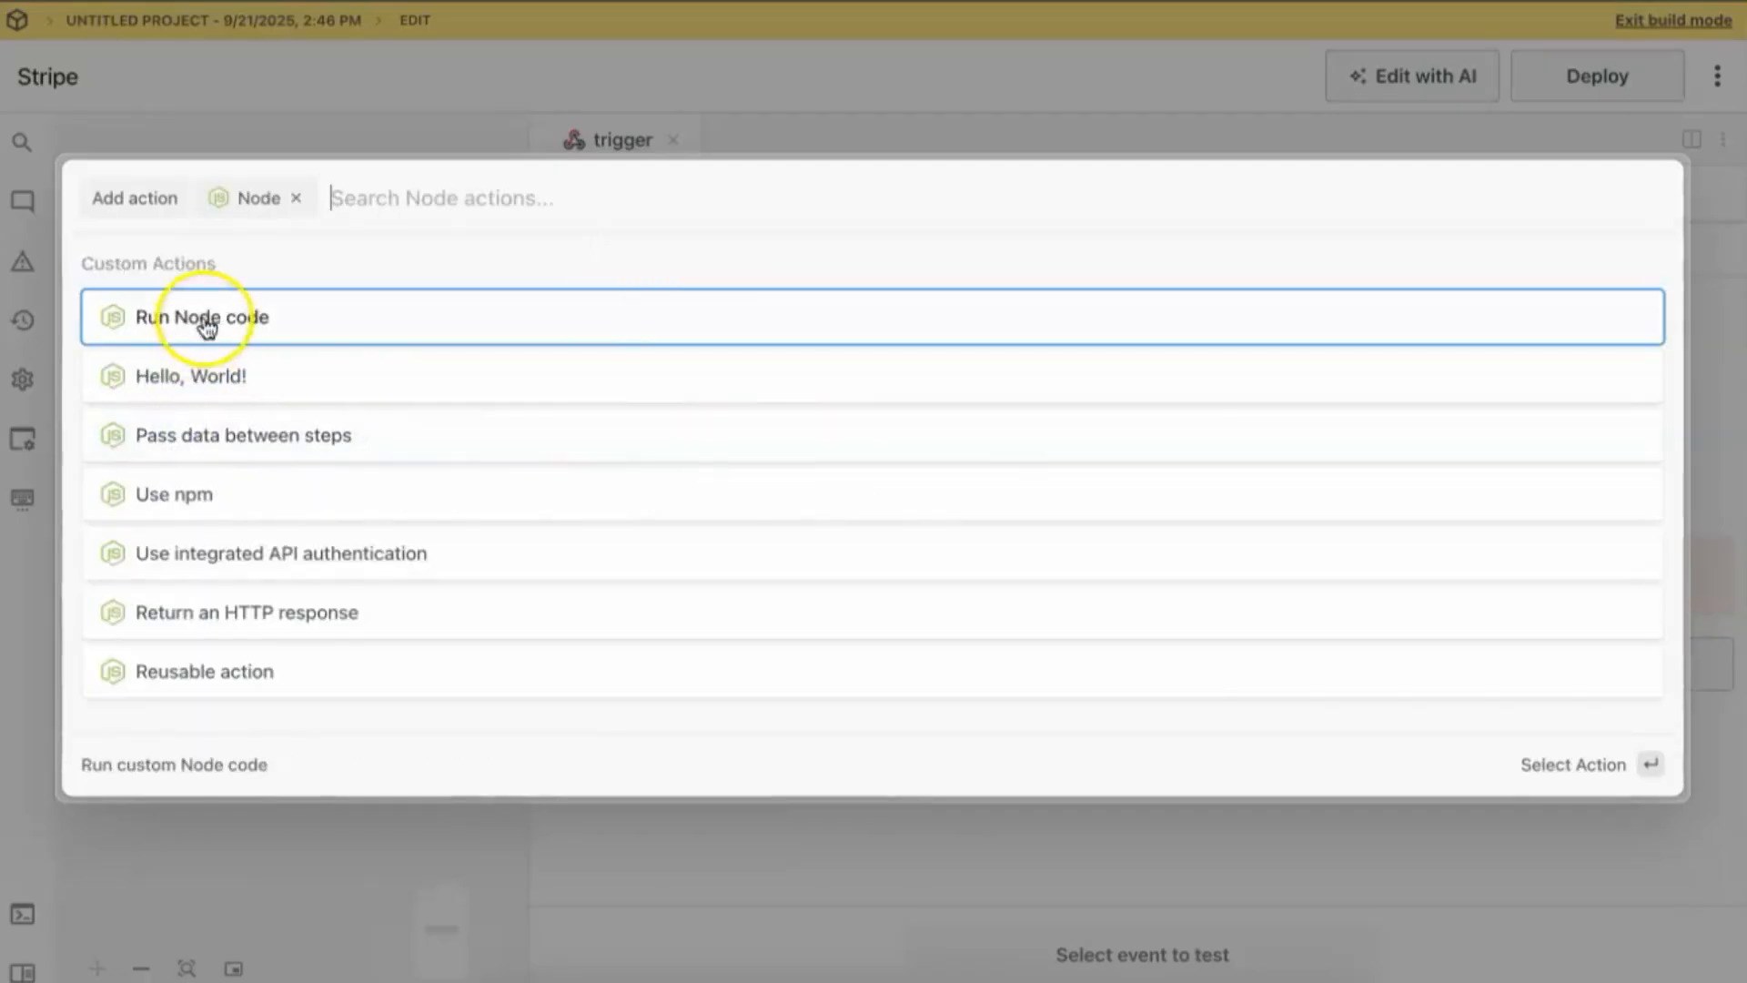
click(208, 320)
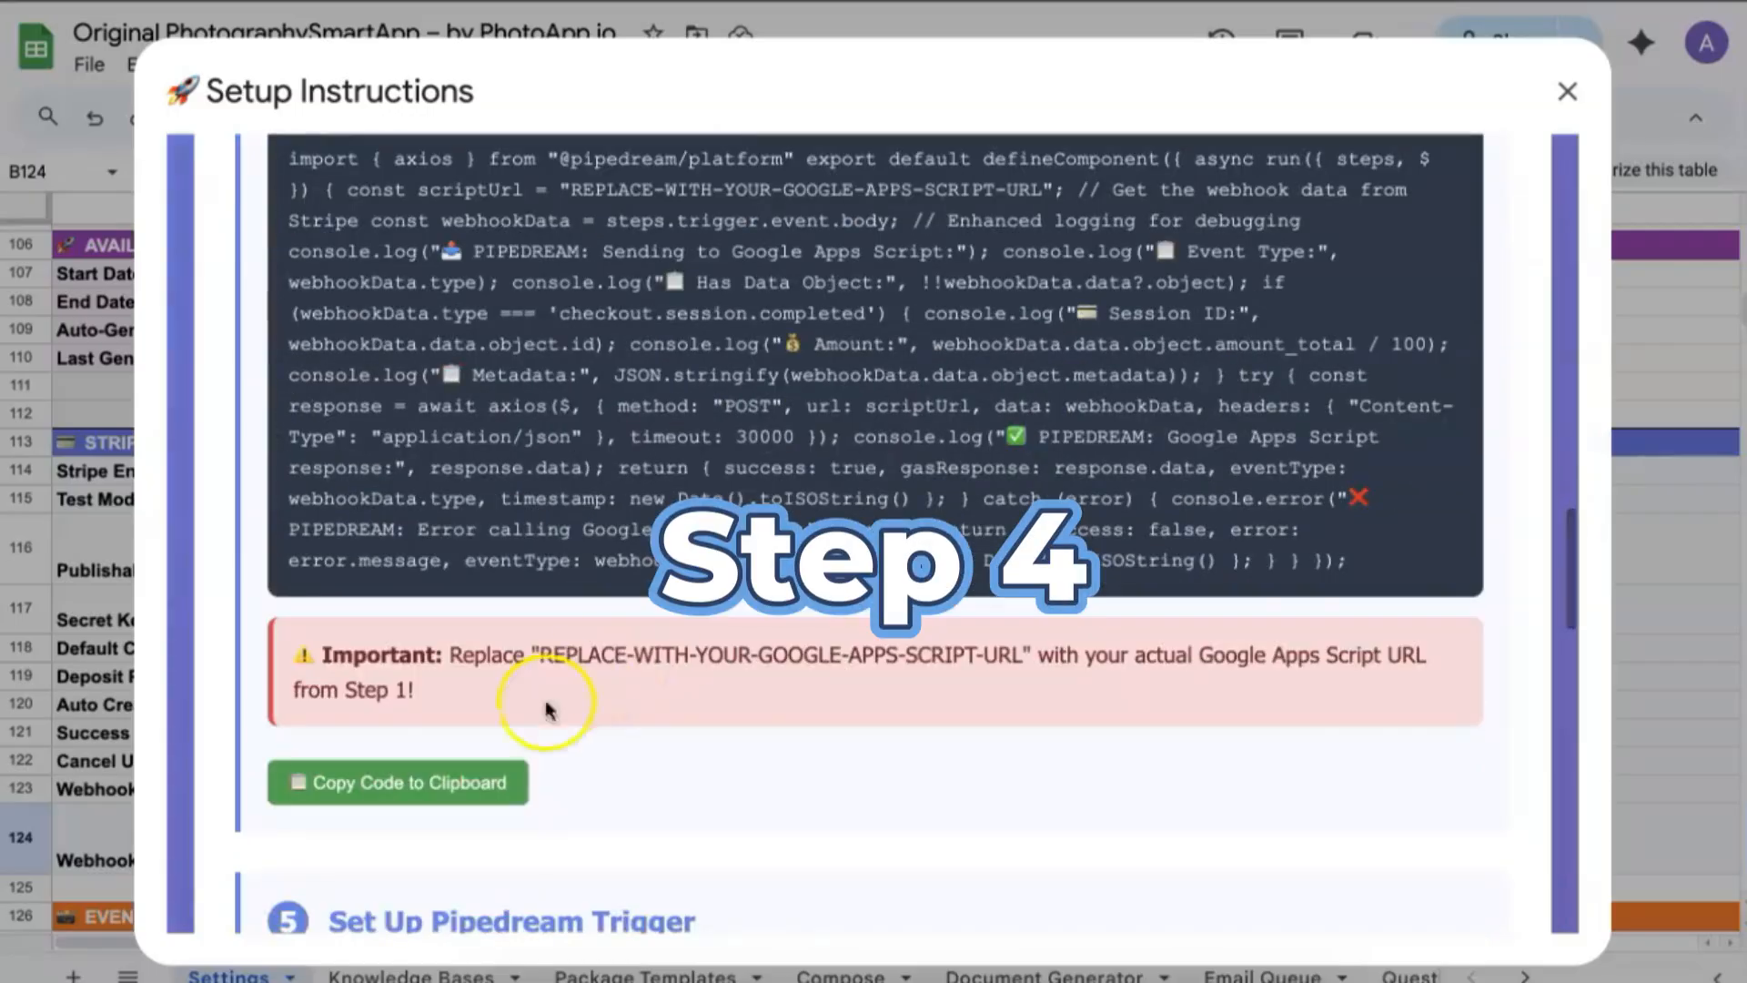
Copy the Step 4 forwarding code and select all template code in the Pipedream editor.
click(460, 788)
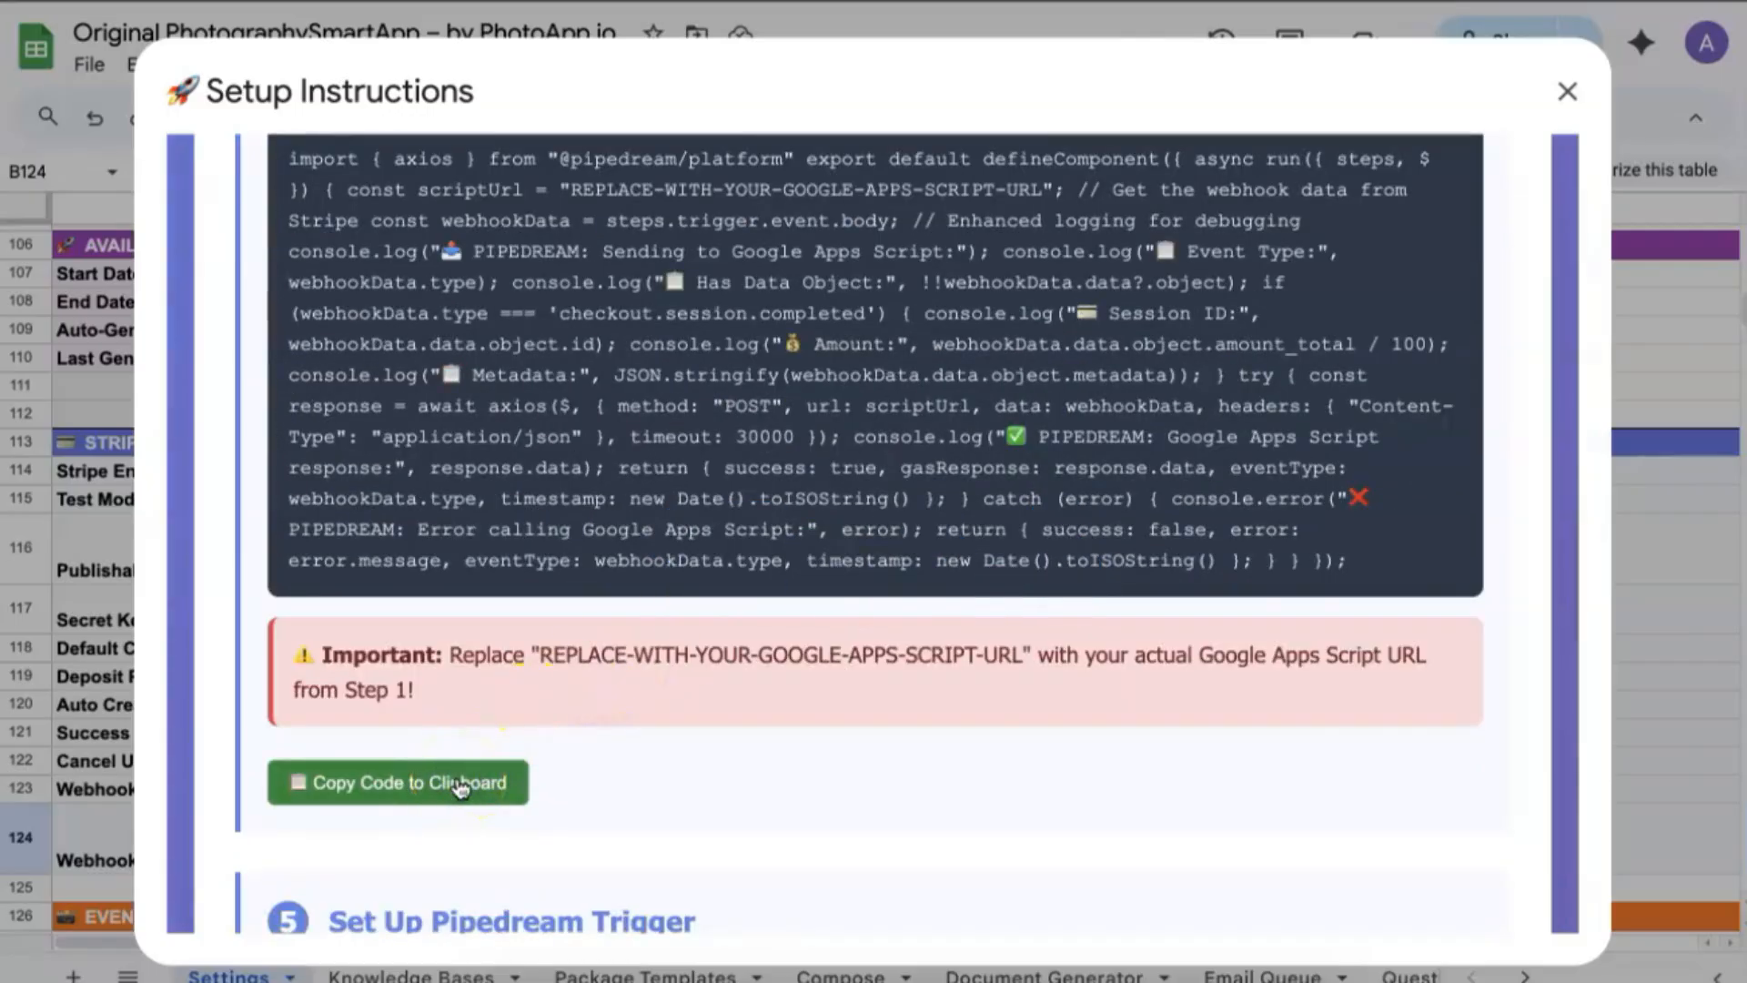
key(ctrl+a)
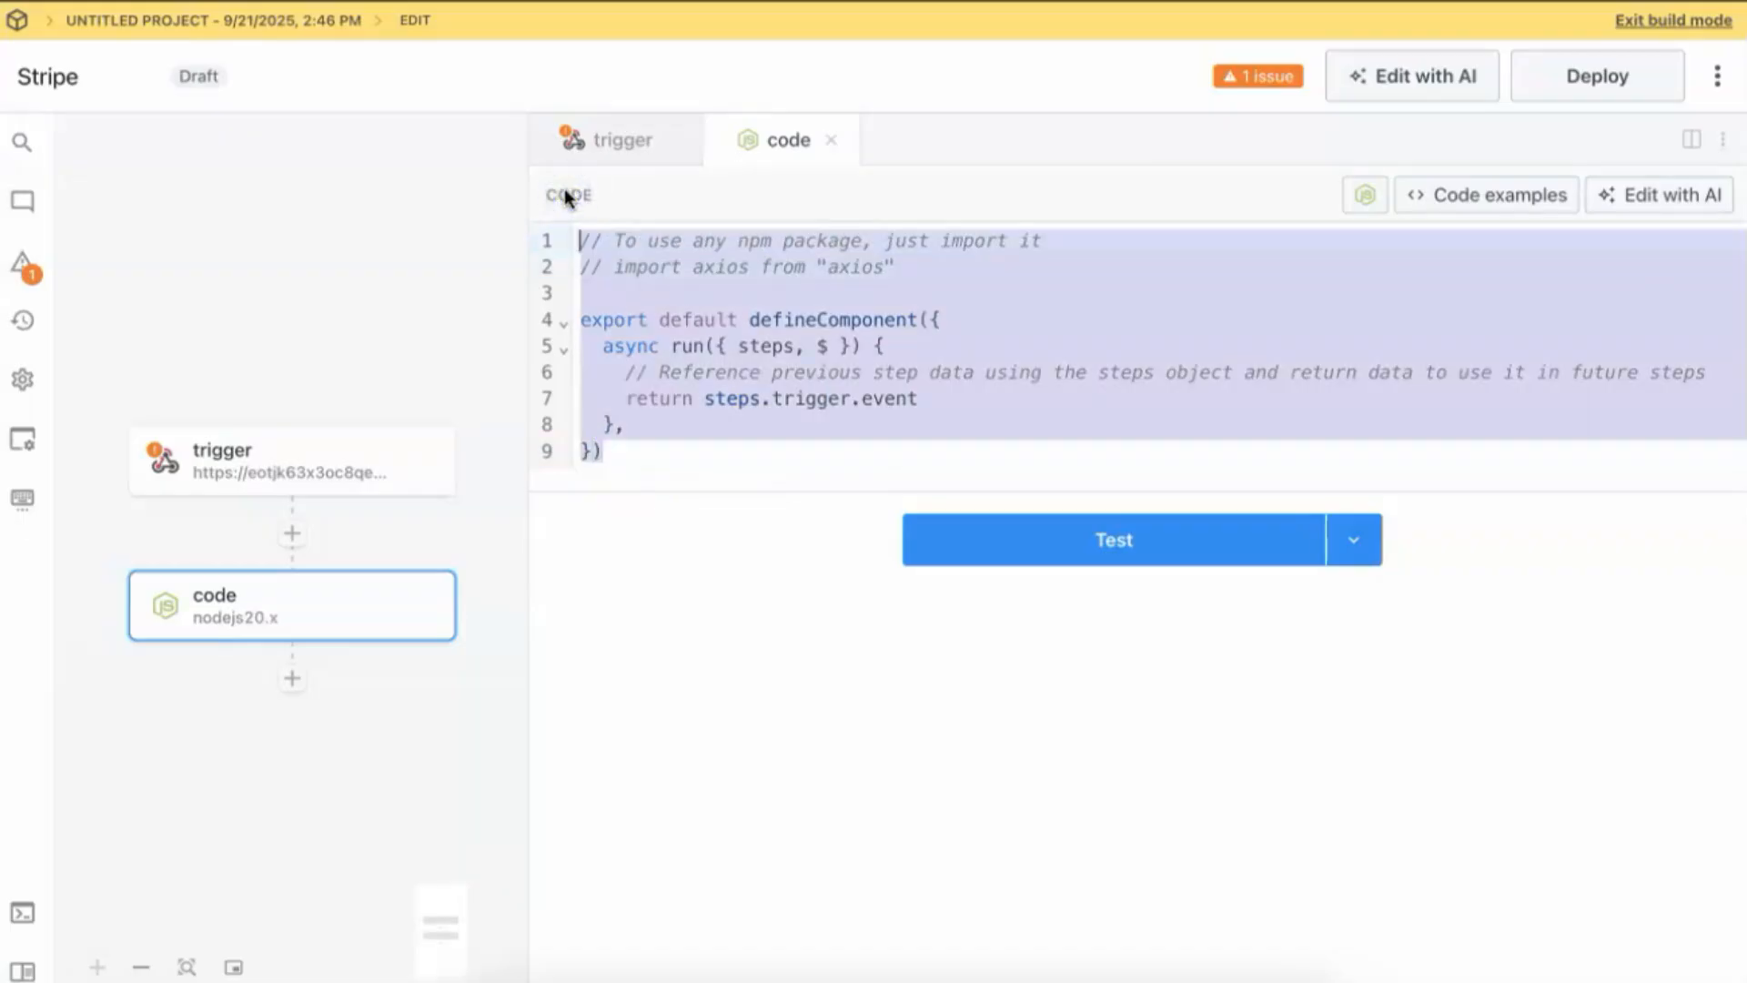
Replace the code step's template with the pasted Stripe forwarding code.
key(ctrl+v)
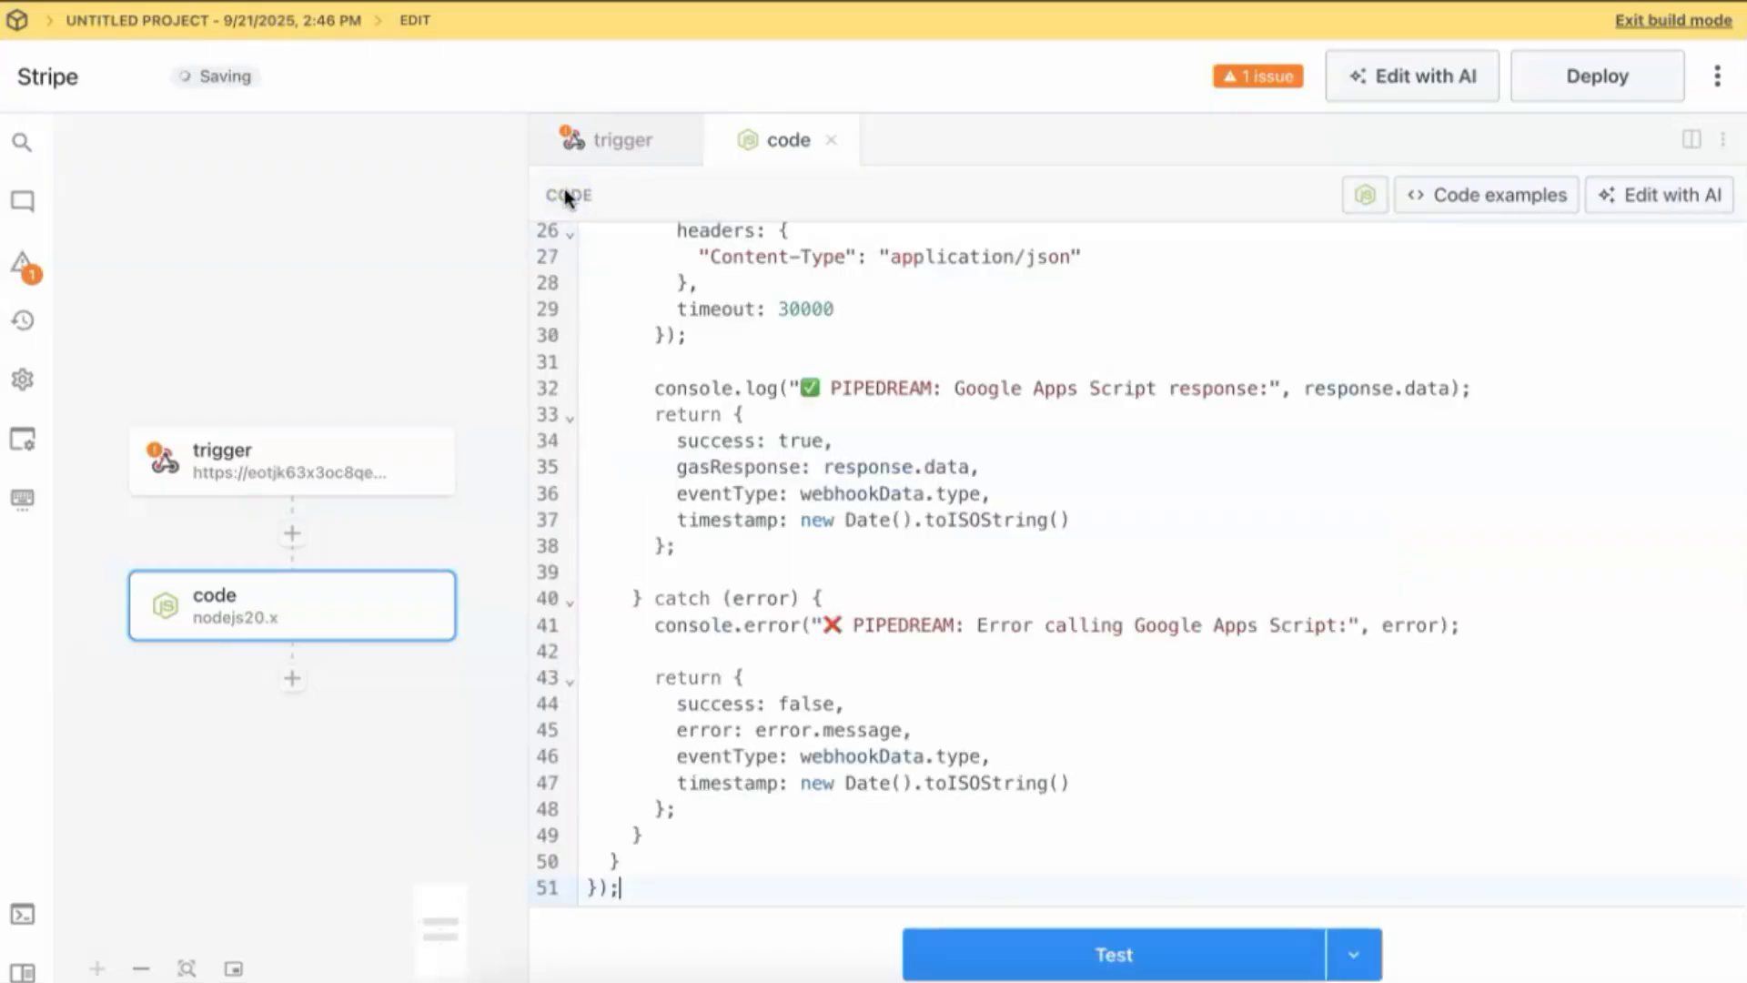
scroll(1122, 705, up, 3)
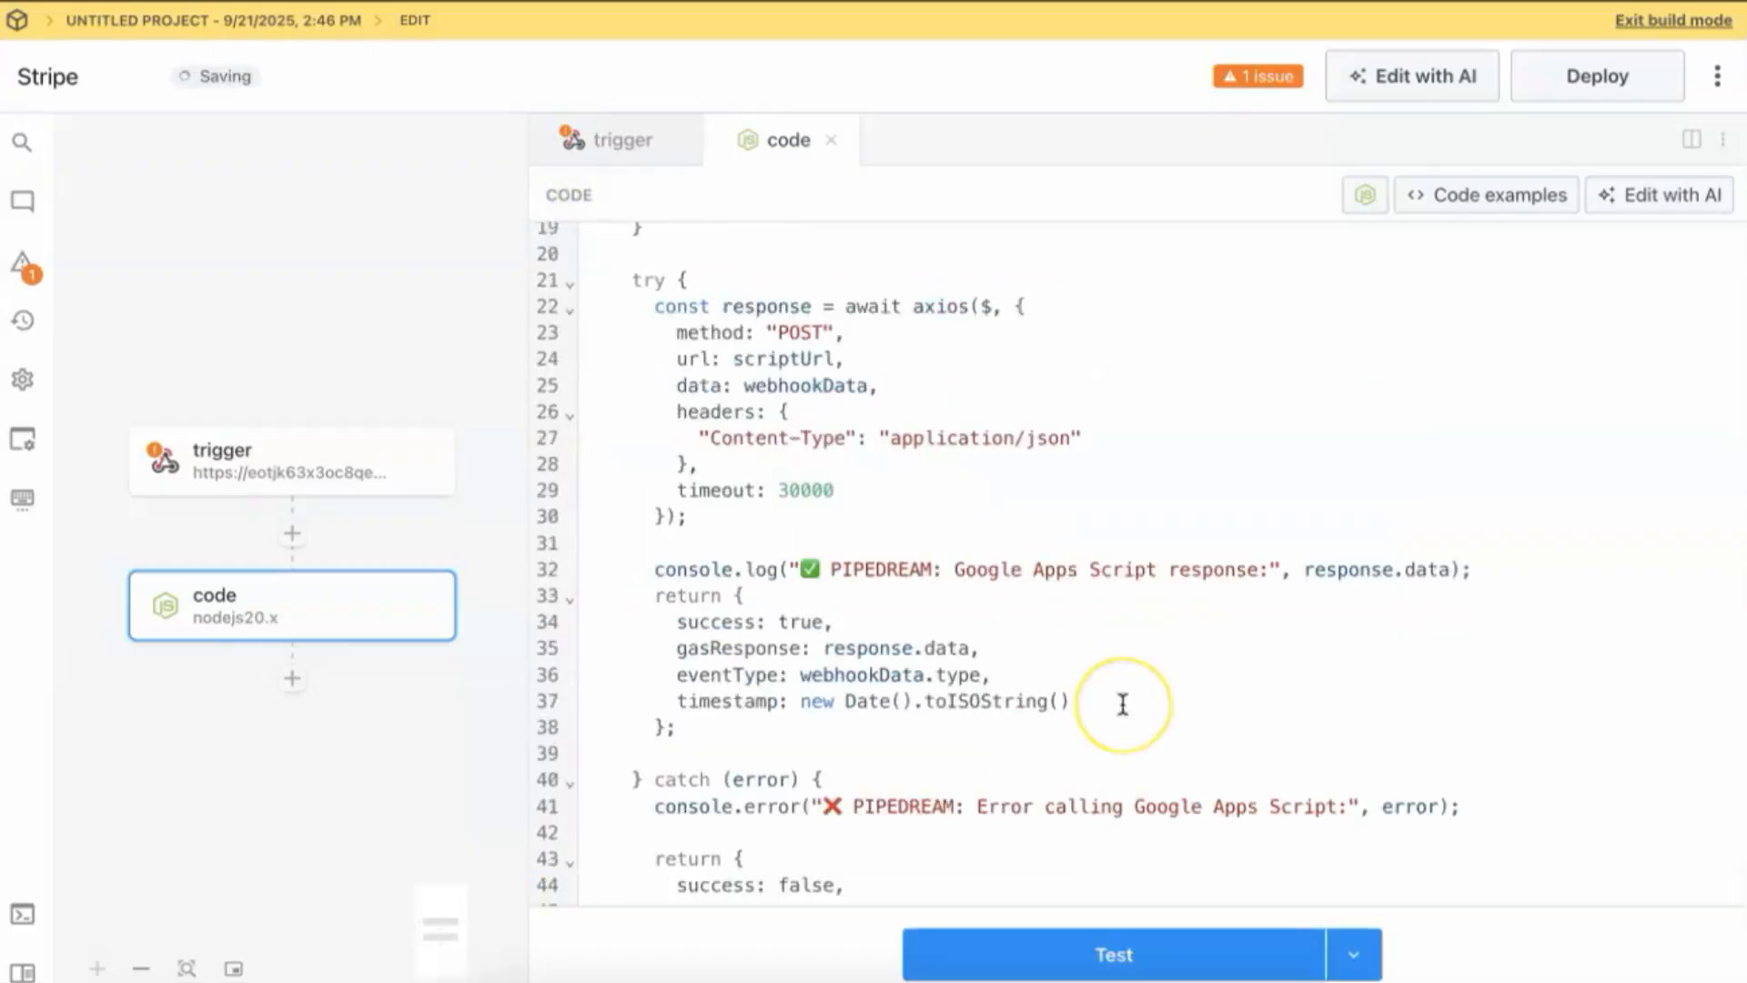
scroll(1123, 705, up, 5)
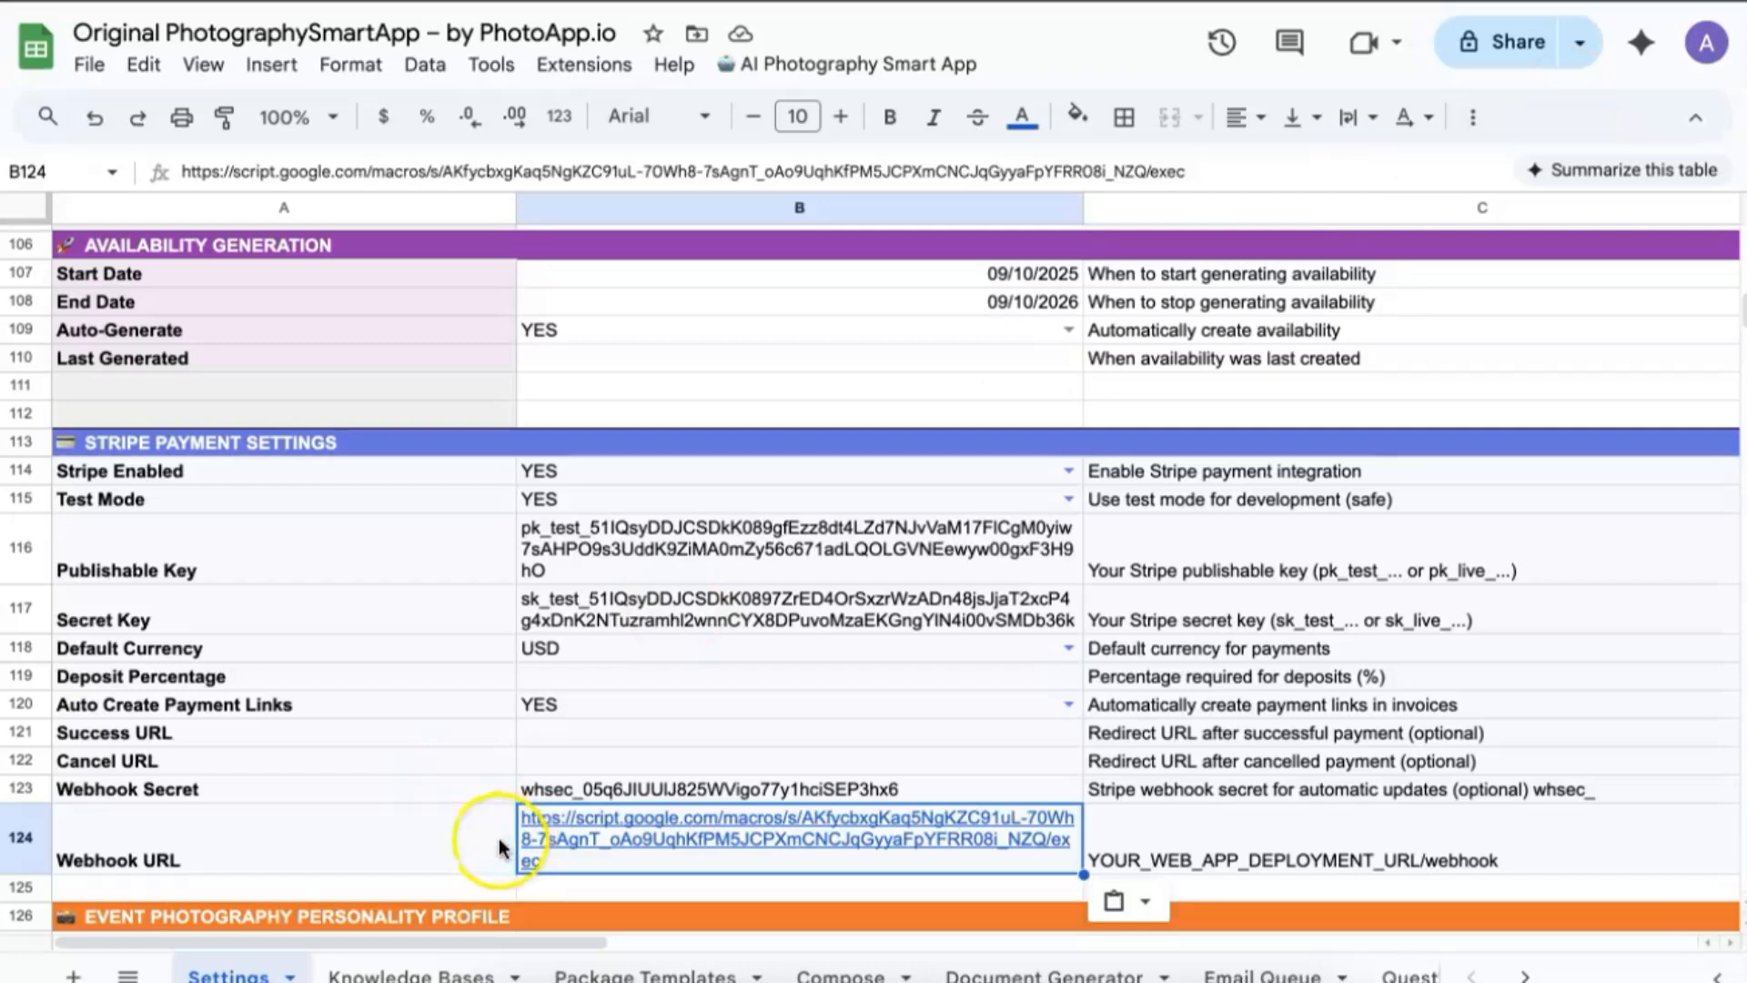
Set the line-5 scriptUrl placeholder to the Apps Script URL from cell B124.
click(497, 837)
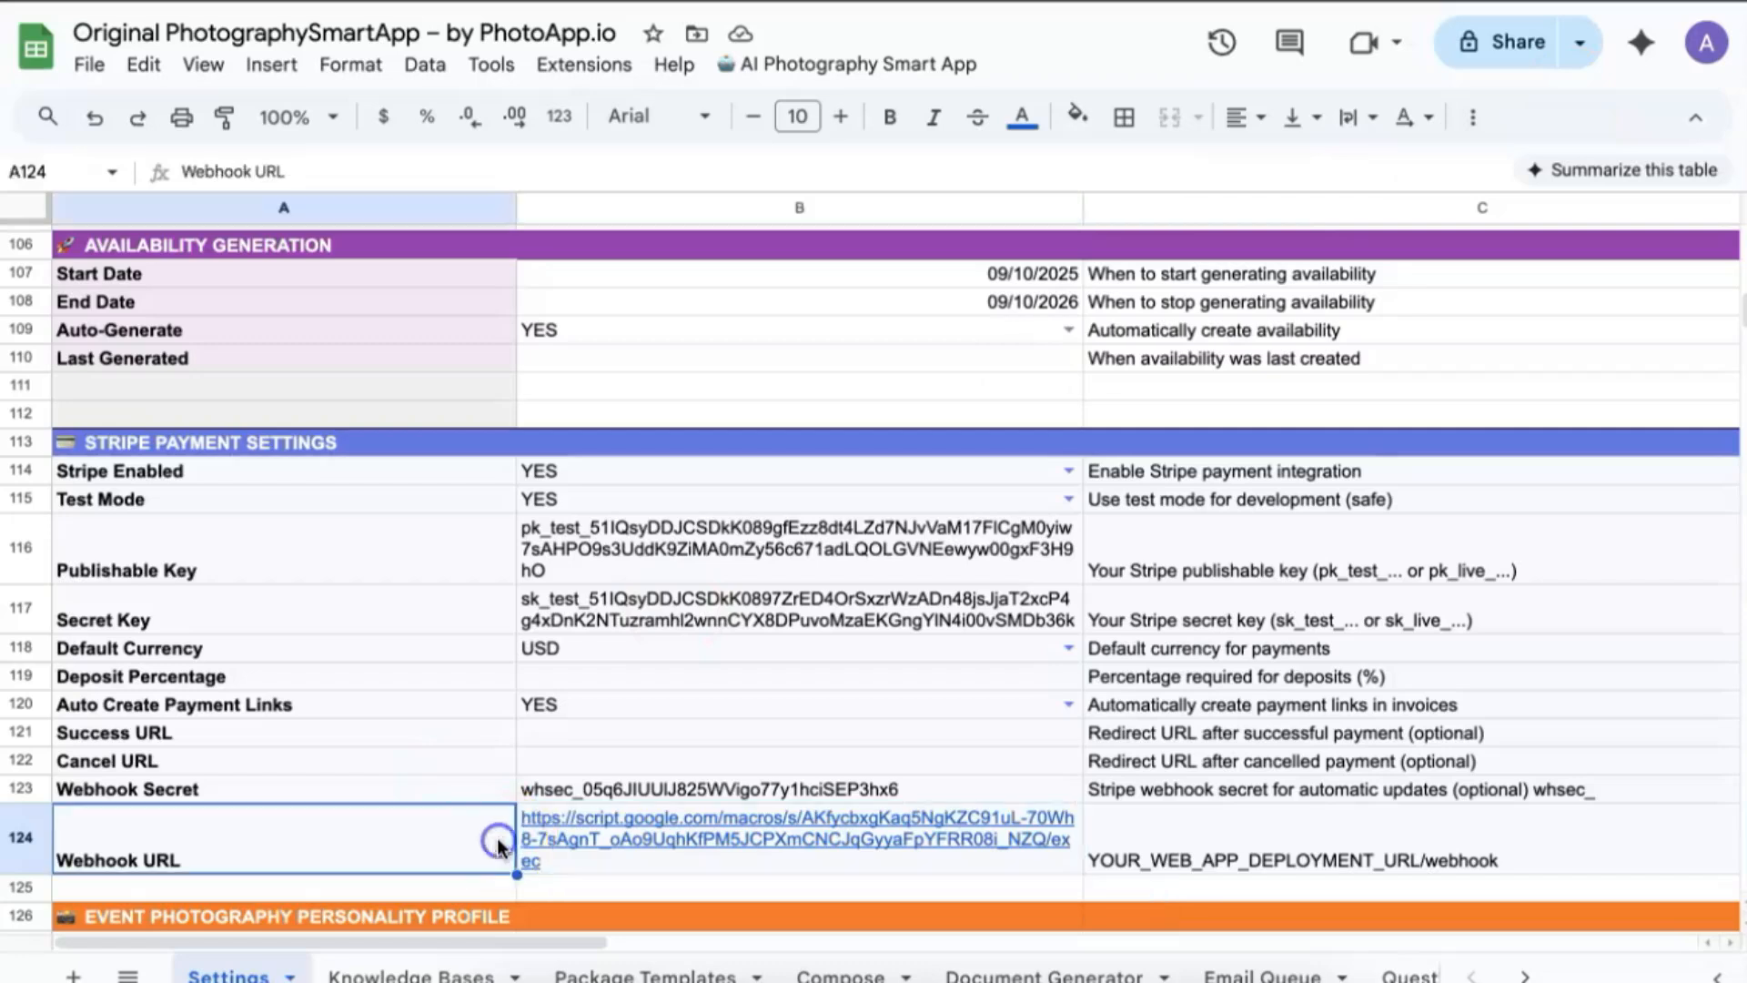
click(553, 833)
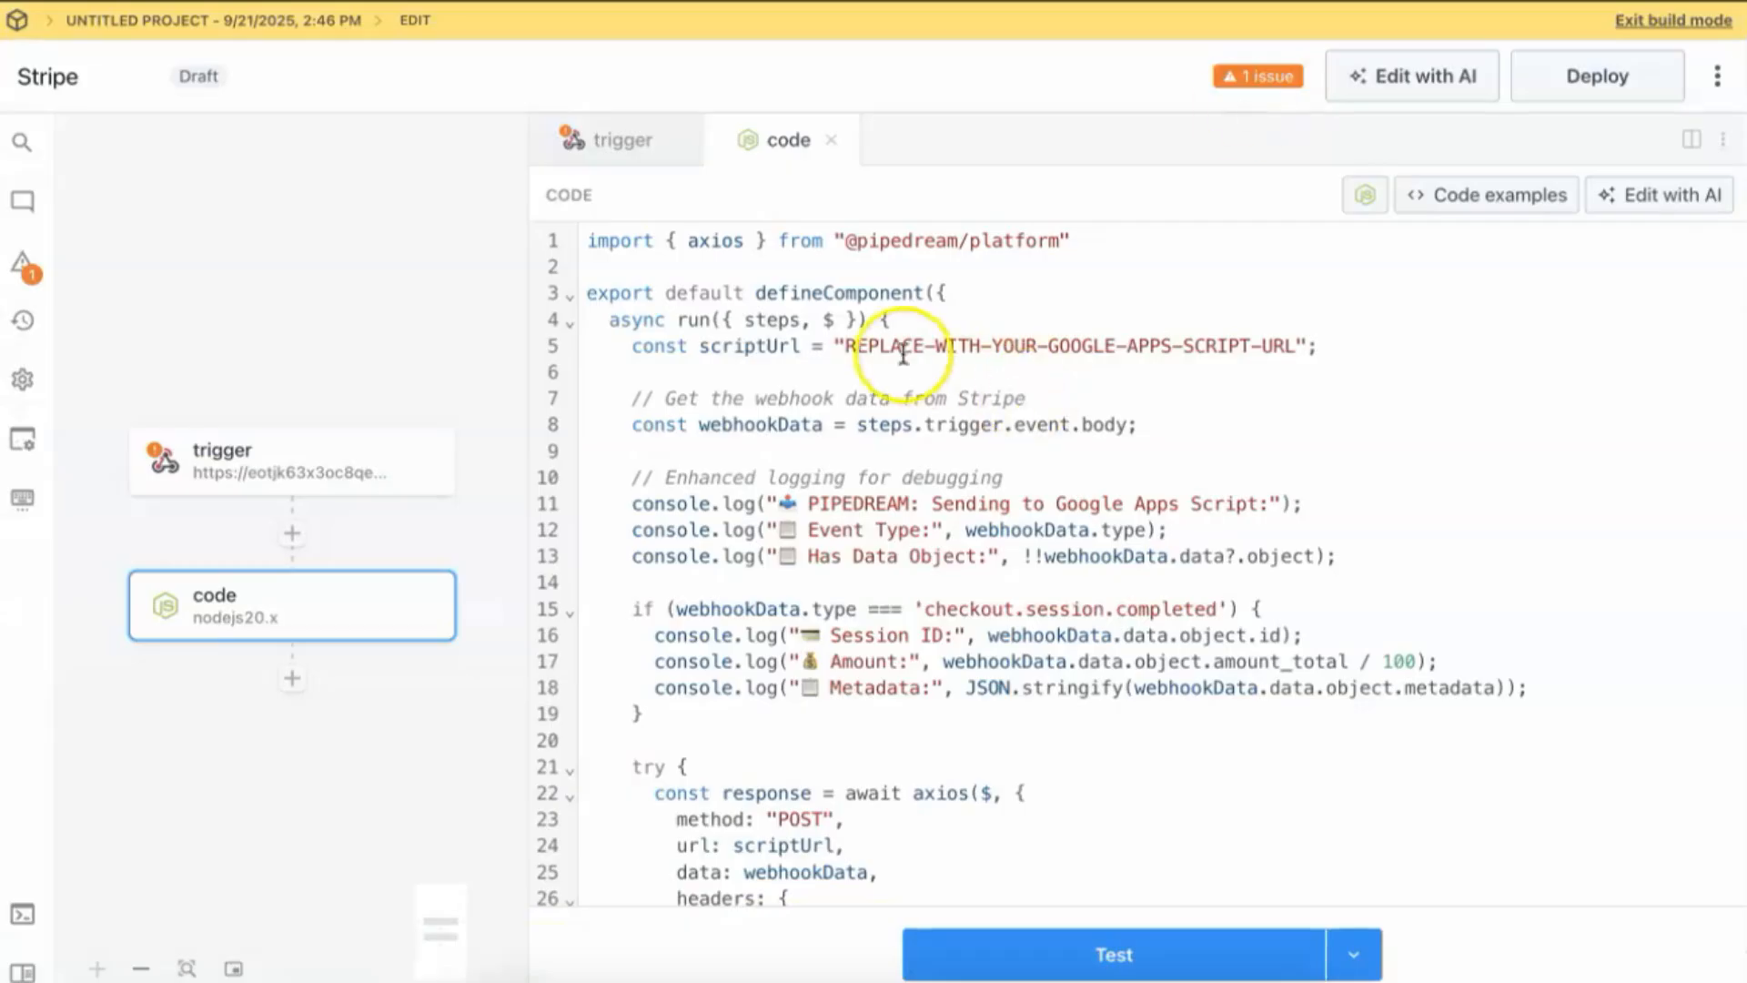
drag(846, 347, 1292, 350)
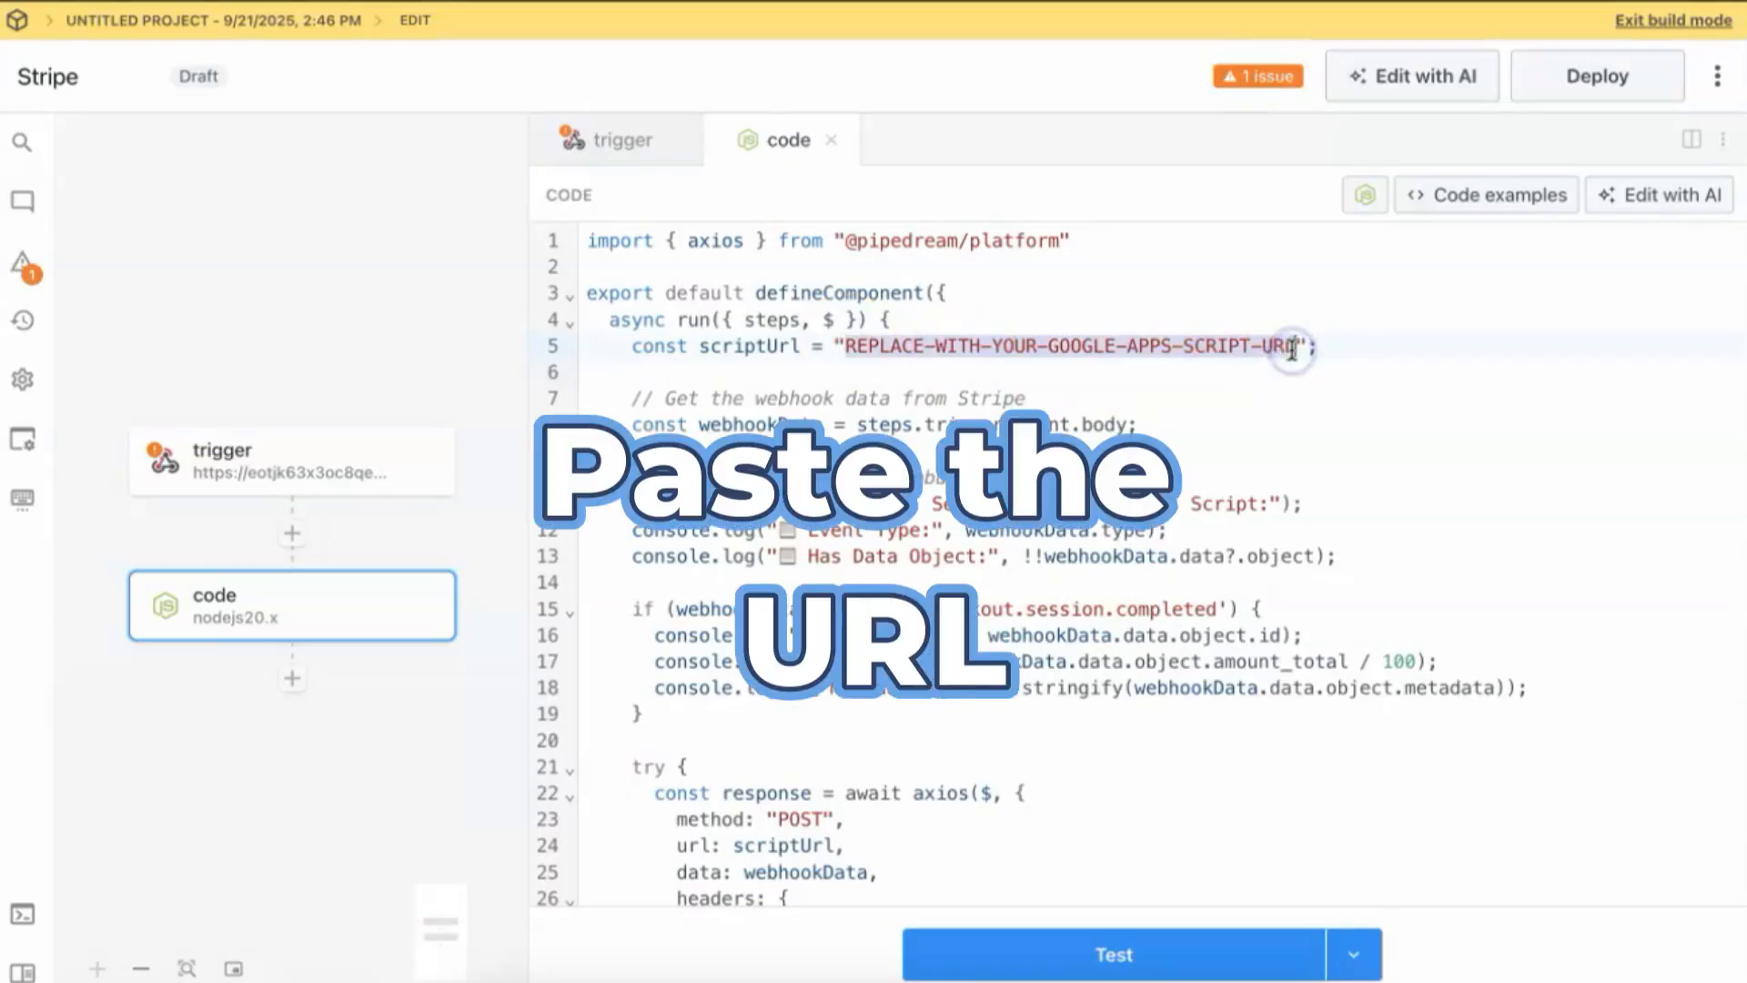
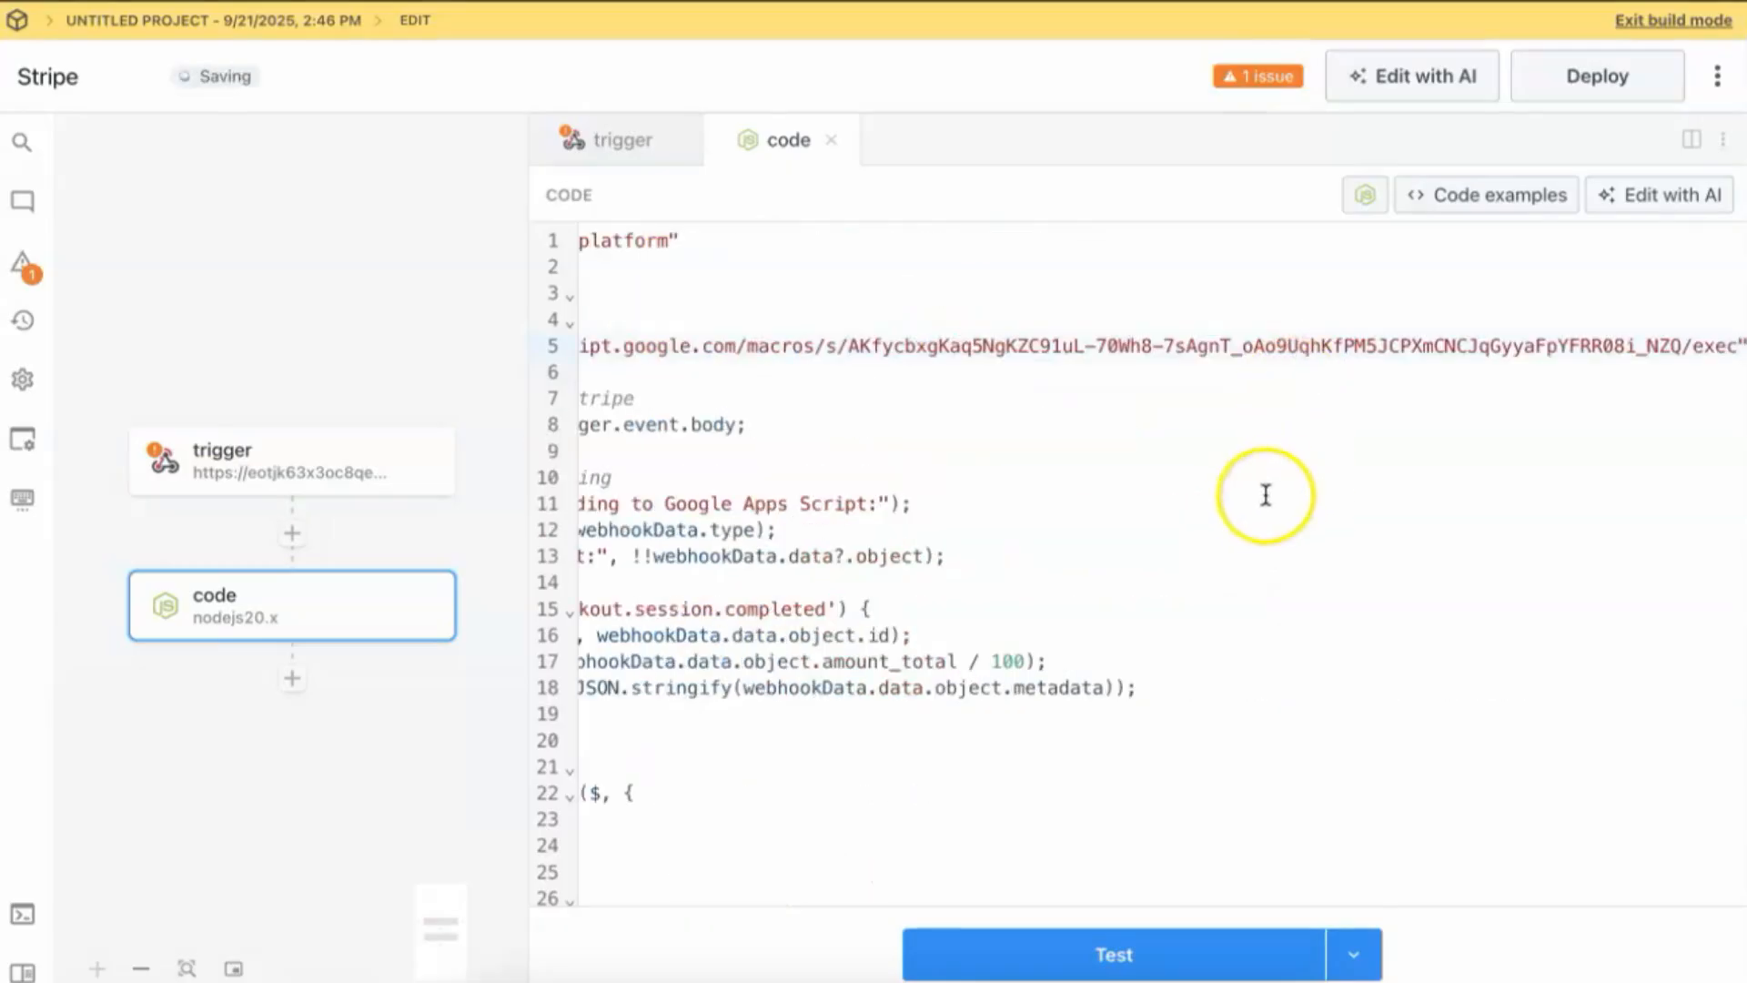
scroll(1247, 477, left, 10)
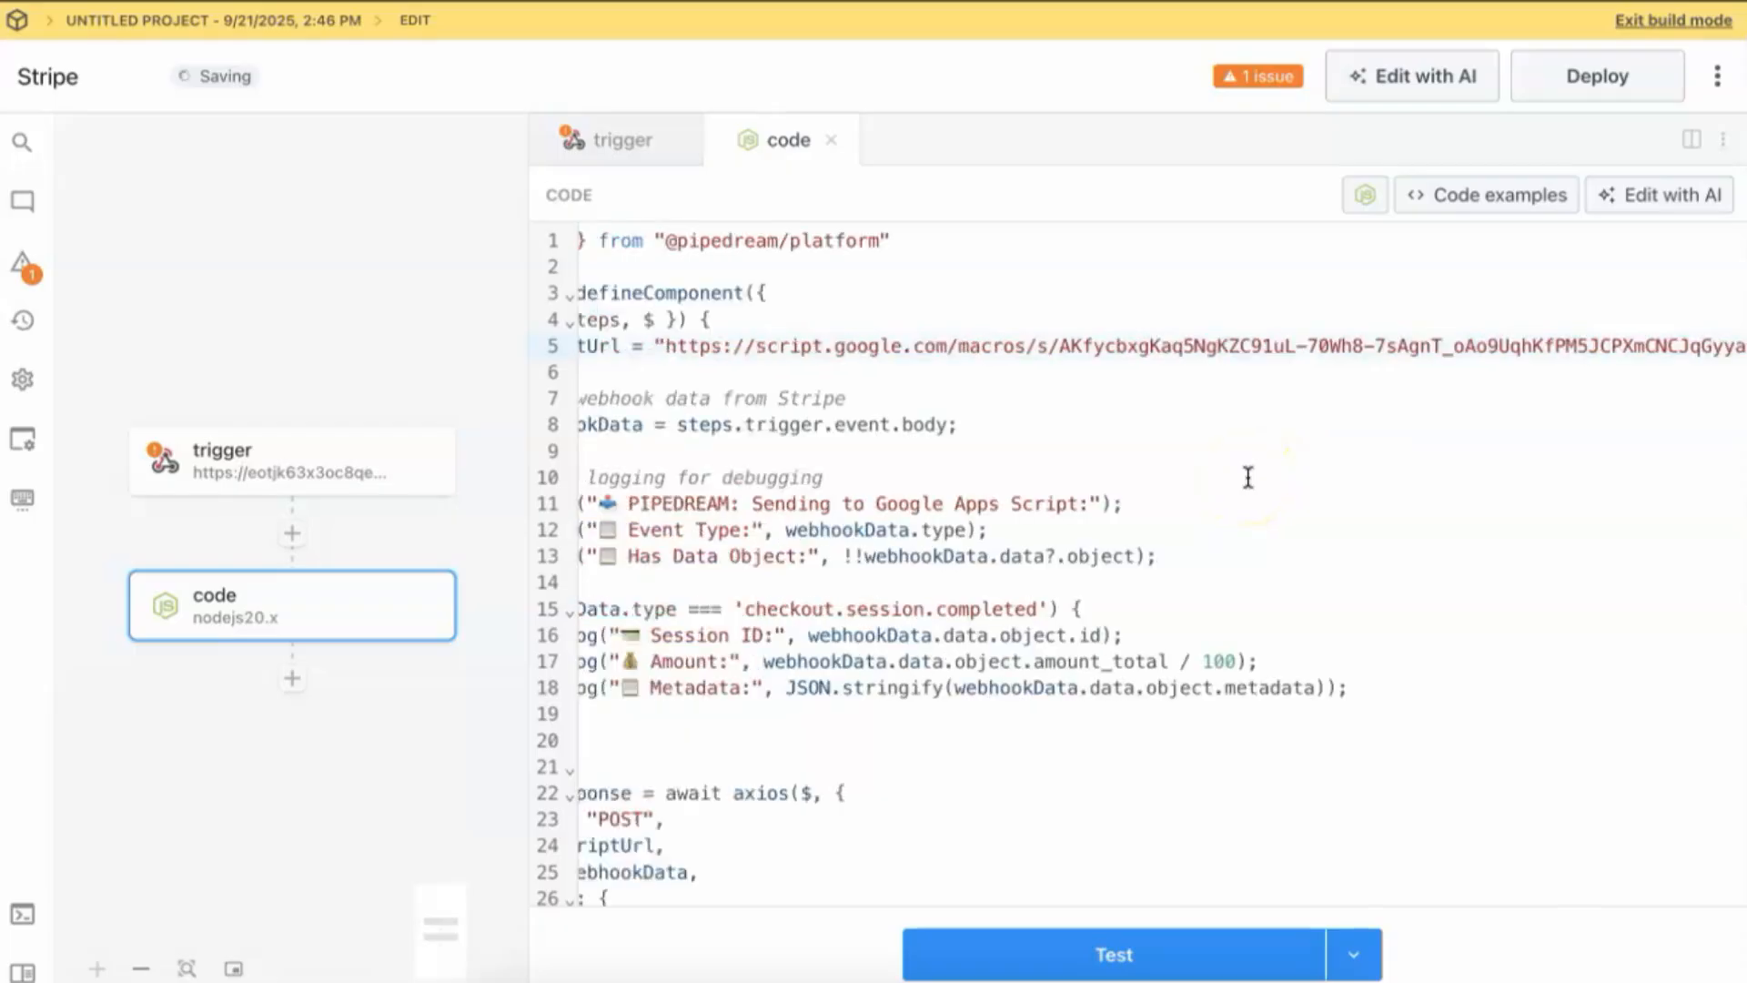
scroll(1247, 478, right, 5)
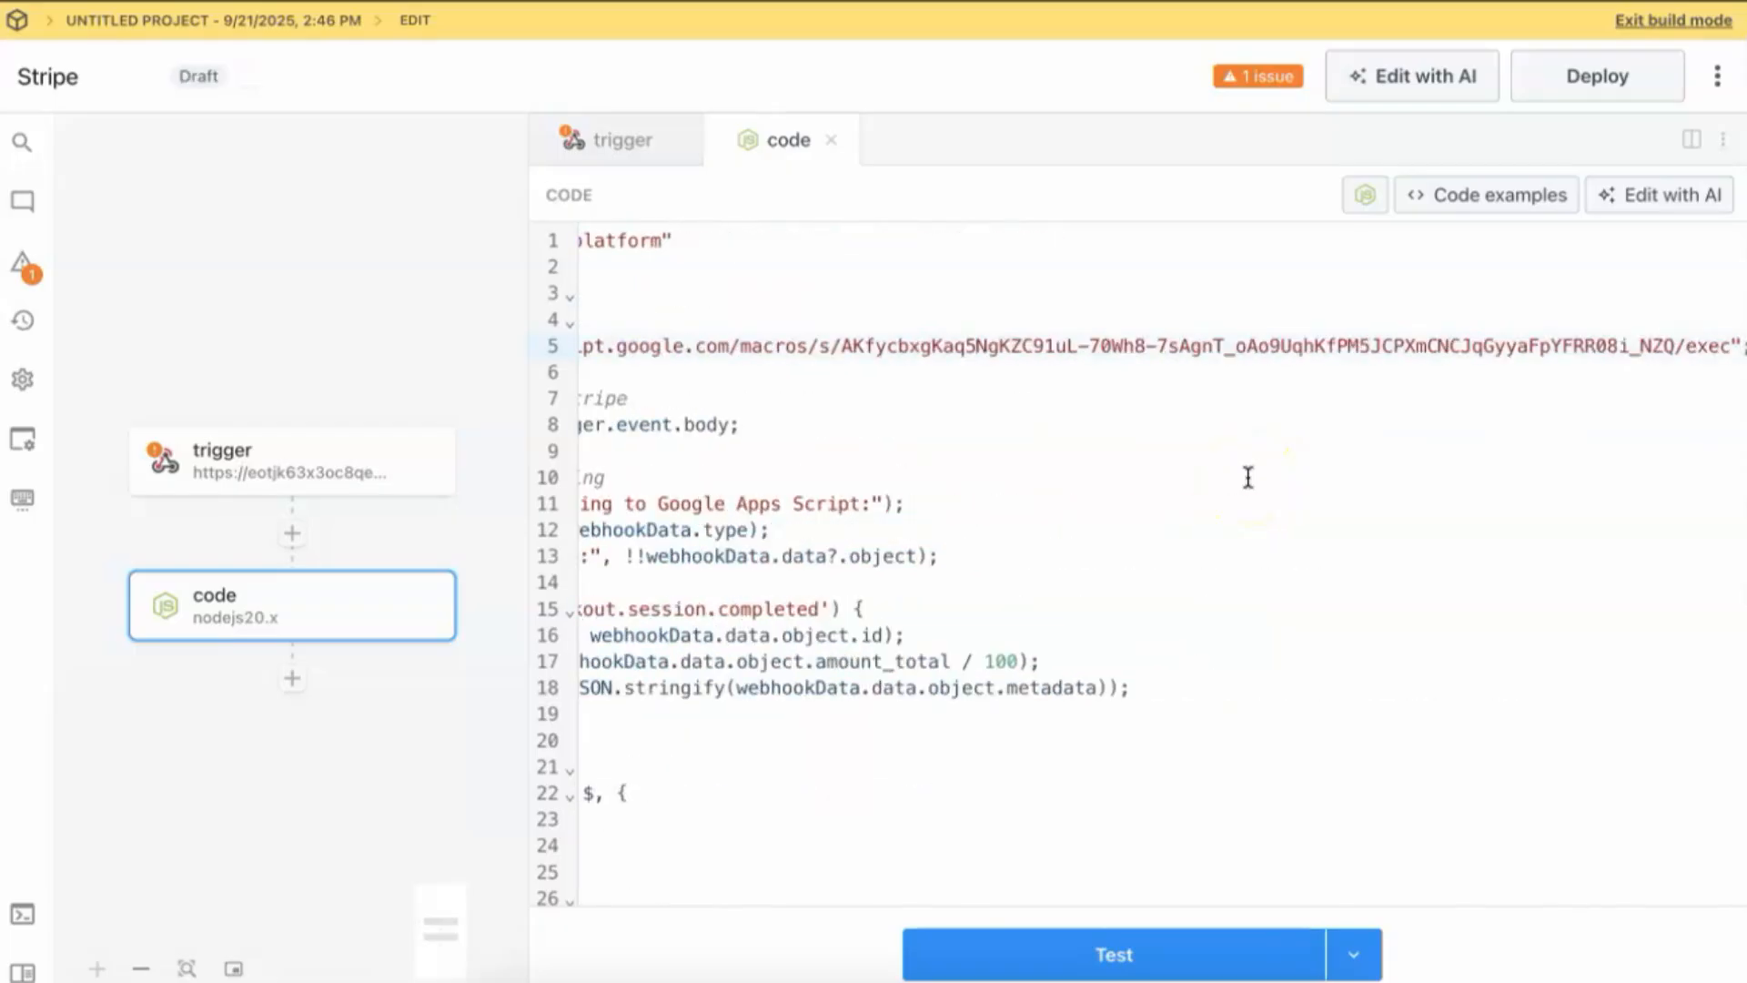
scroll(1247, 478, left, 10)
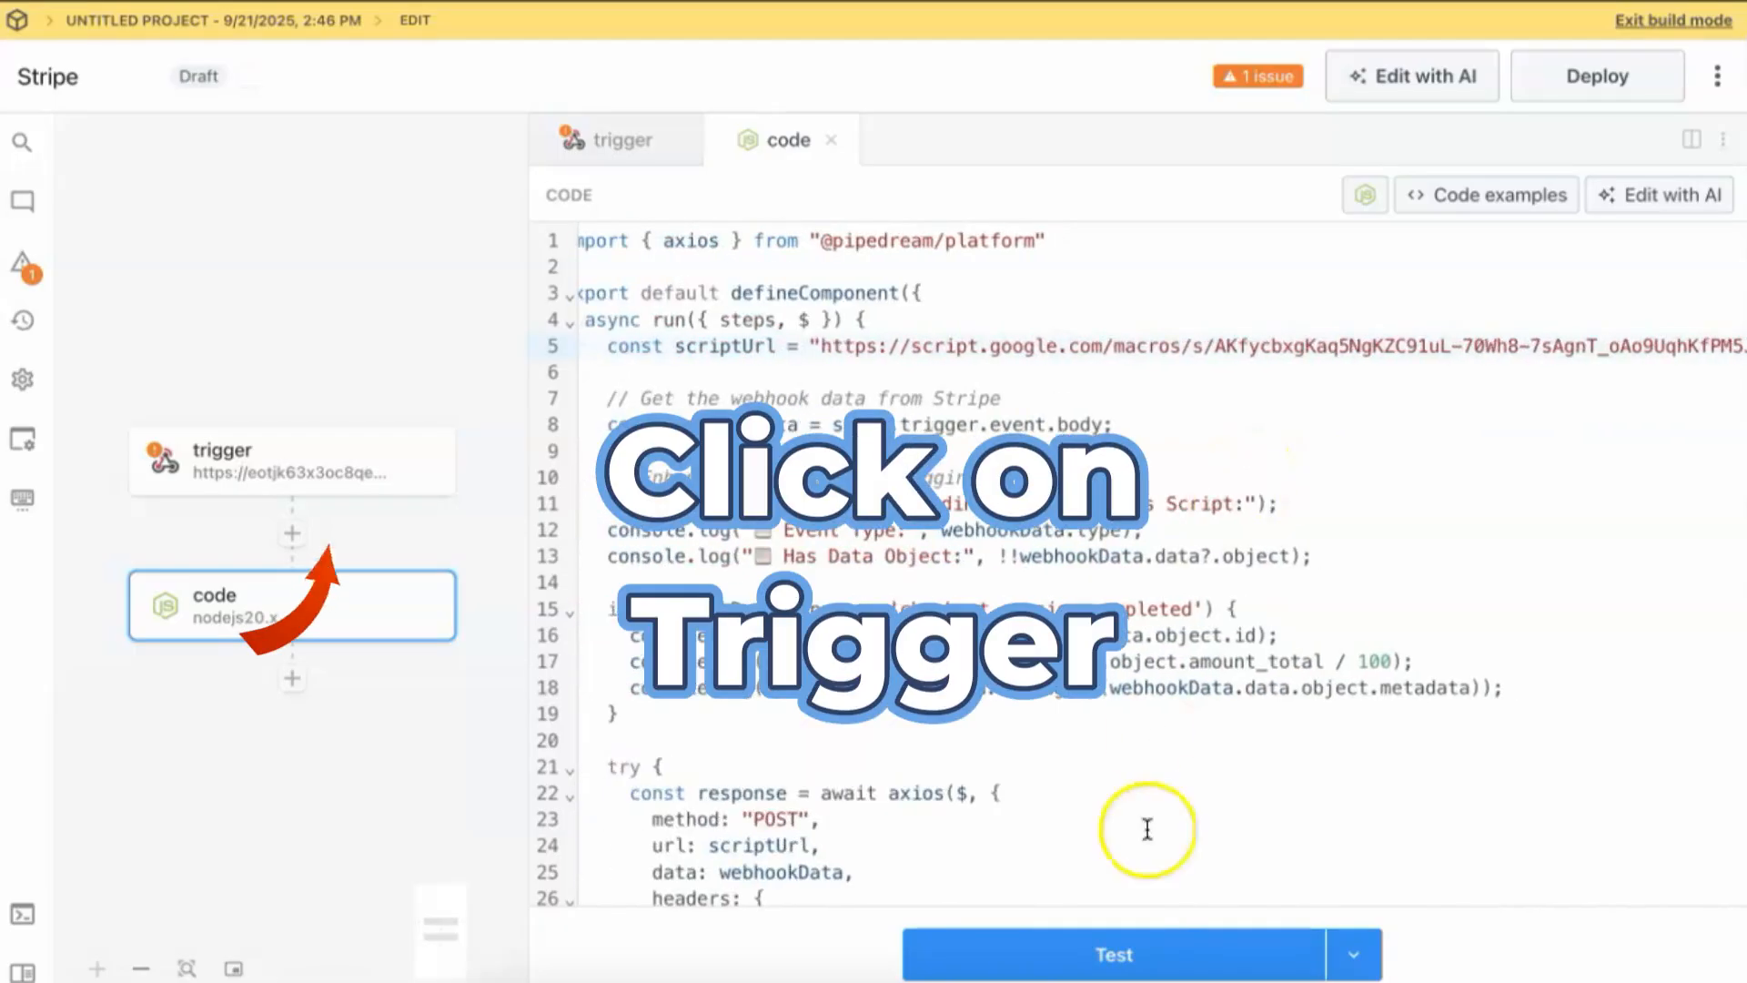
scroll(1143, 827, down, 10)
click(351, 487)
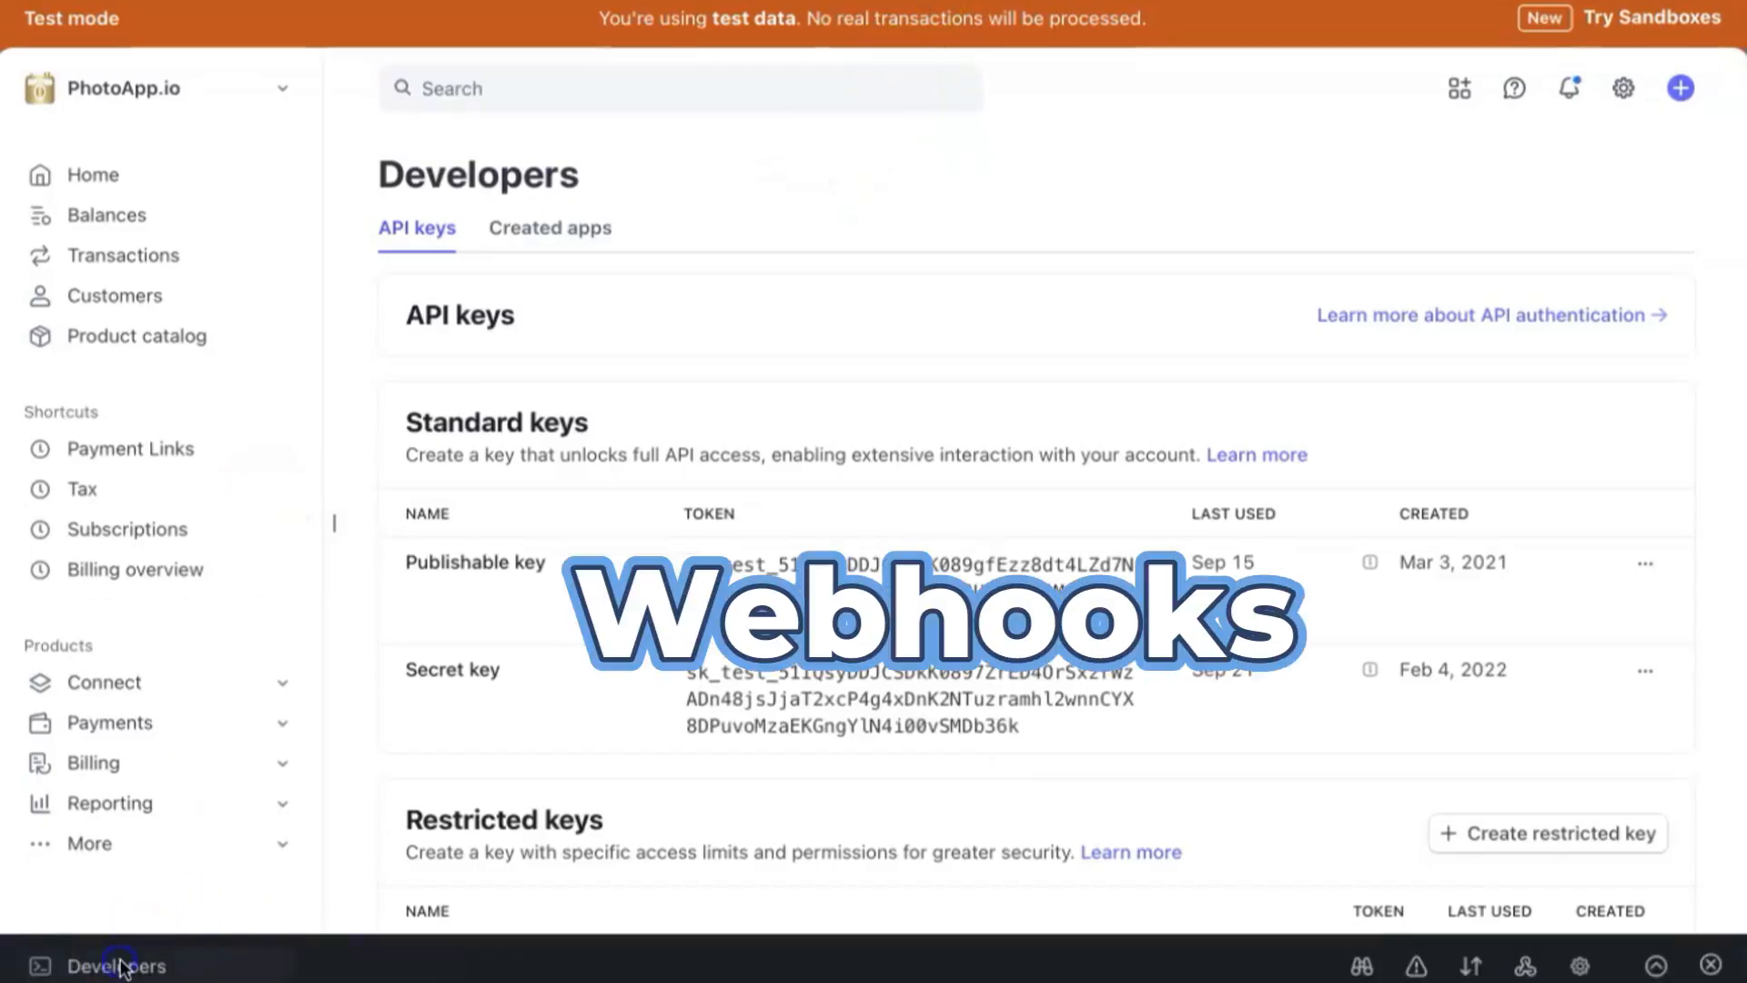
Start a new Stripe webhook event destination receiving events from your account.
mouse_move(121, 966)
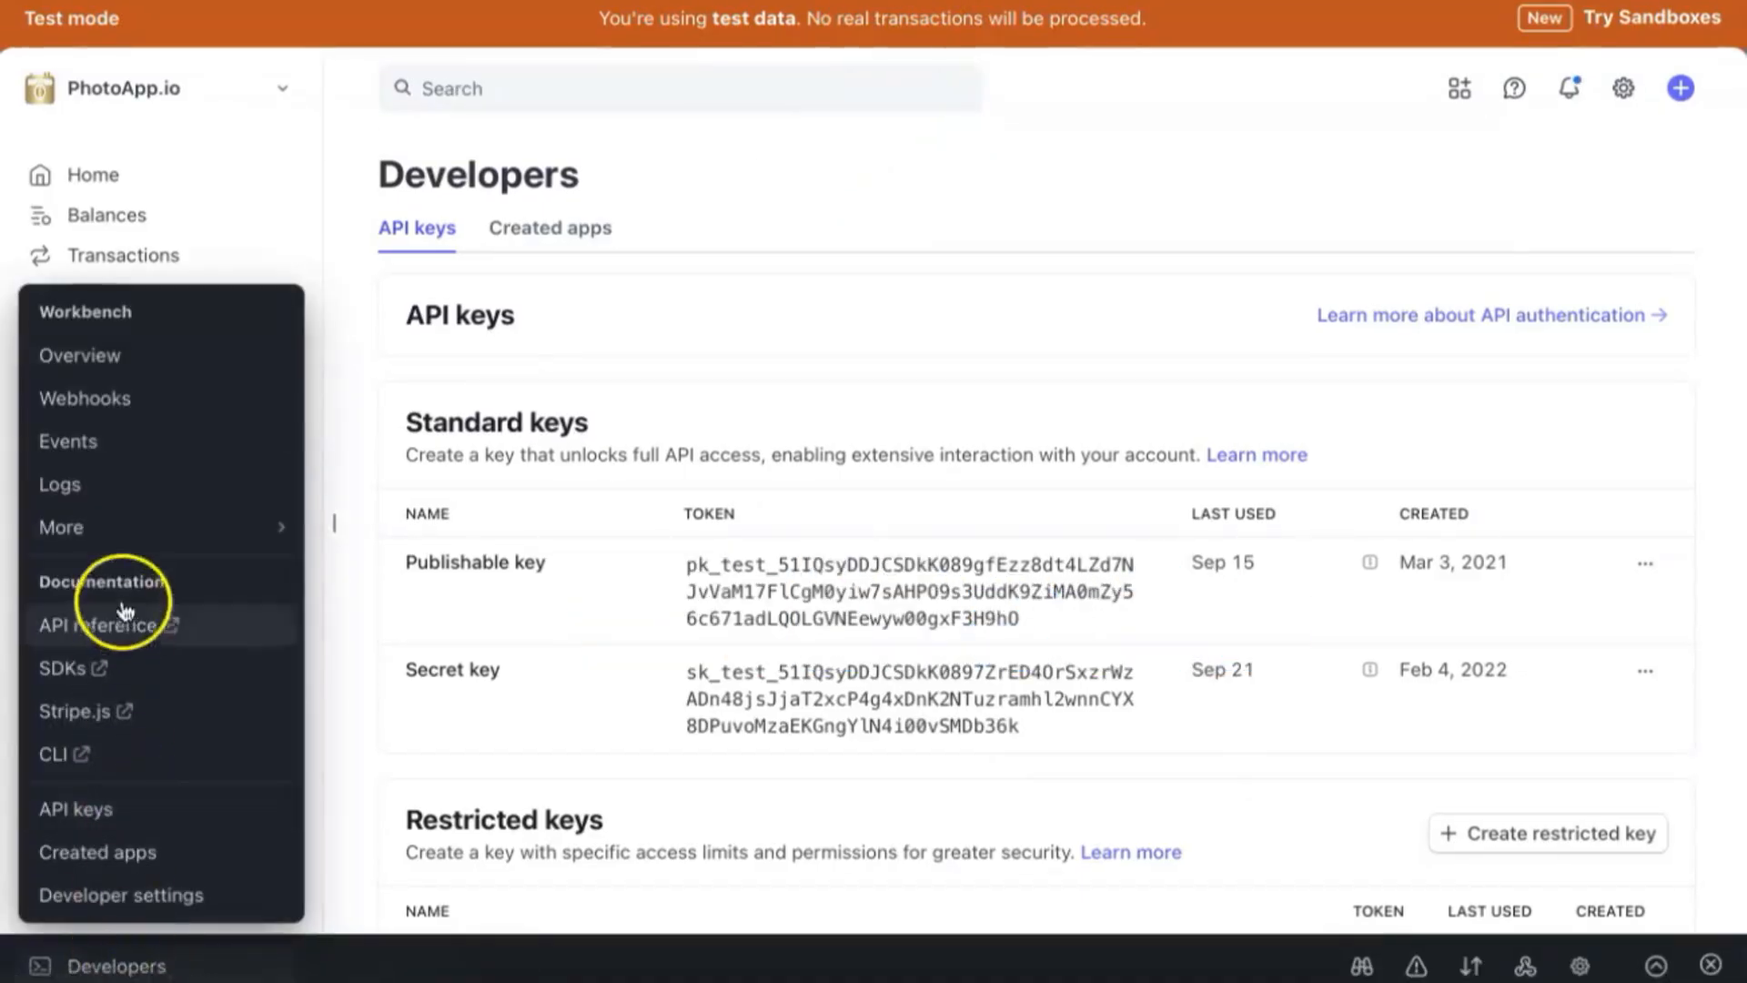
click(101, 401)
click(1271, 187)
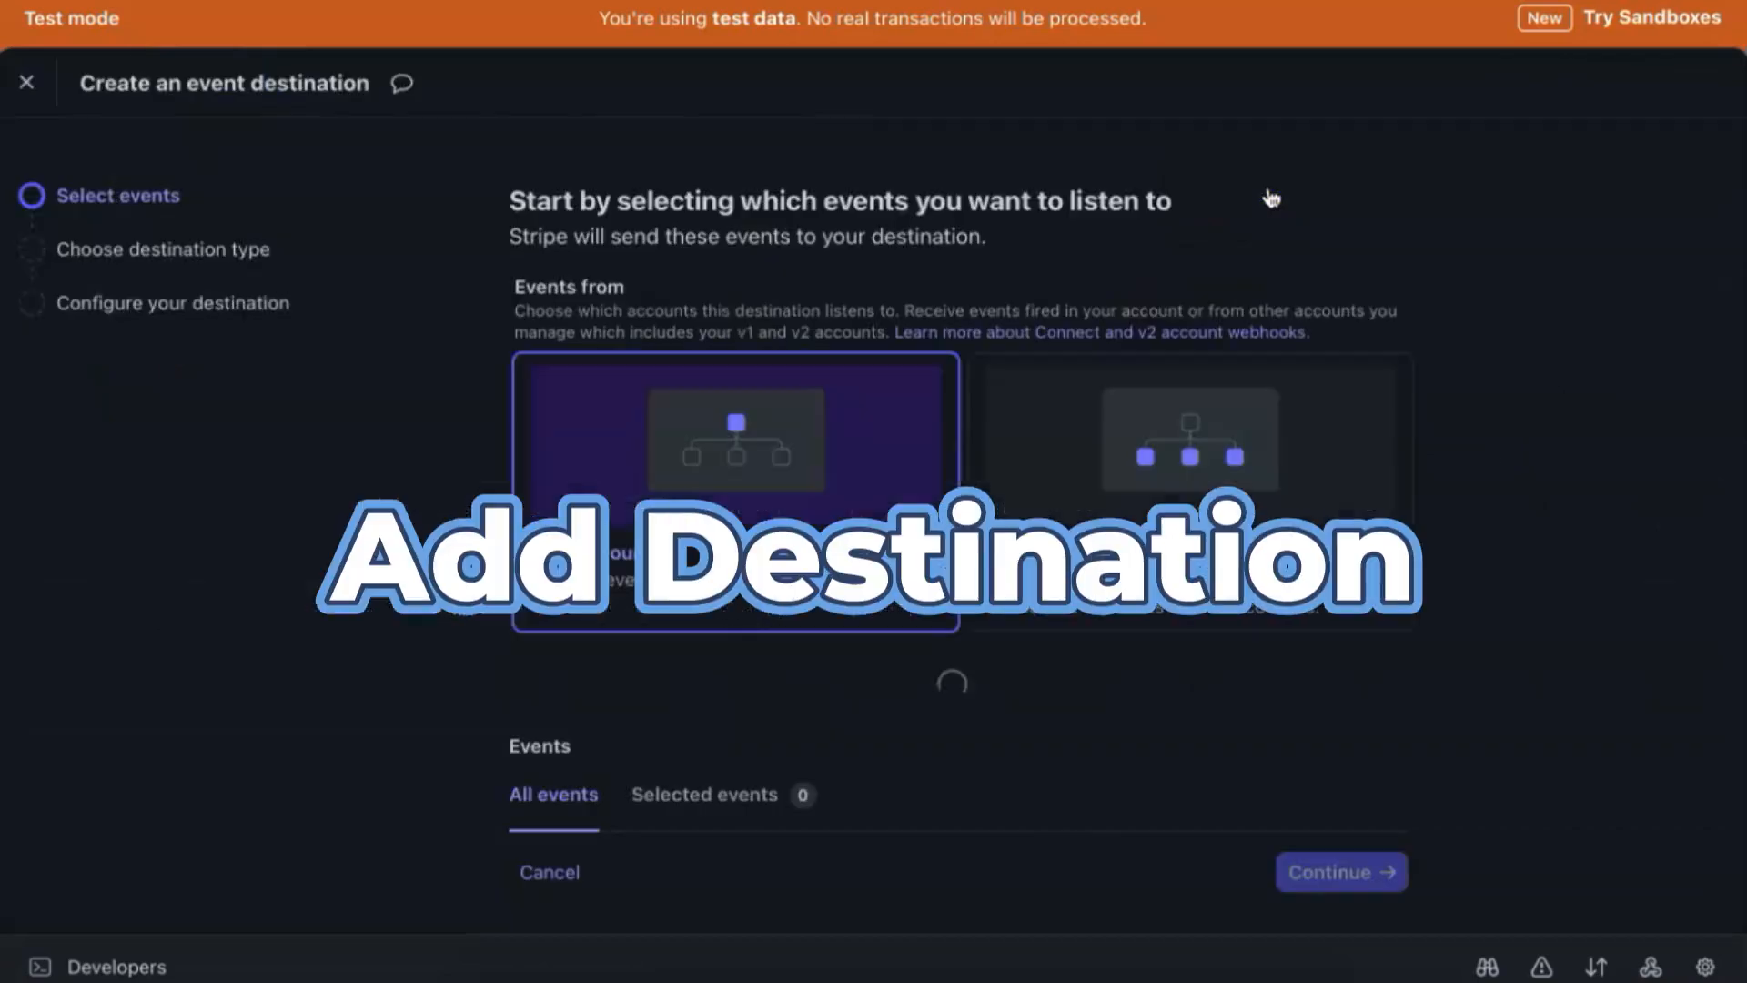
click(921, 441)
scroll(830, 558, down, 5)
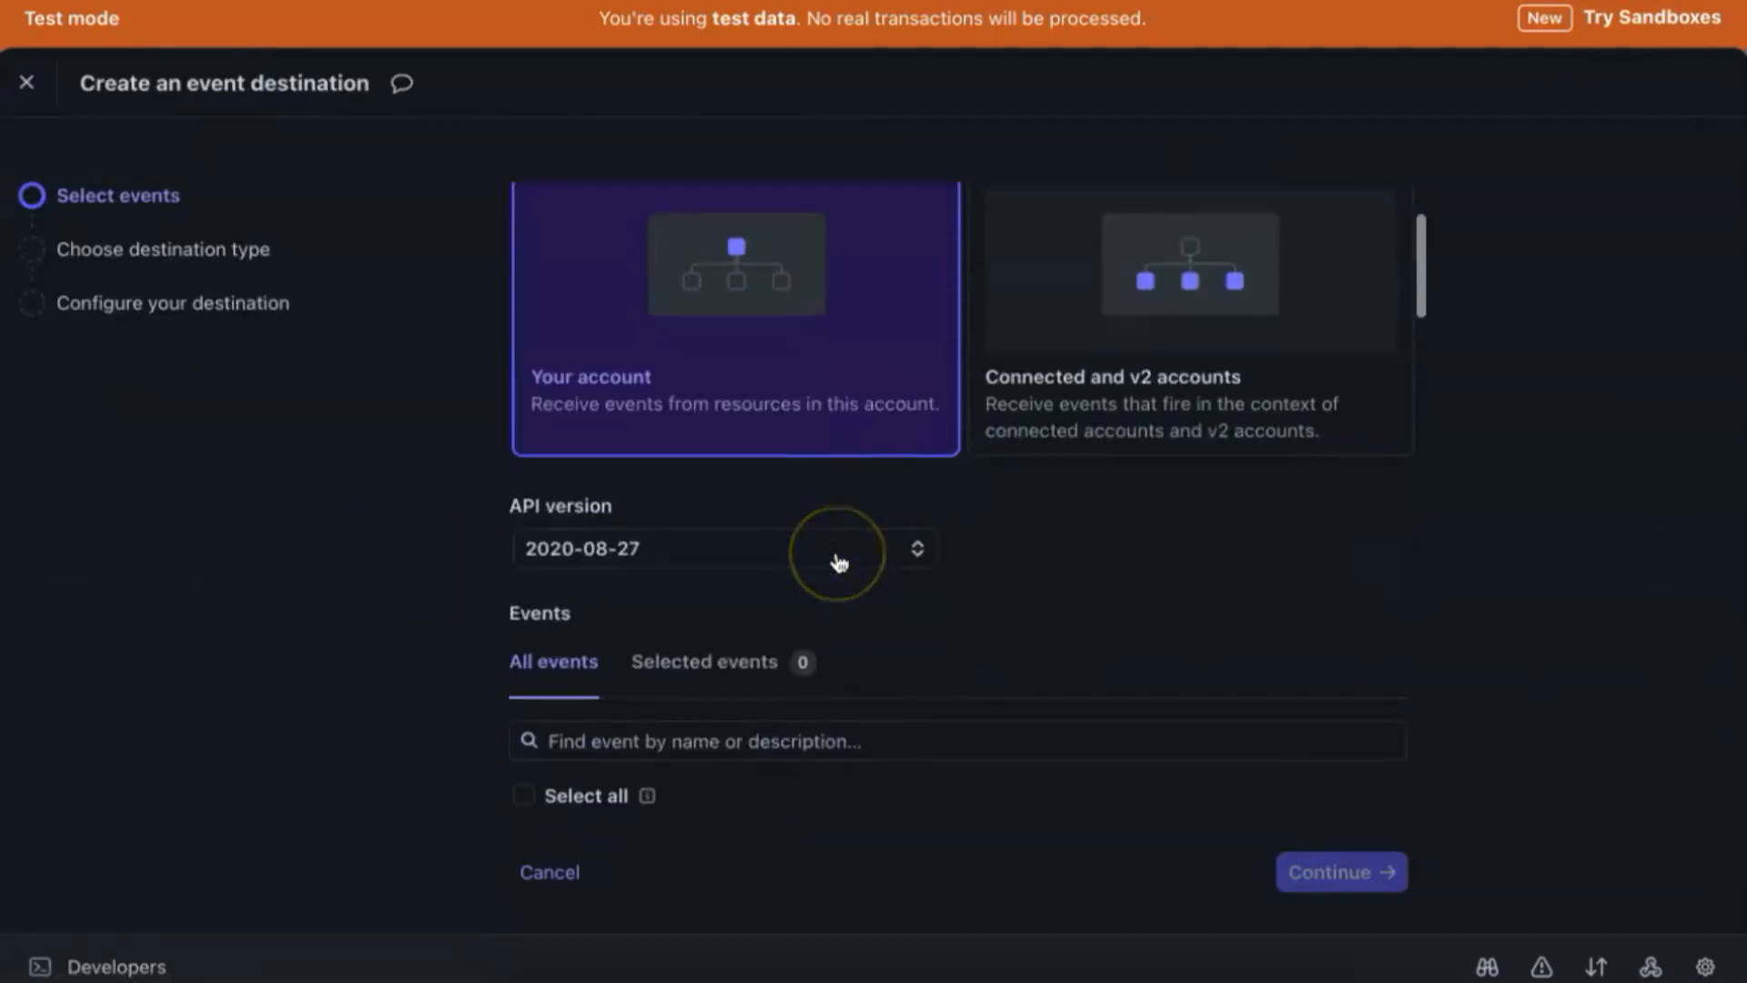
Select three events incl. checkout.session.completed and payment_intent.succeeded; paste the Pipedream URL as endpoint.
click(608, 319)
text(che)
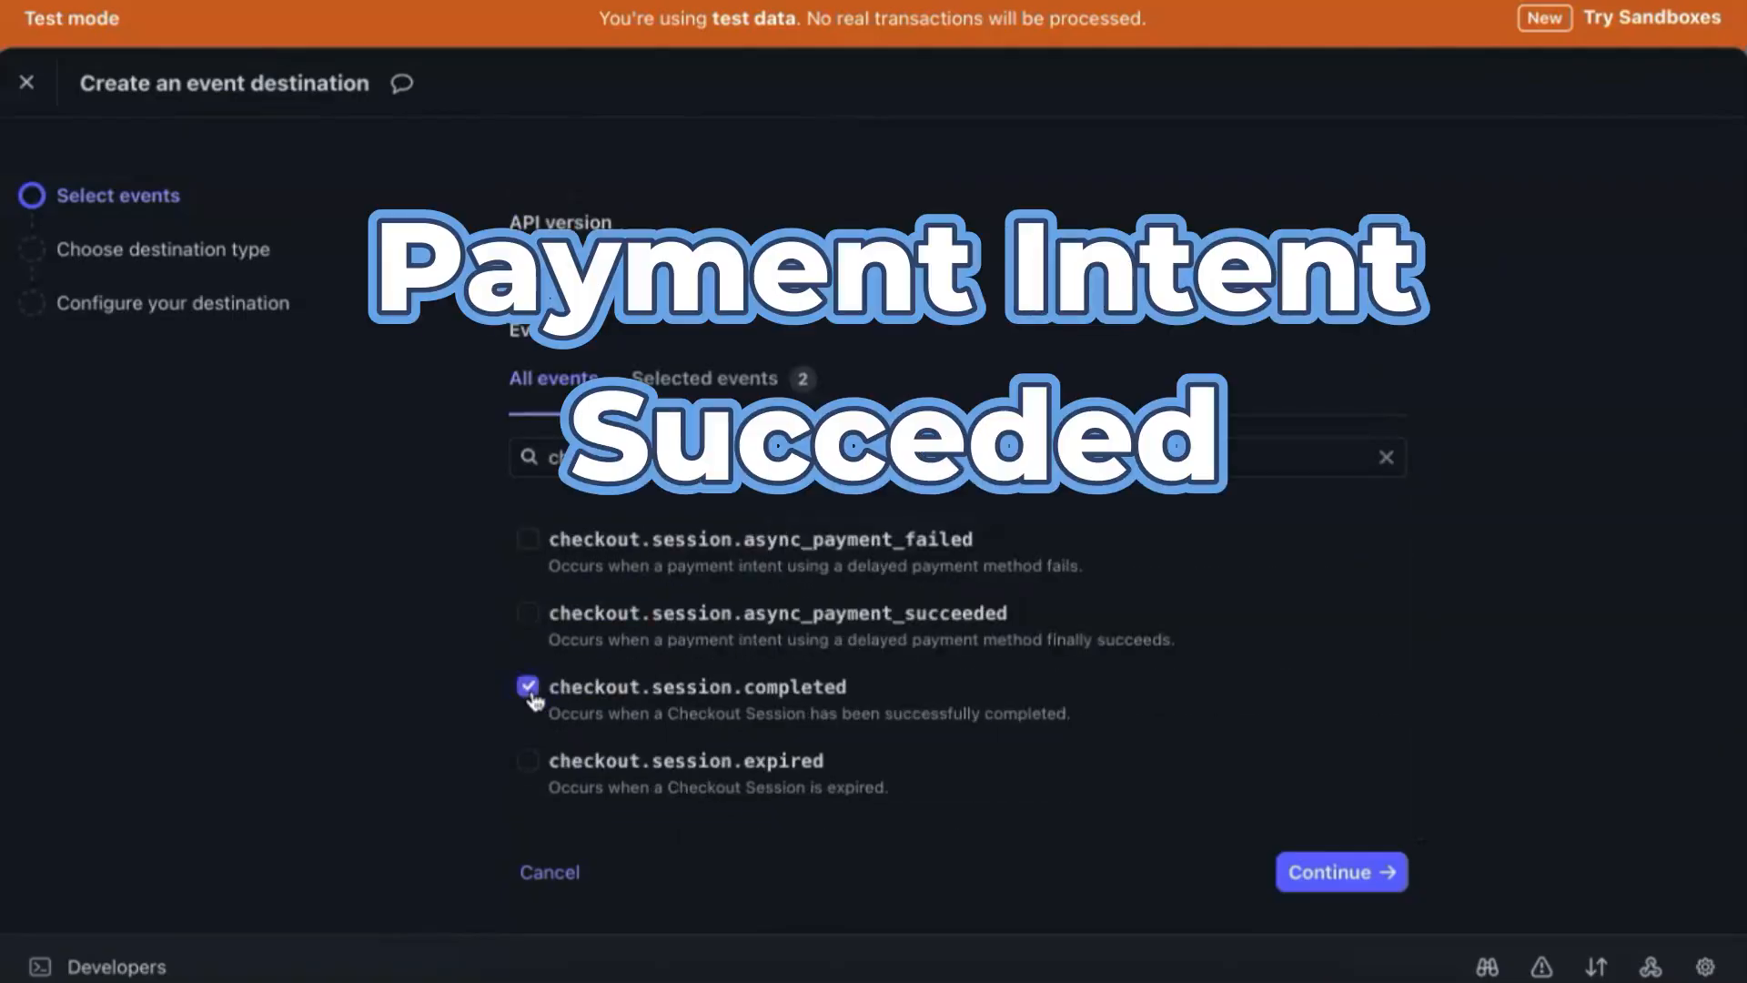
click(585, 703)
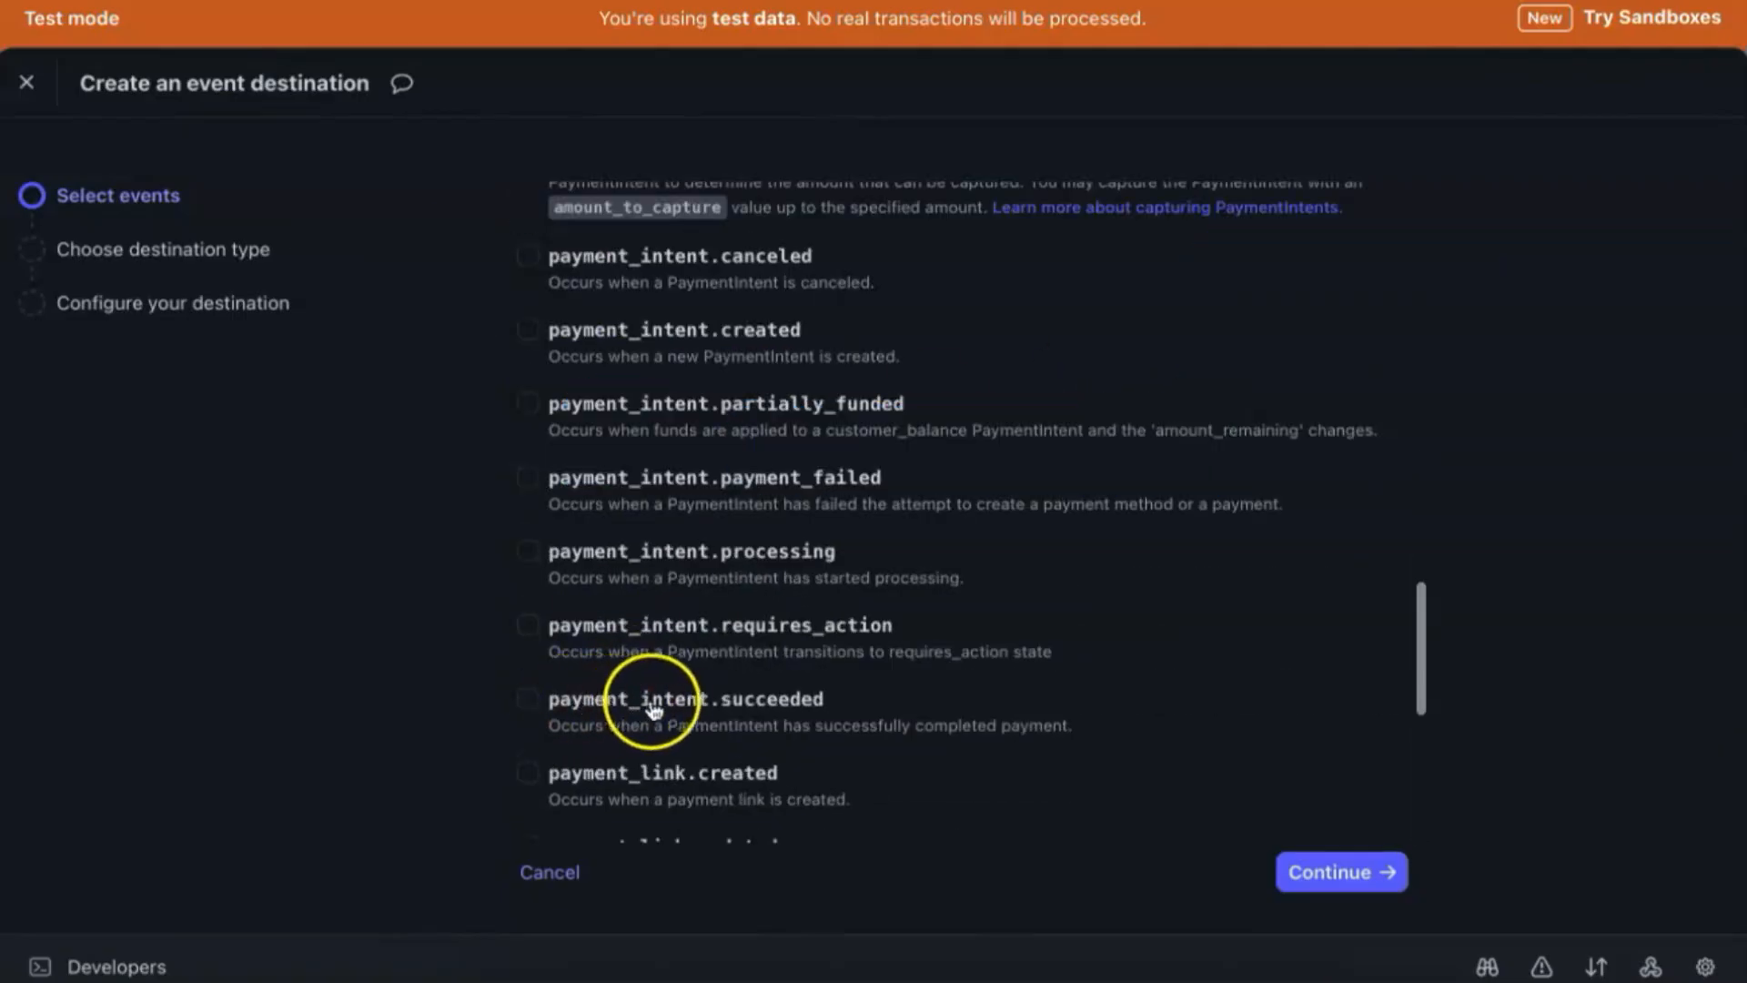
click(528, 701)
click(1341, 872)
click(1353, 874)
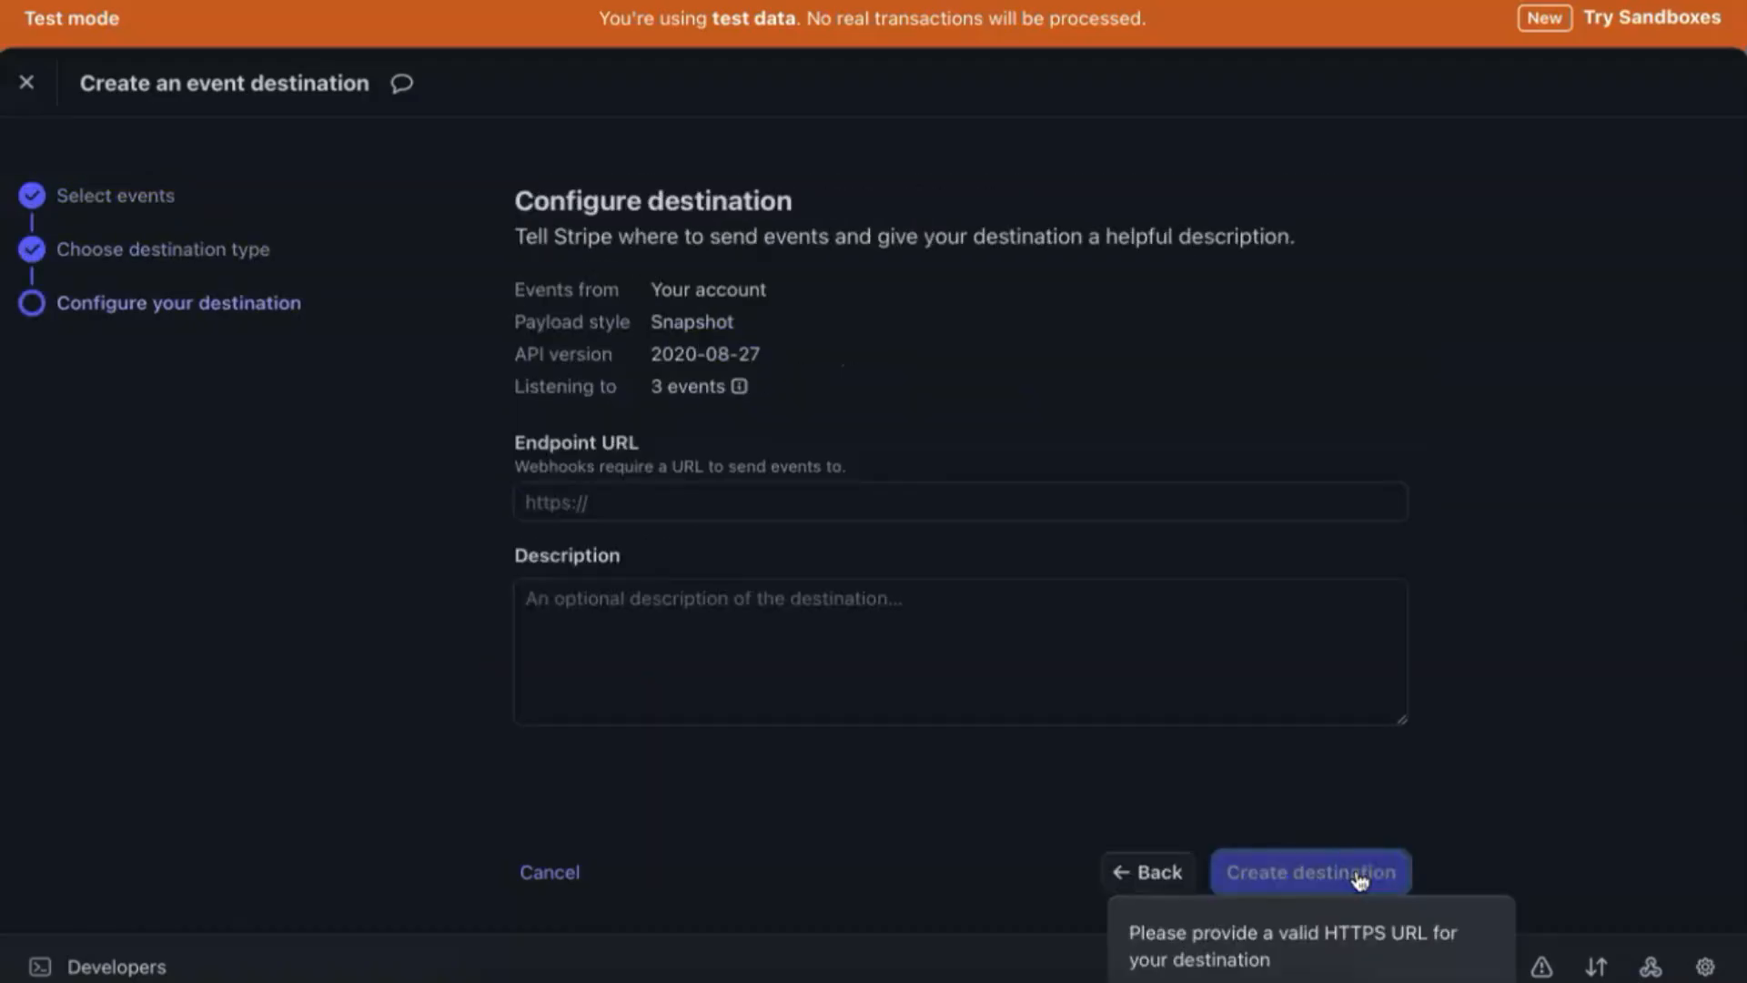
click(828, 505)
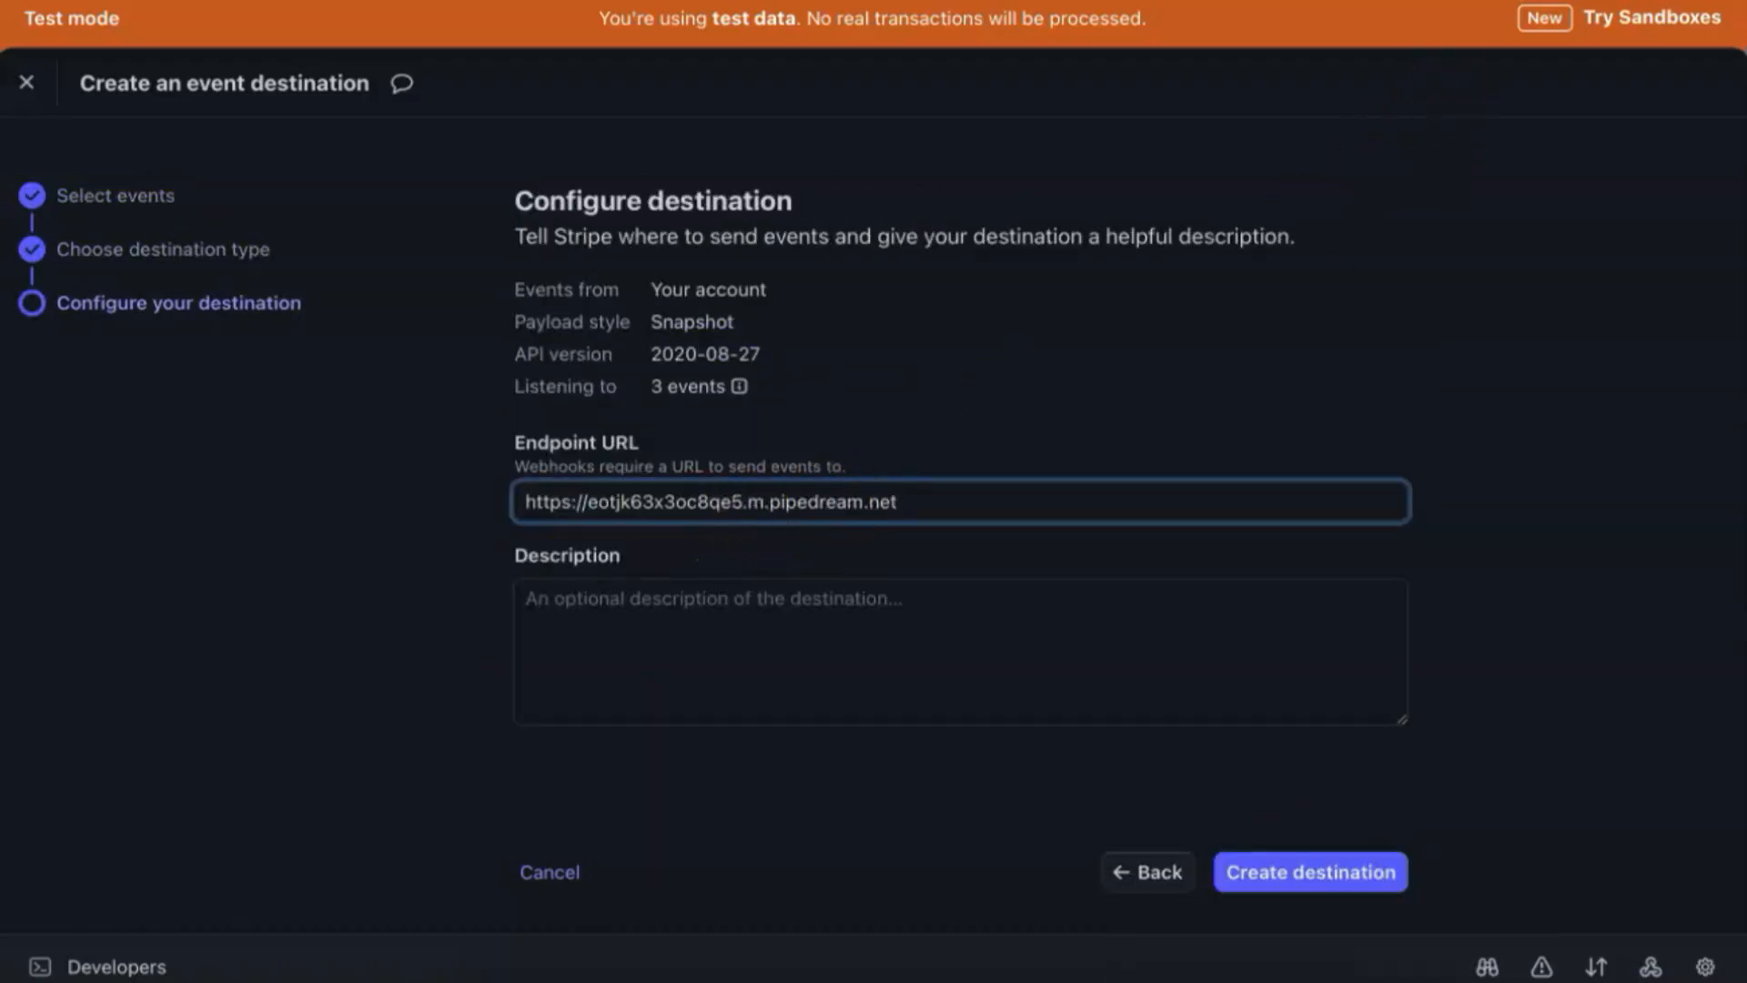
Create the Stripe event destination for Pipedream, then reveal and copy its signing secret.
click(1299, 874)
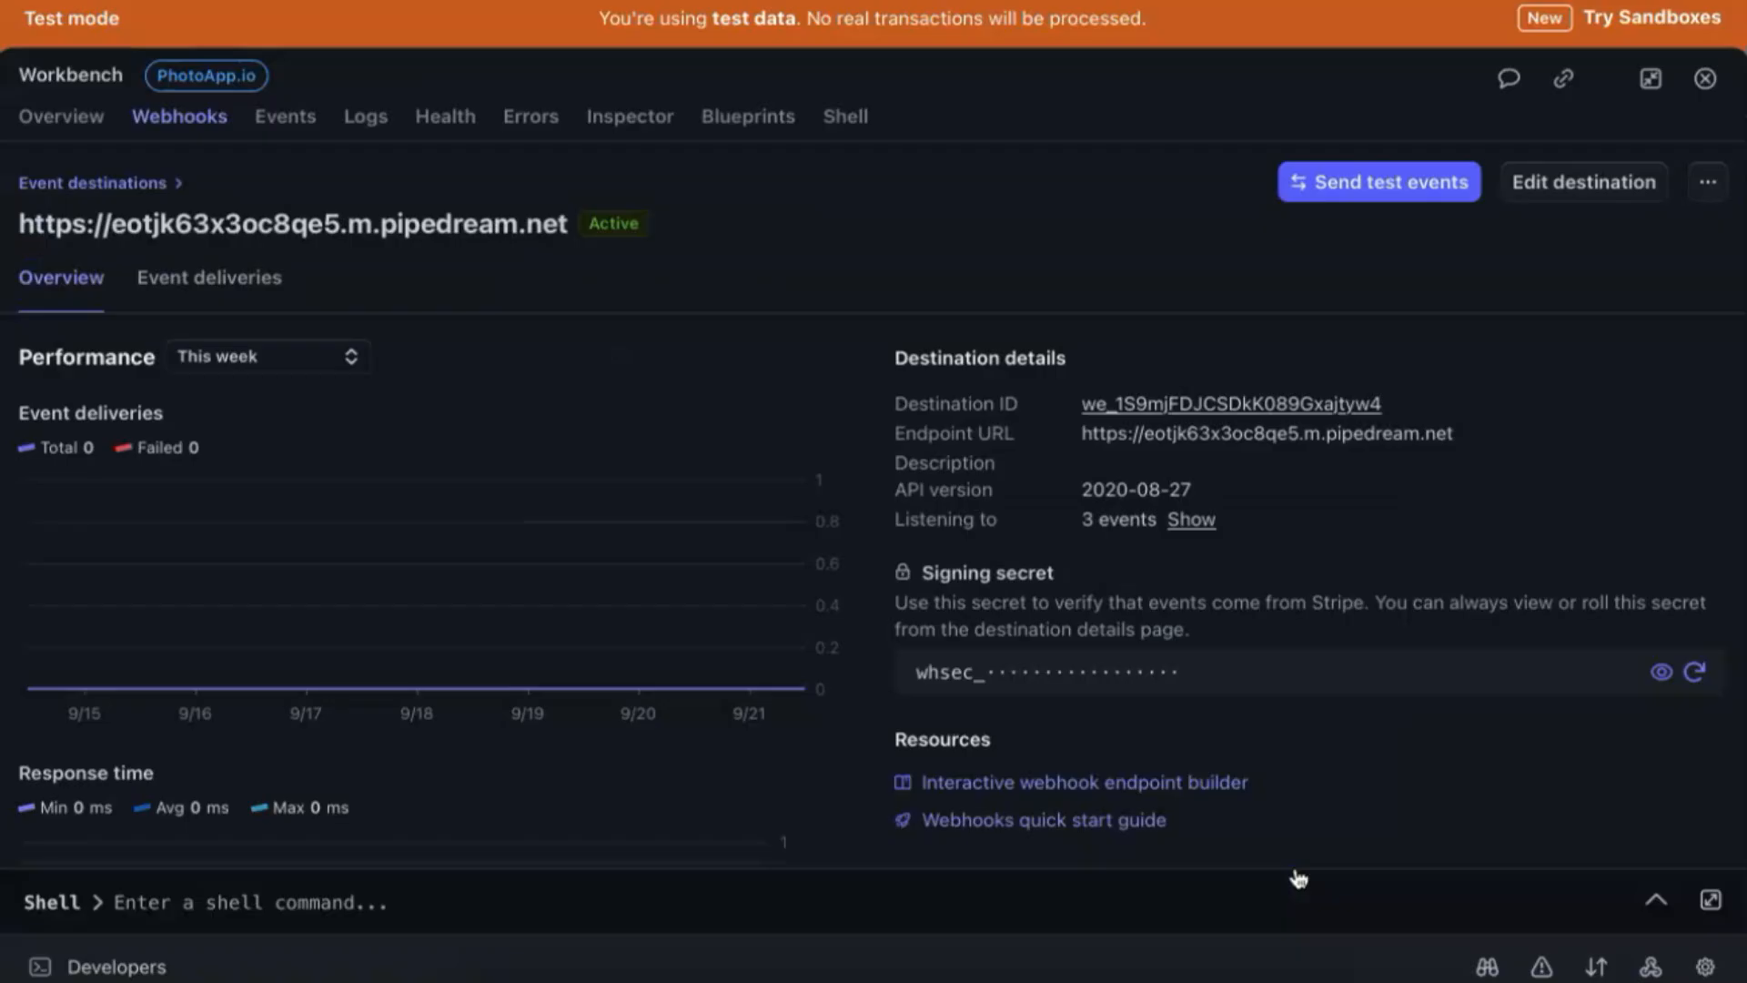
click(1662, 673)
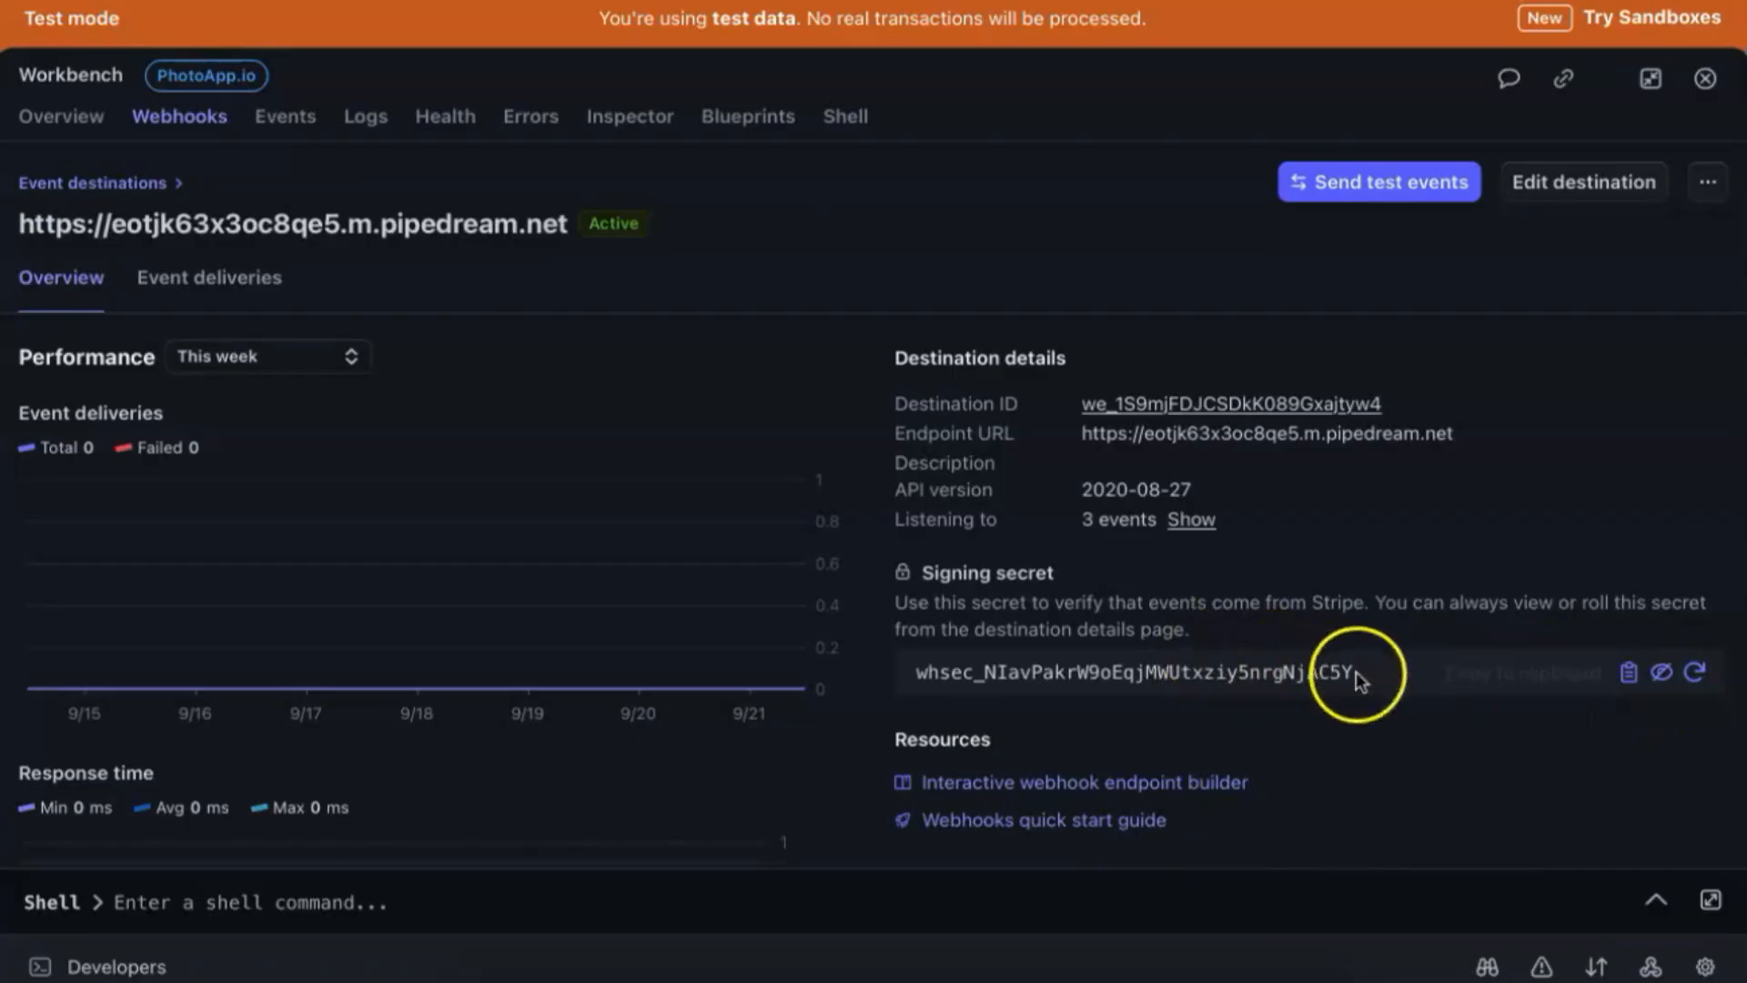
click(1629, 671)
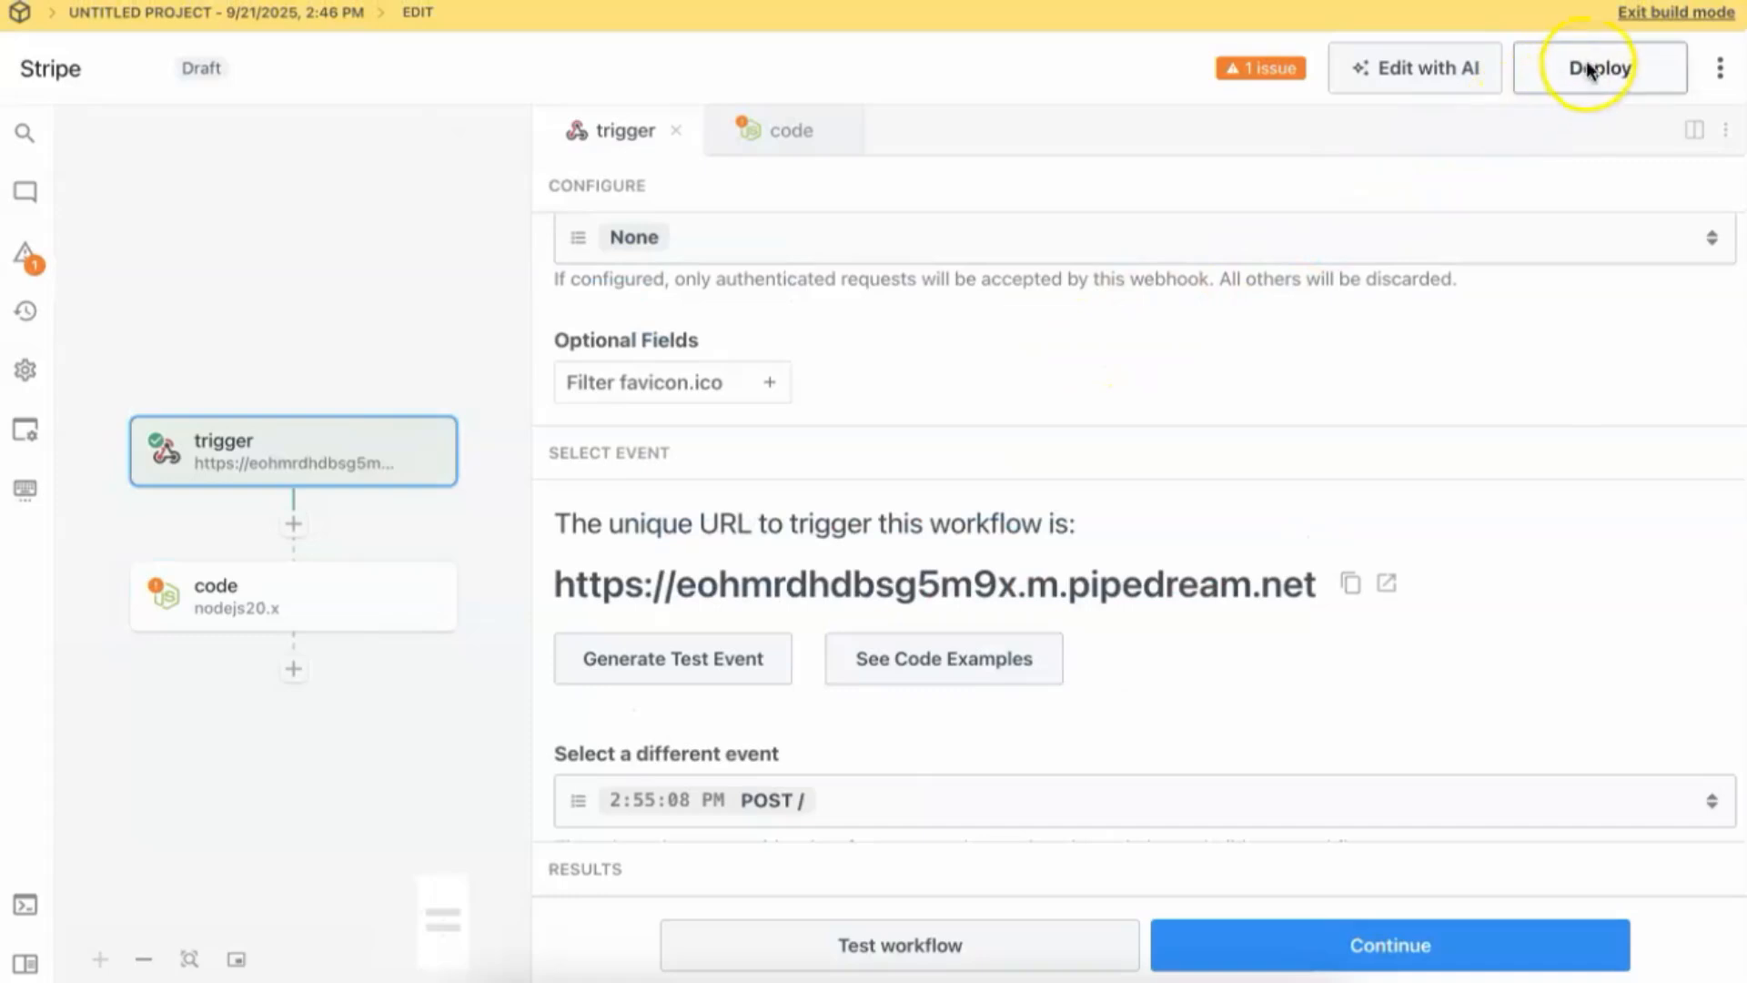
Deploy the Pipedream Stripe workflow as a live version and dismiss the Congrats message.
click(1587, 70)
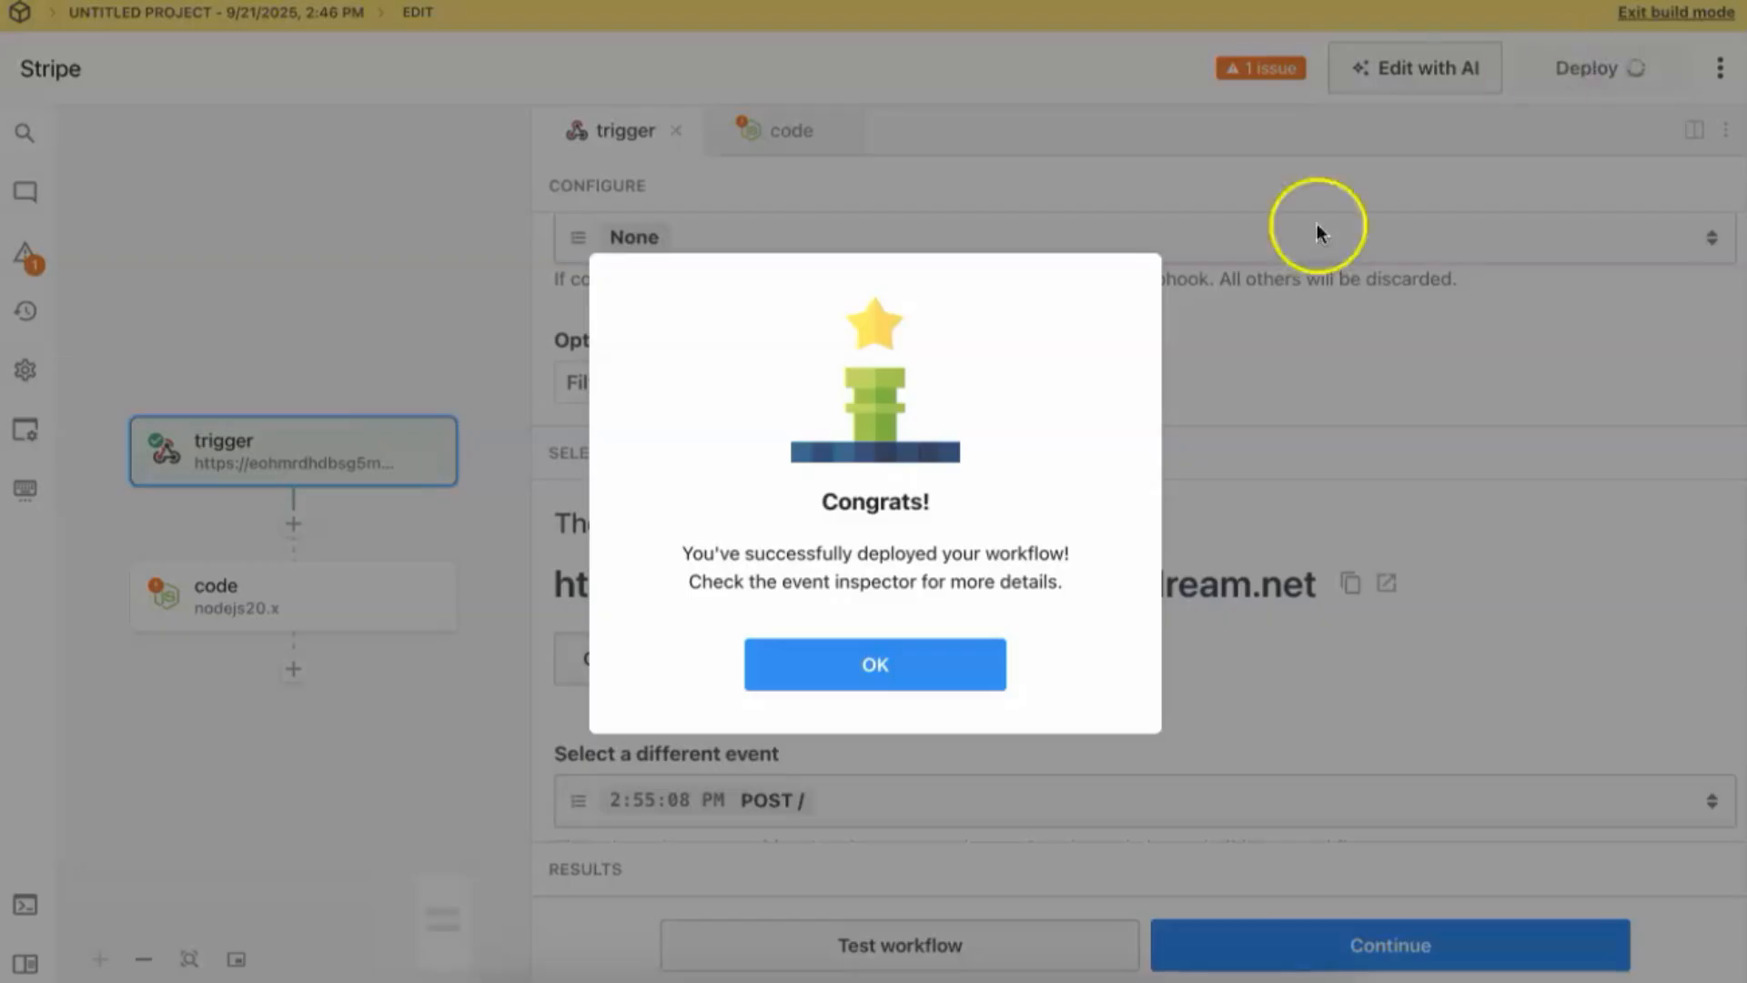
click(928, 678)
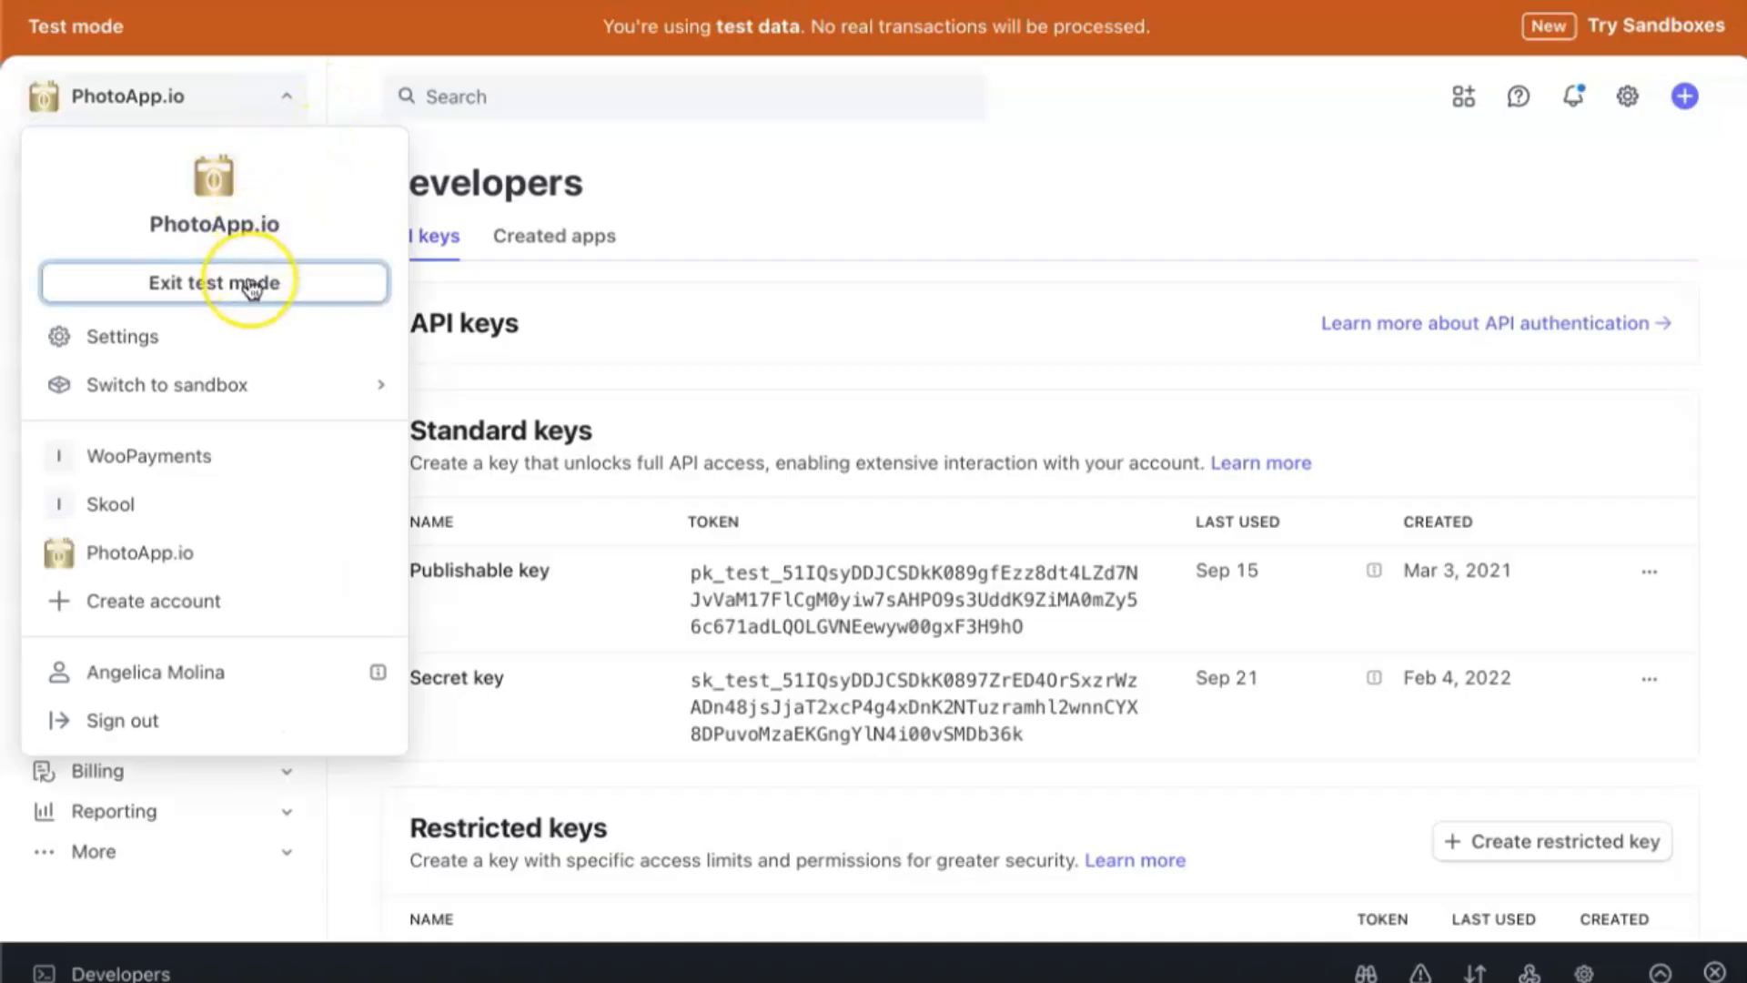
Choose Exit test mode from the Stripe account menu.
click(252, 288)
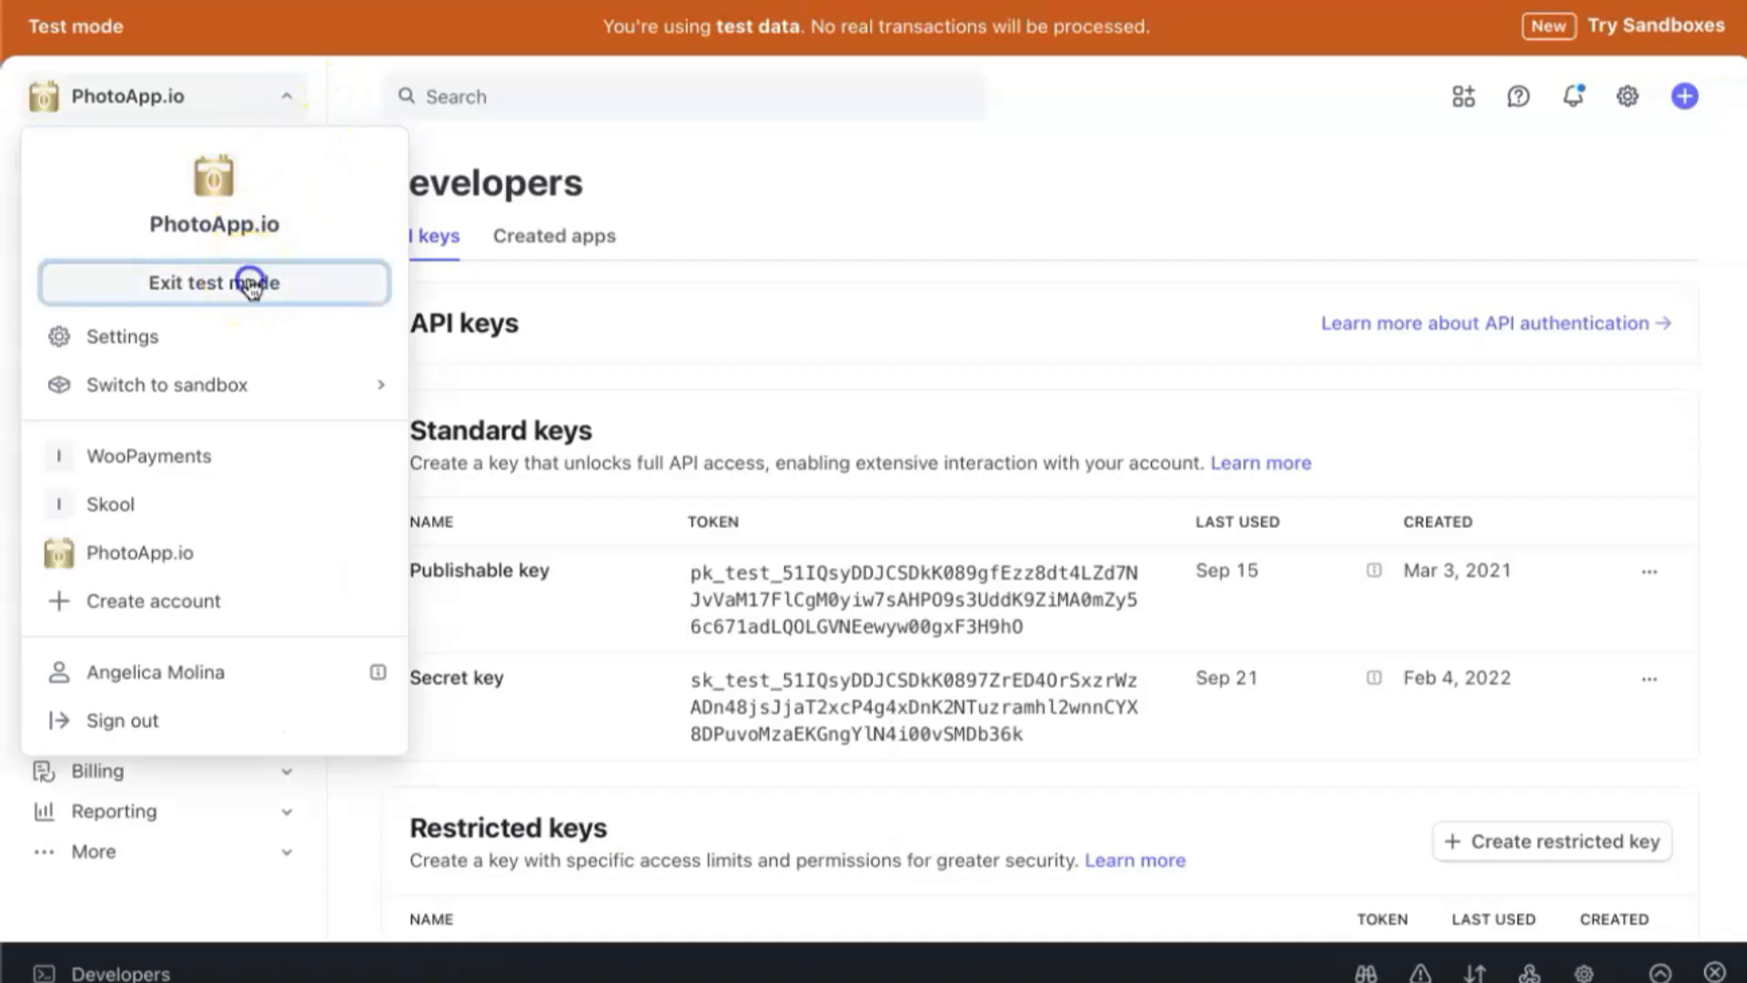